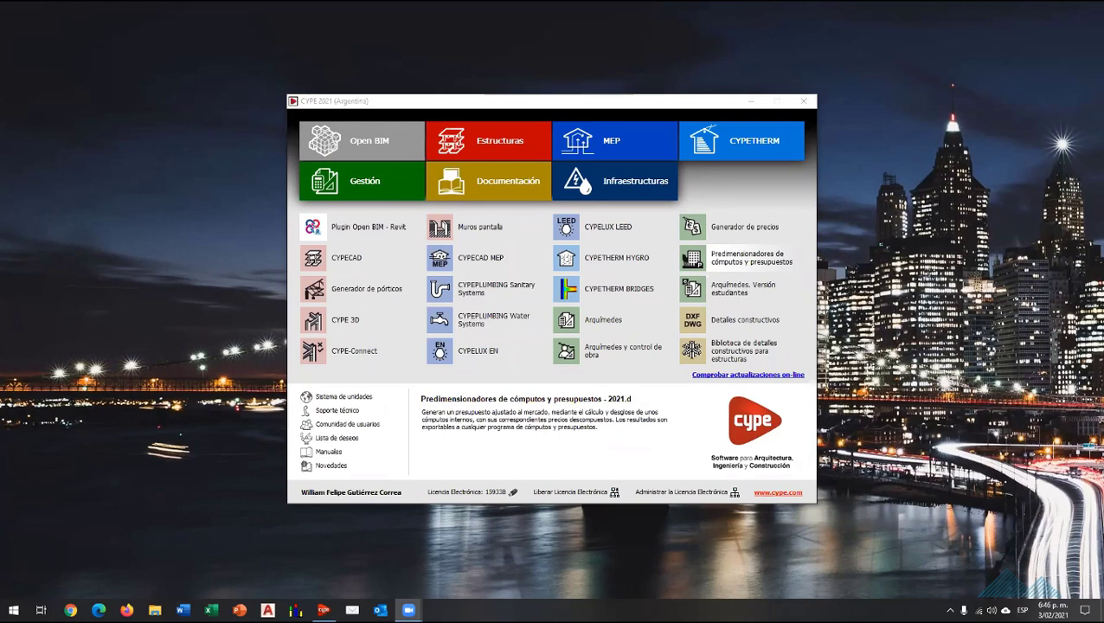
Launch CYPECAD 2021 from the CYPE 2021 launcher.
click(362, 251)
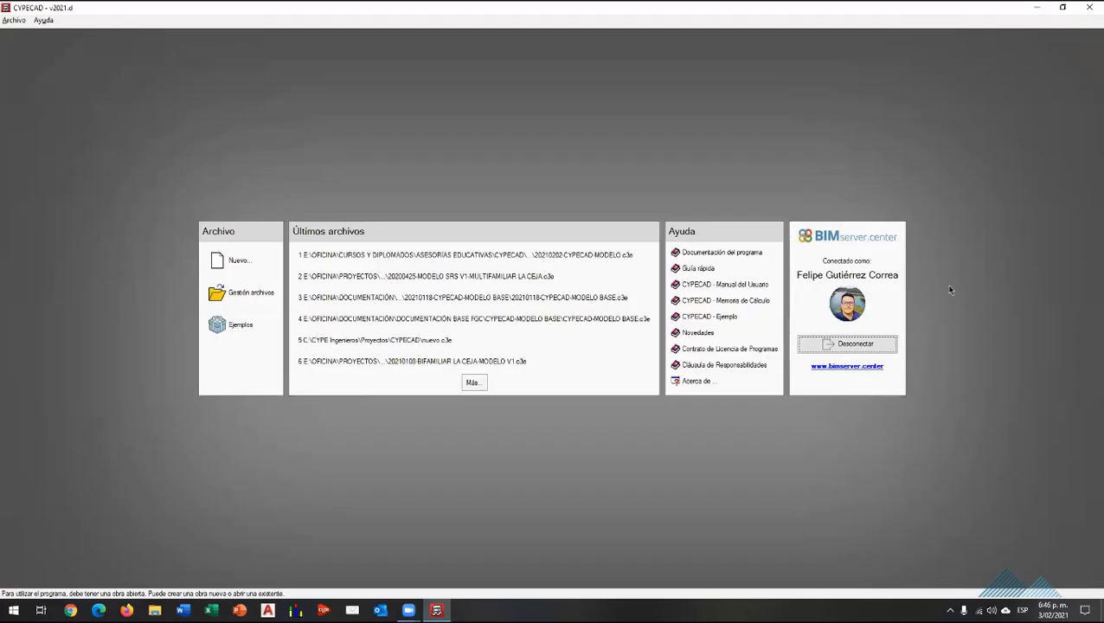
Create a new empty job named 'nuevo' without importing a BIM model.
click(239, 261)
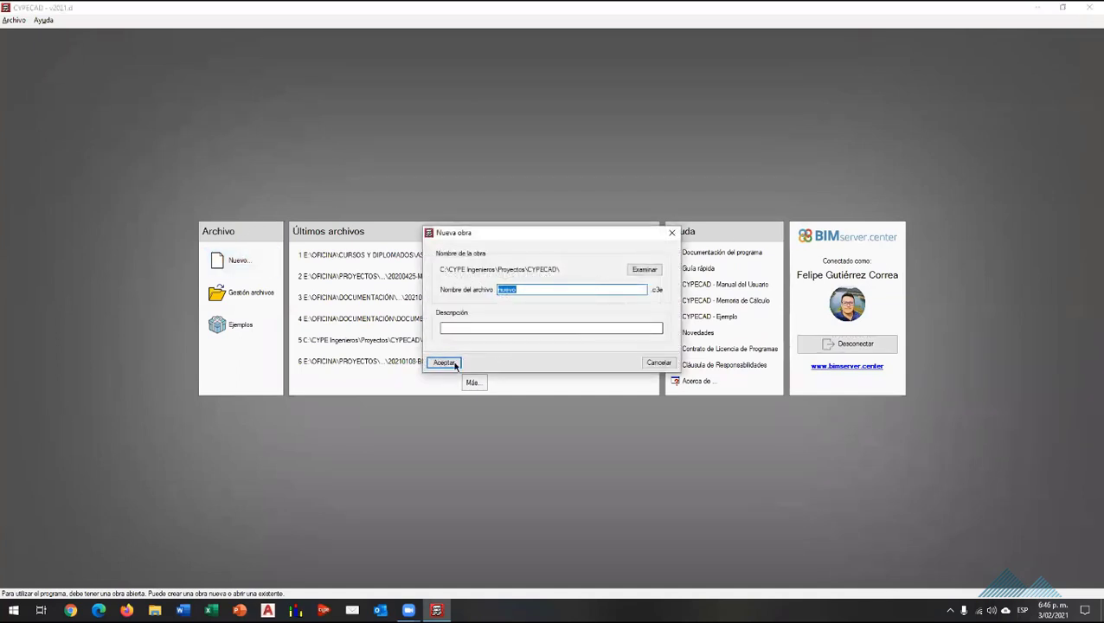
click(444, 361)
click(489, 333)
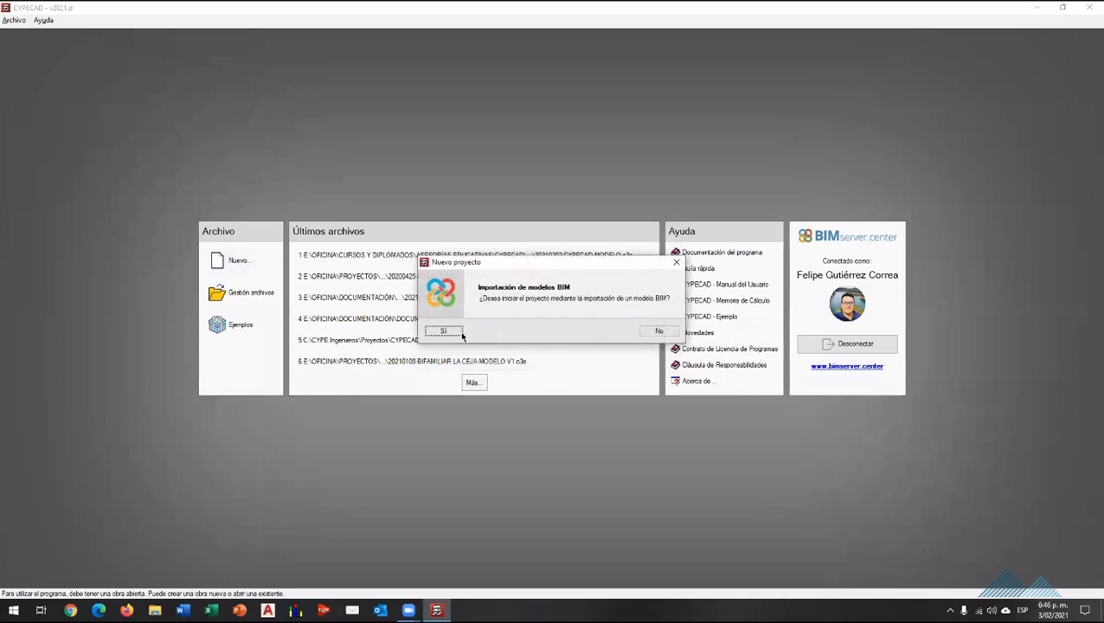
click(650, 332)
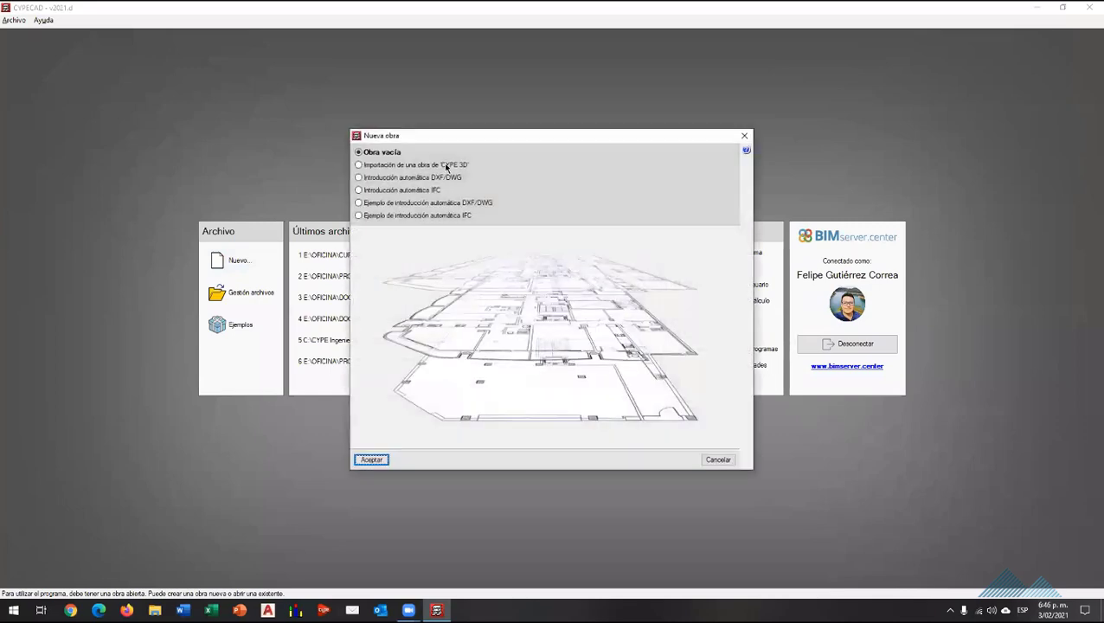
click(372, 460)
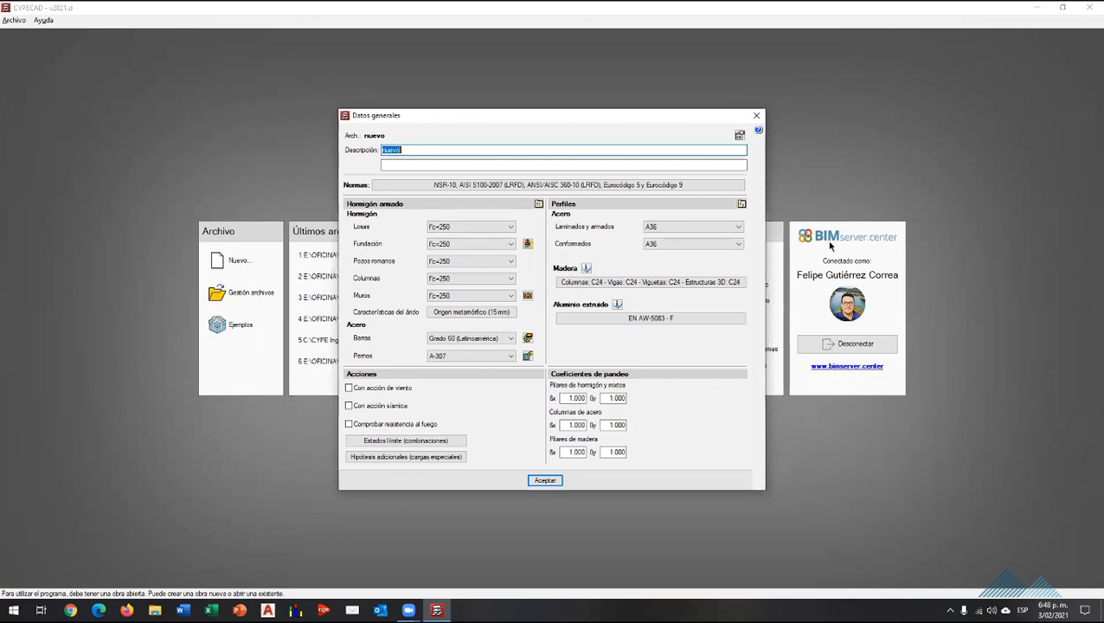
Enter the description 'nuevo' and keep Grado 60 (Latinoamérica) as the bar steel.
click(458, 149)
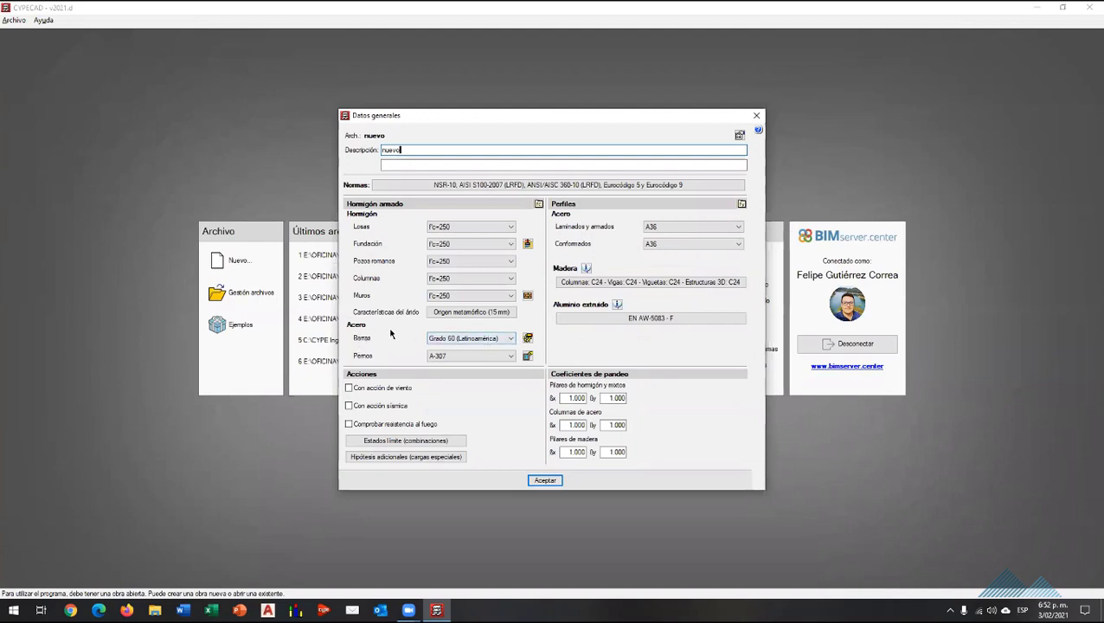
click(474, 338)
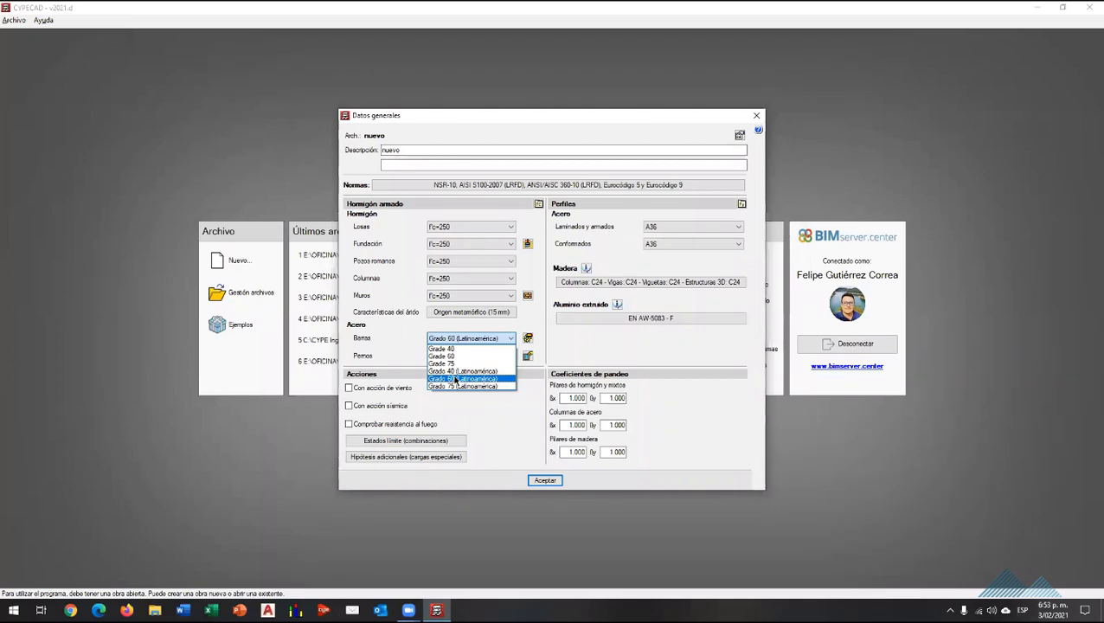
click(458, 379)
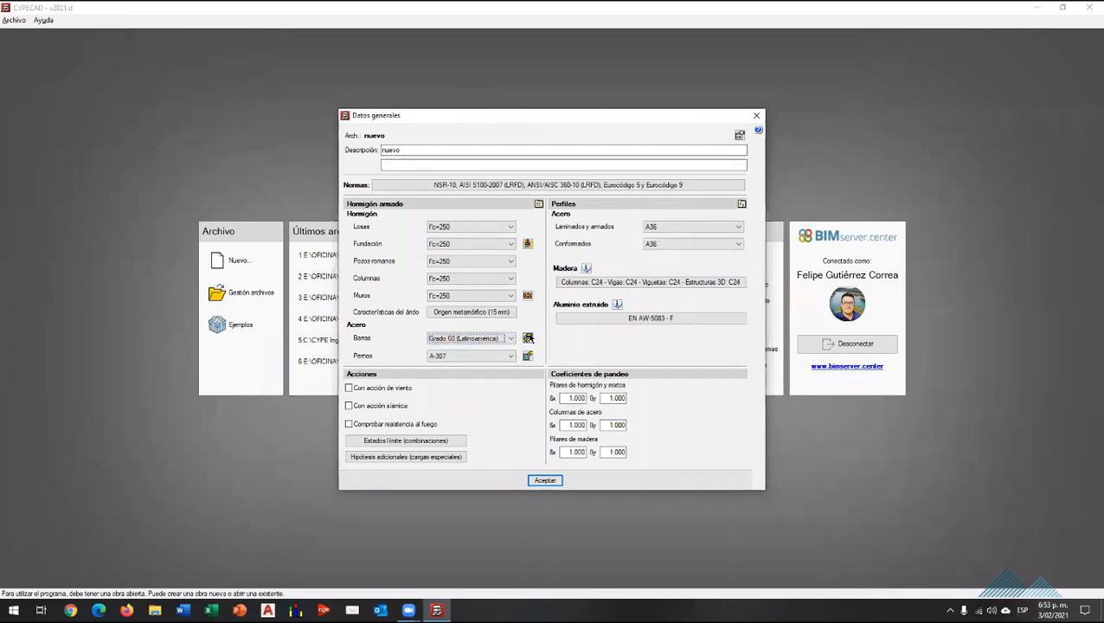
Review bar steel types per element position, checking slab and foundation lists with Grado 60 (Latinoamérica).
click(527, 338)
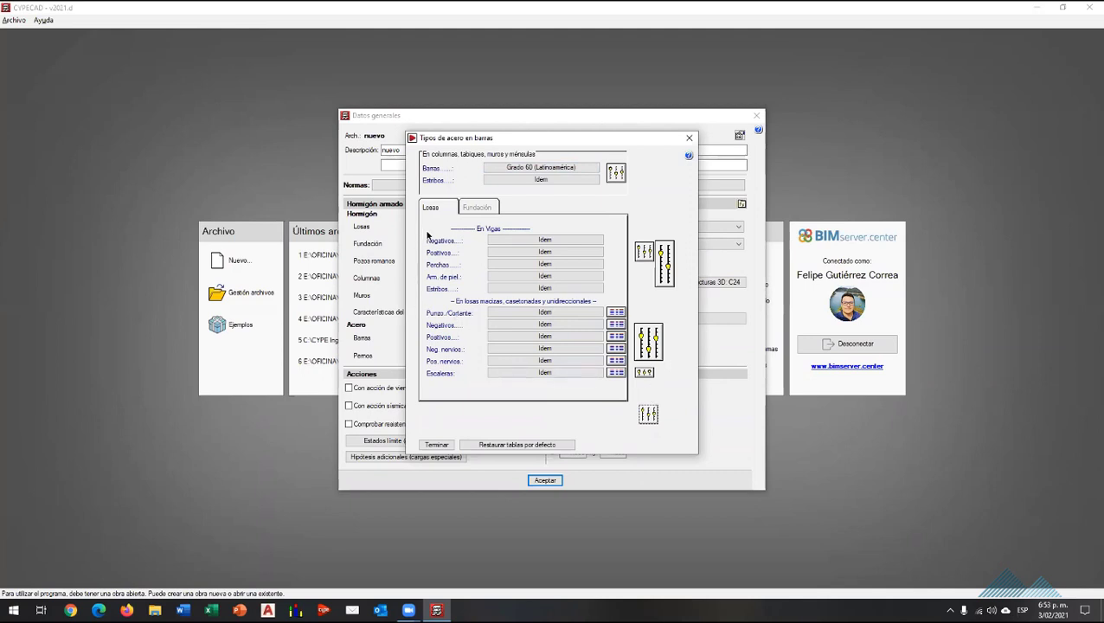
click(487, 213)
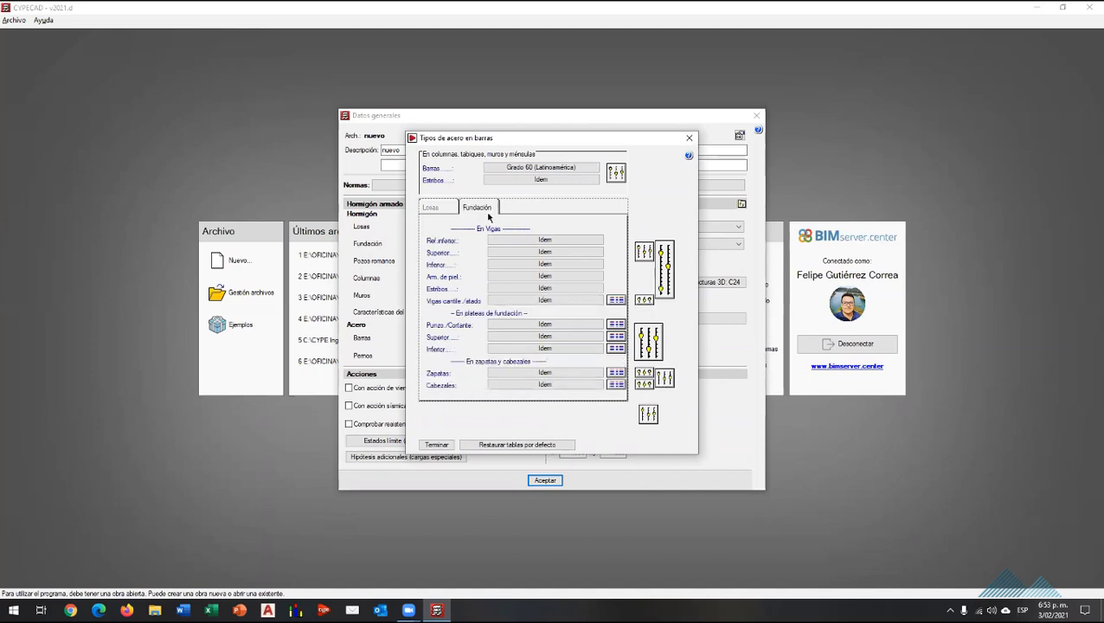
click(451, 210)
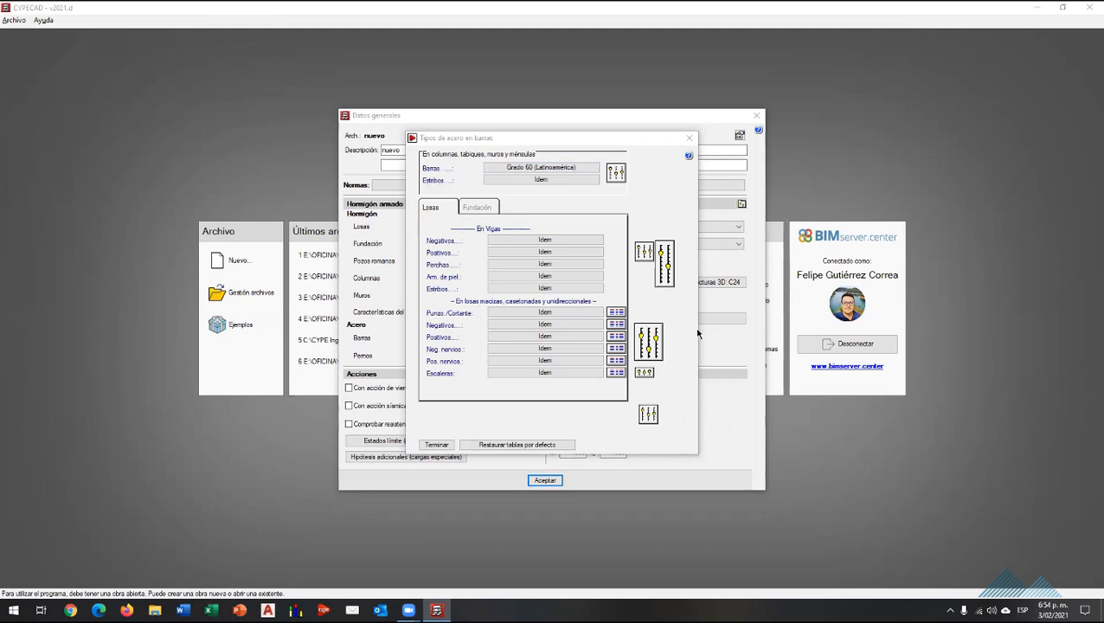
click(490, 147)
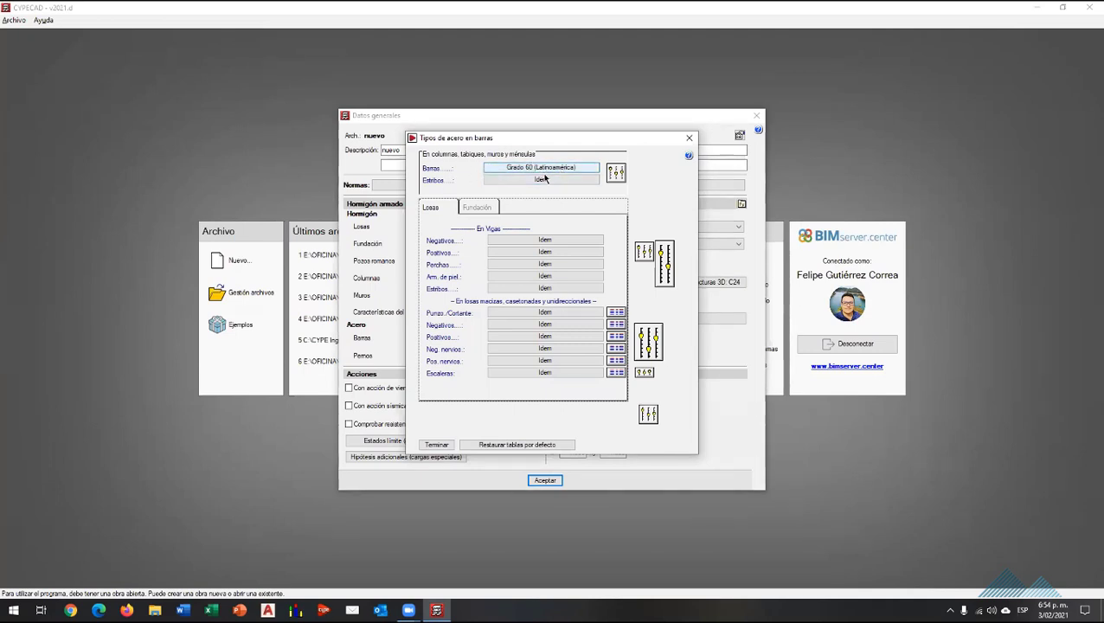
Open the options dialog for columns, walls and brackets.
click(612, 170)
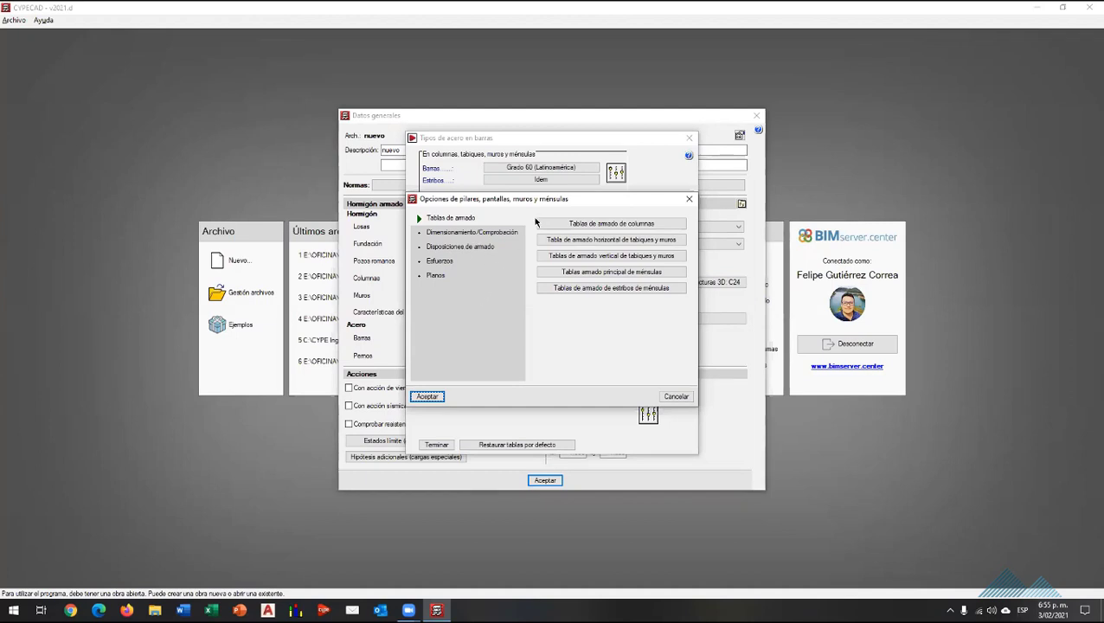
Check the column tables' usable diameters: longitudinal Ø1/2" to Ø1", stirrups Ø3/8" to Ø5/8".
click(585, 230)
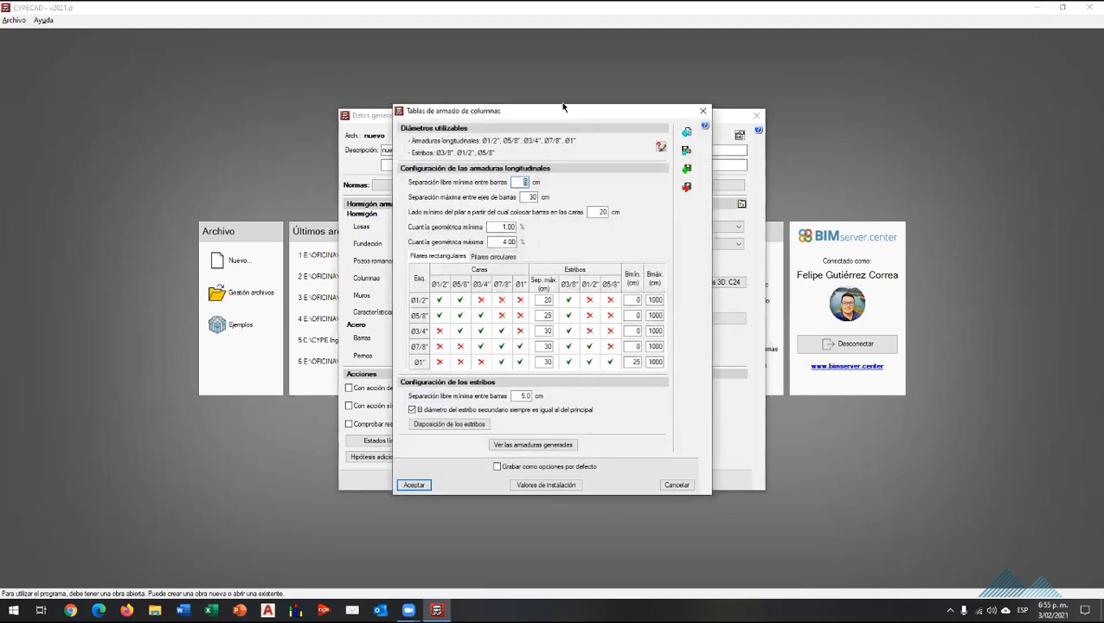
drag(578, 111, 560, 100)
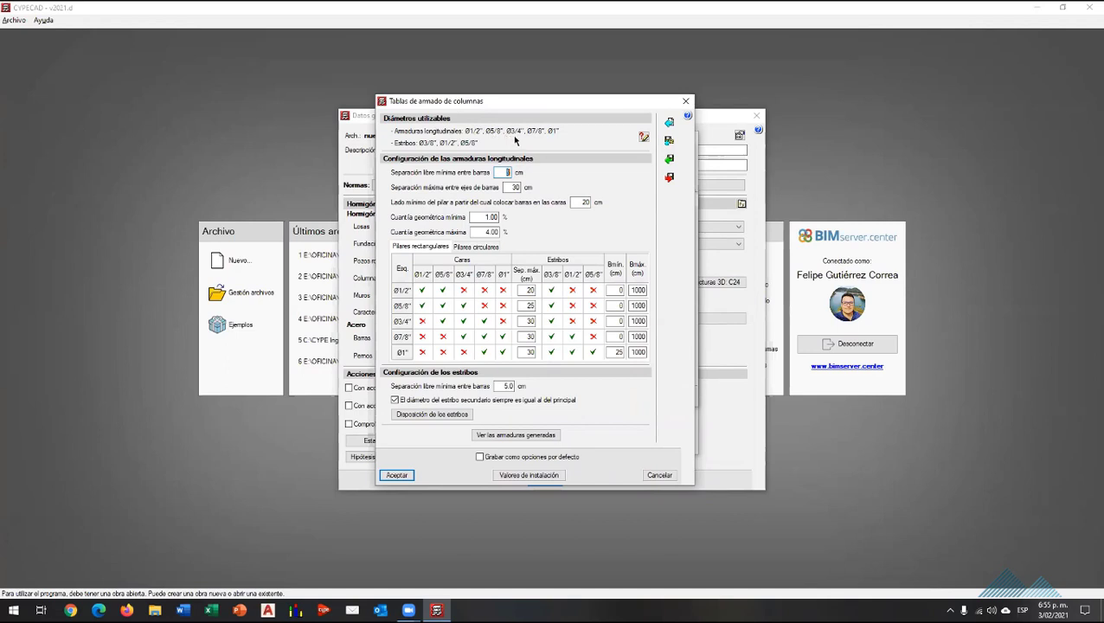
click(643, 138)
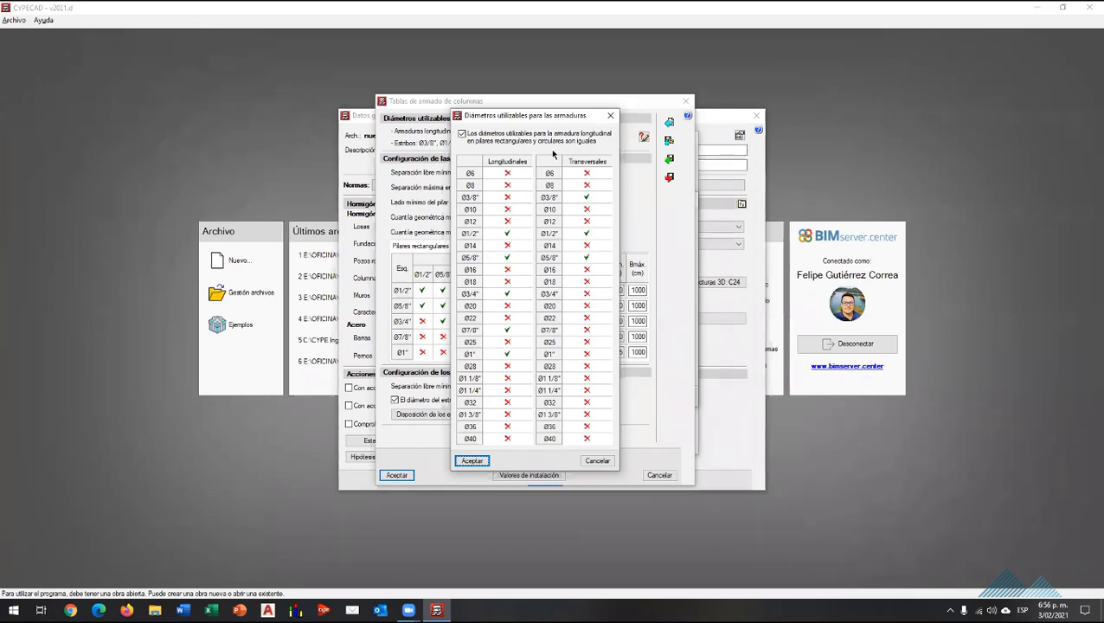
click(611, 116)
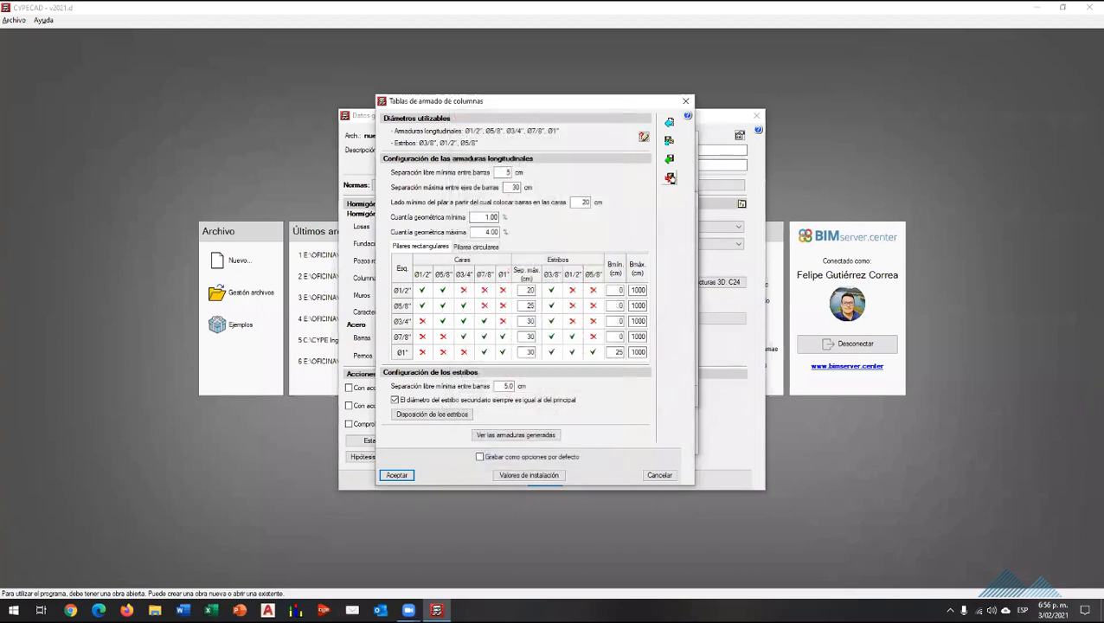
Restore the column tables to installation defaults and reopen the usable diameters list.
click(671, 123)
click(444, 322)
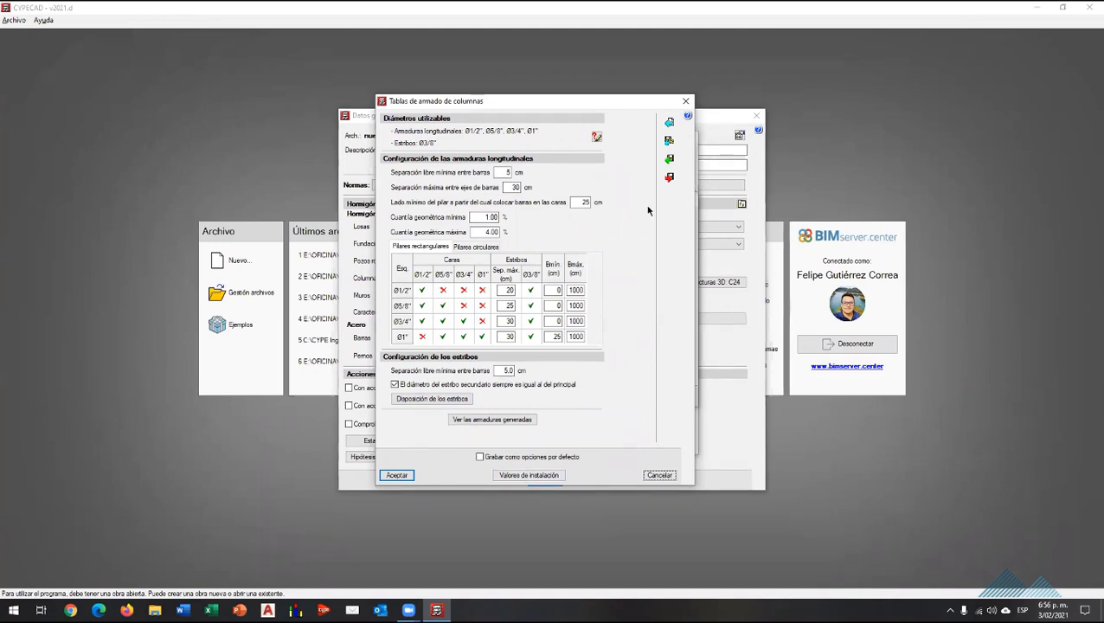
click(596, 137)
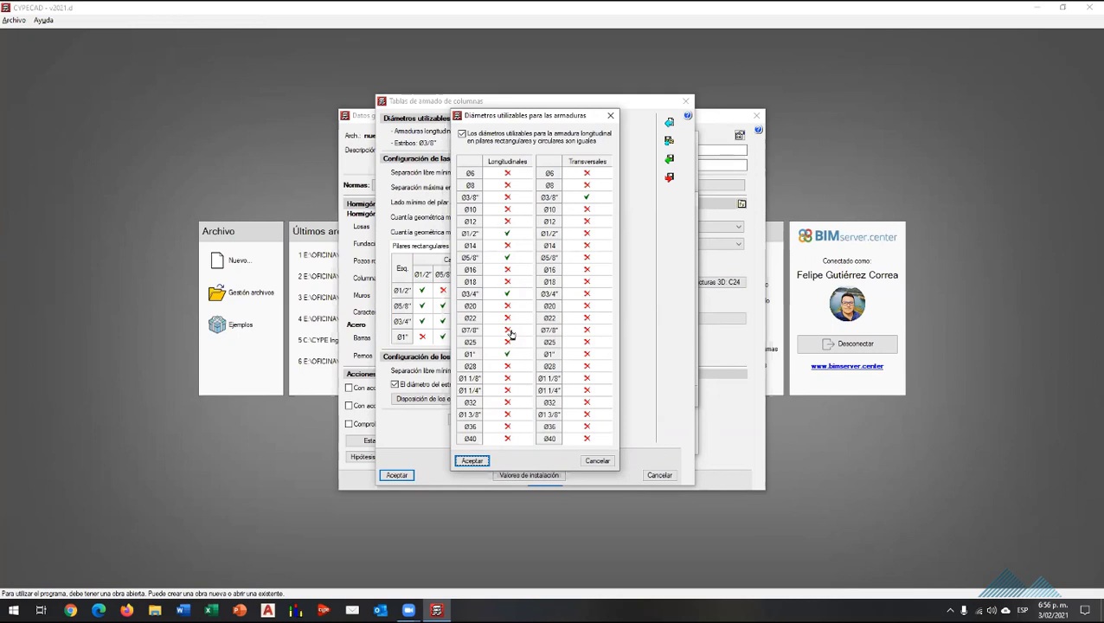
Allow Ø7/8" longitudinal bars and Ø1/2", Ø5/8" stirrups, and accept.
click(509, 332)
click(587, 234)
click(587, 259)
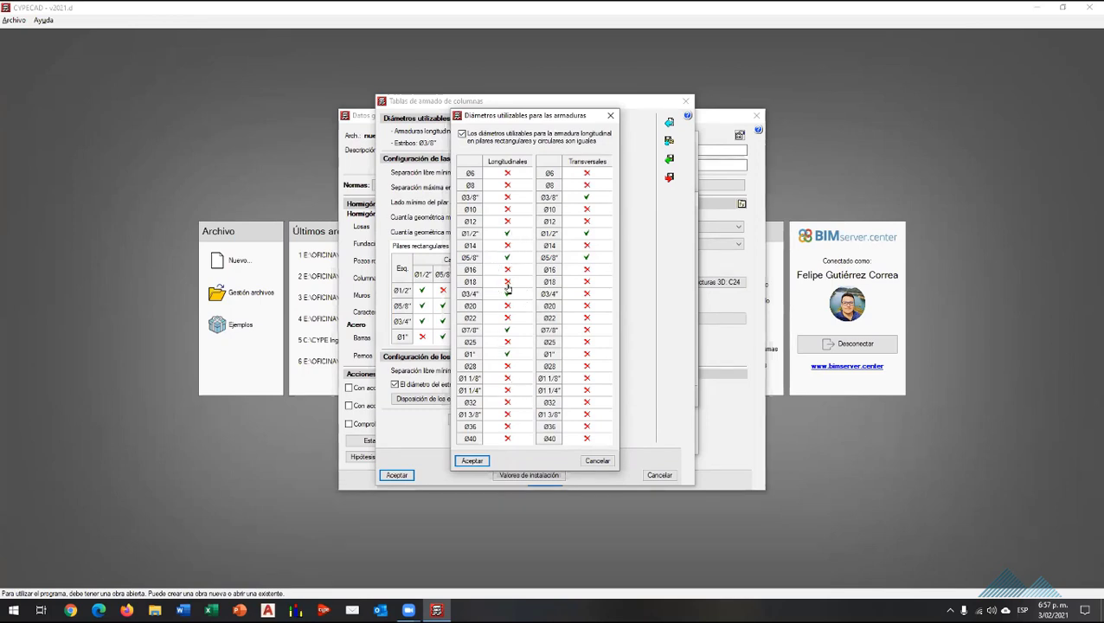
click(472, 461)
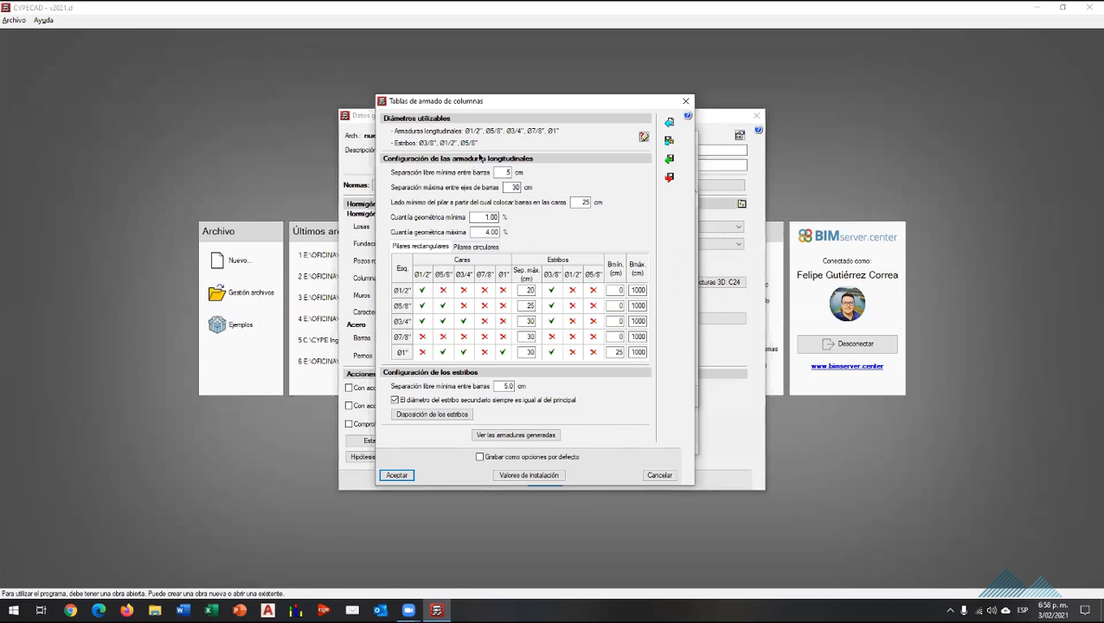
double_click(505, 172)
click(494, 217)
click(514, 187)
click(485, 217)
Allow Ø3/4" faces with Ø5/8" corners; drop Ø5/8" and Ø3/4" faces for Ø1" corners.
click(464, 308)
click(465, 337)
click(490, 353)
click(491, 353)
click(443, 353)
click(464, 353)
click(463, 338)
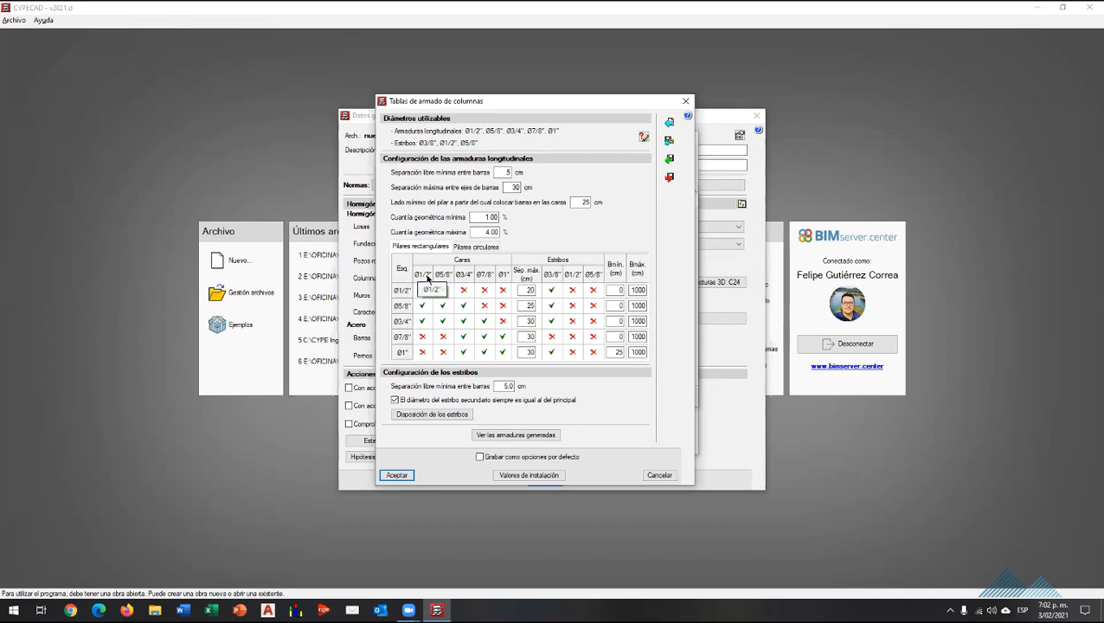
Exclude Ø1/2" faces for Ø3/4" and Ø5/8" faces for Ø1"; allow Ø1/2", Ø5/8" stirrups for Ø1".
click(422, 321)
click(446, 353)
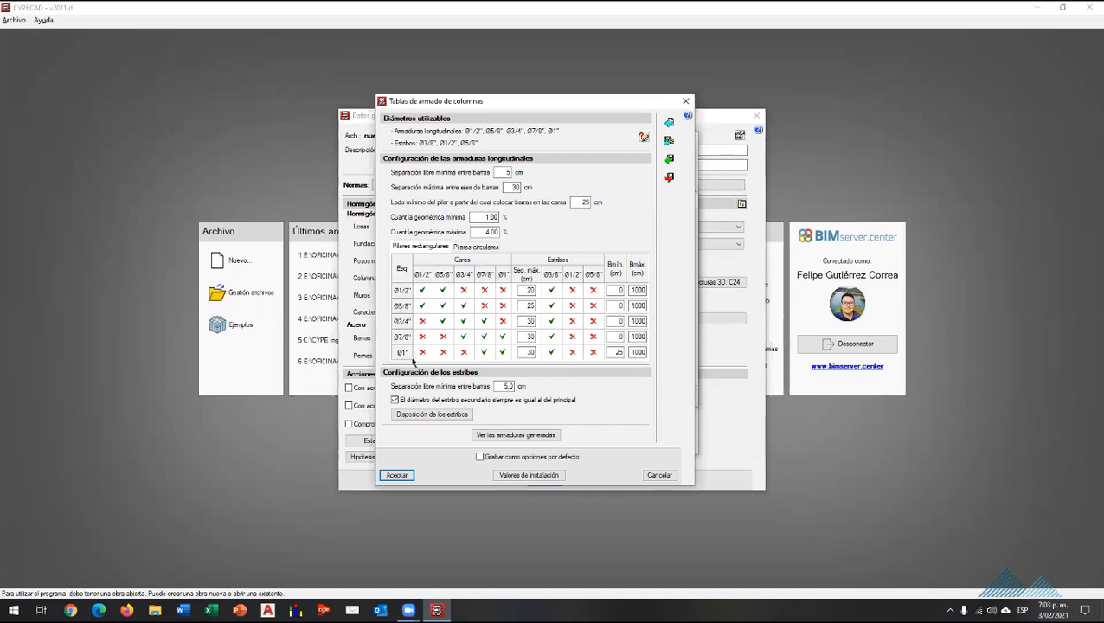
click(593, 354)
click(571, 352)
Disallow Ø5/8" face bars for Ø7/8" corner-bar columns.
click(438, 342)
Clear the missing-stirrup warning by allowing Ø3/8", Ø1/2" stirrups for Ø7/8" bars and Ø1/2", Ø5/8" for Ø1" circular columns.
click(517, 435)
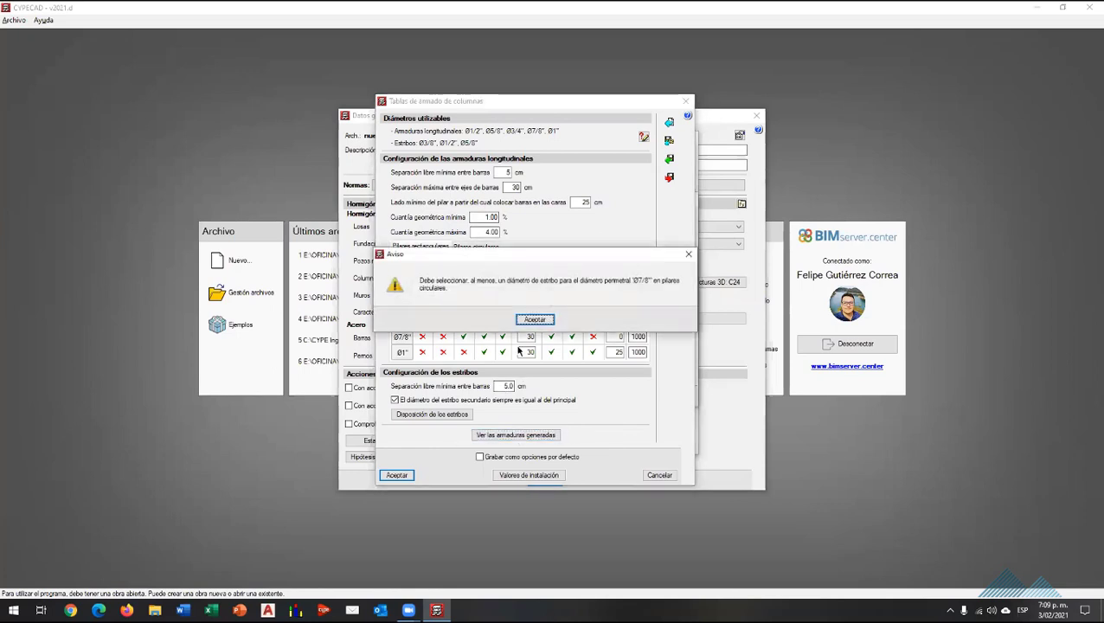
click(536, 320)
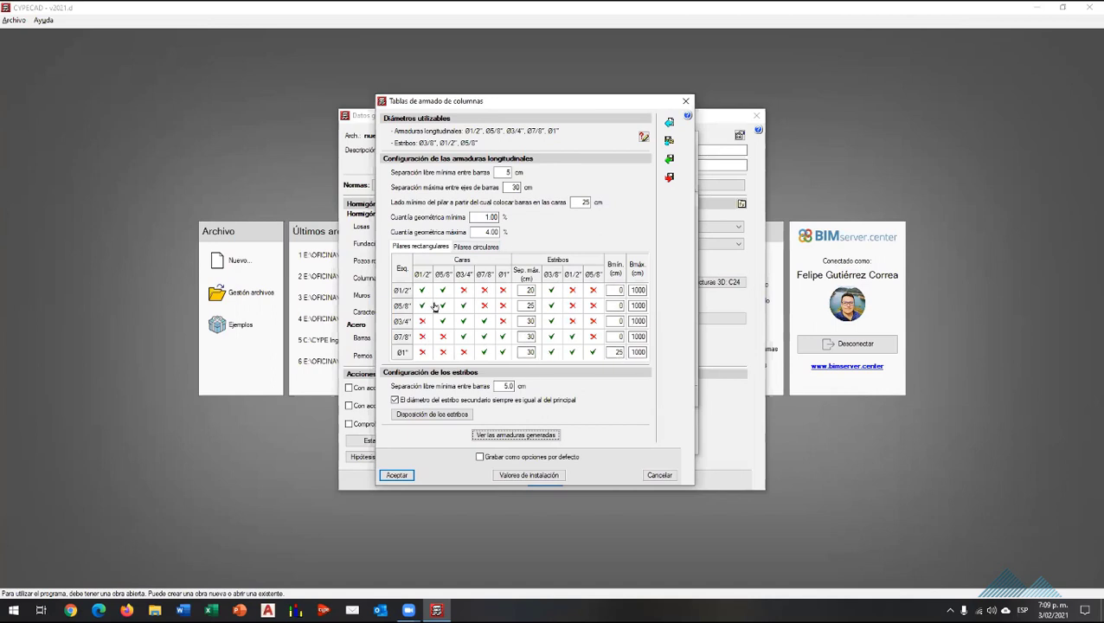
click(461, 249)
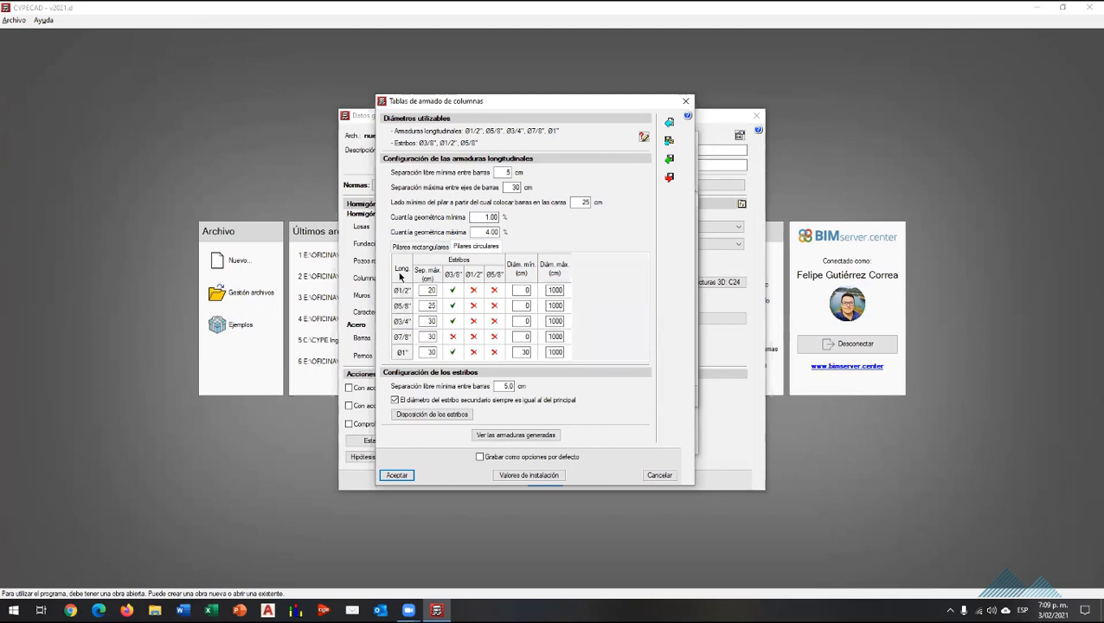
click(427, 322)
click(453, 336)
click(474, 336)
click(473, 352)
click(494, 352)
click(518, 335)
Open generated reinforcements for the 30×30 cm section and preview option 1: 4Ø1/2" corners plus 2Ø5/8" faces.
click(543, 433)
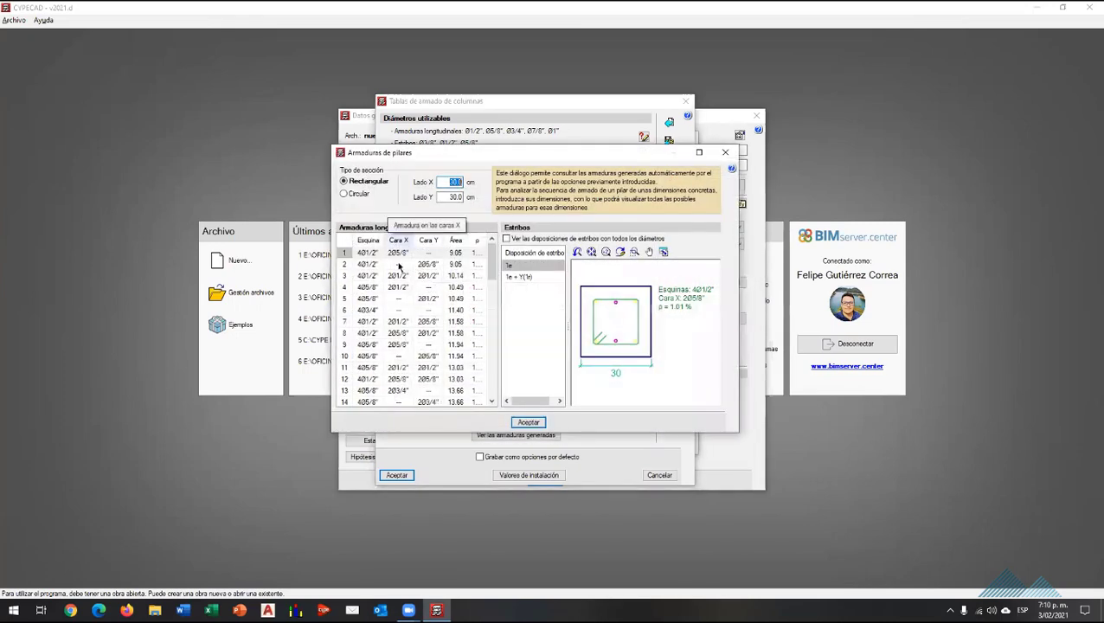
scroll(424, 313, down, 4)
scroll(427, 323, down, 6)
scroll(426, 323, down, 3)
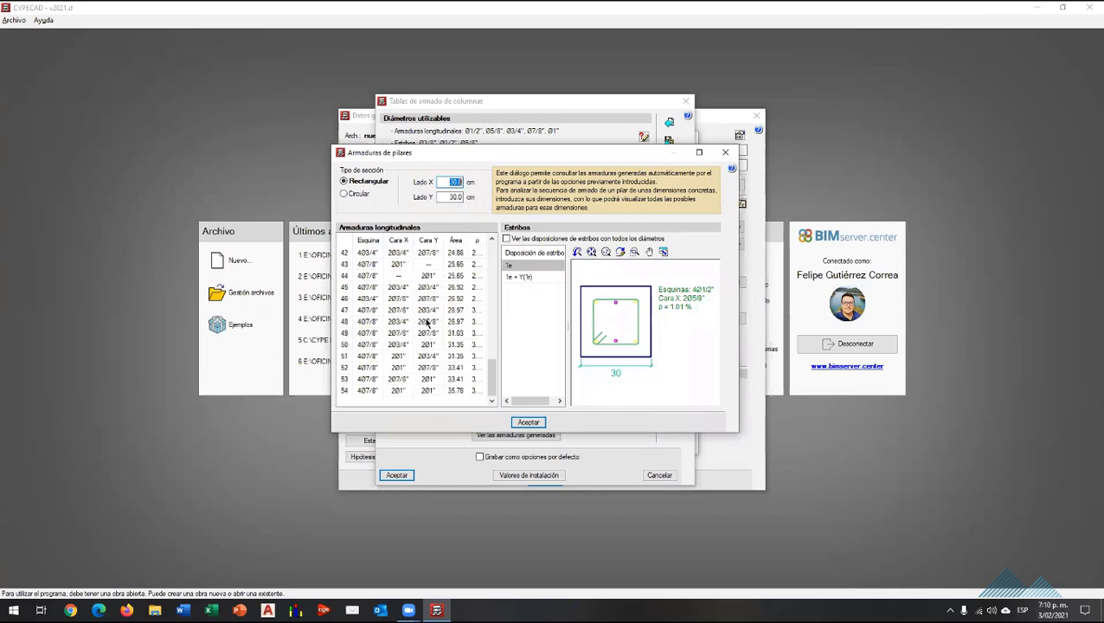
scroll(427, 323, up, 7)
scroll(427, 323, up, 7)
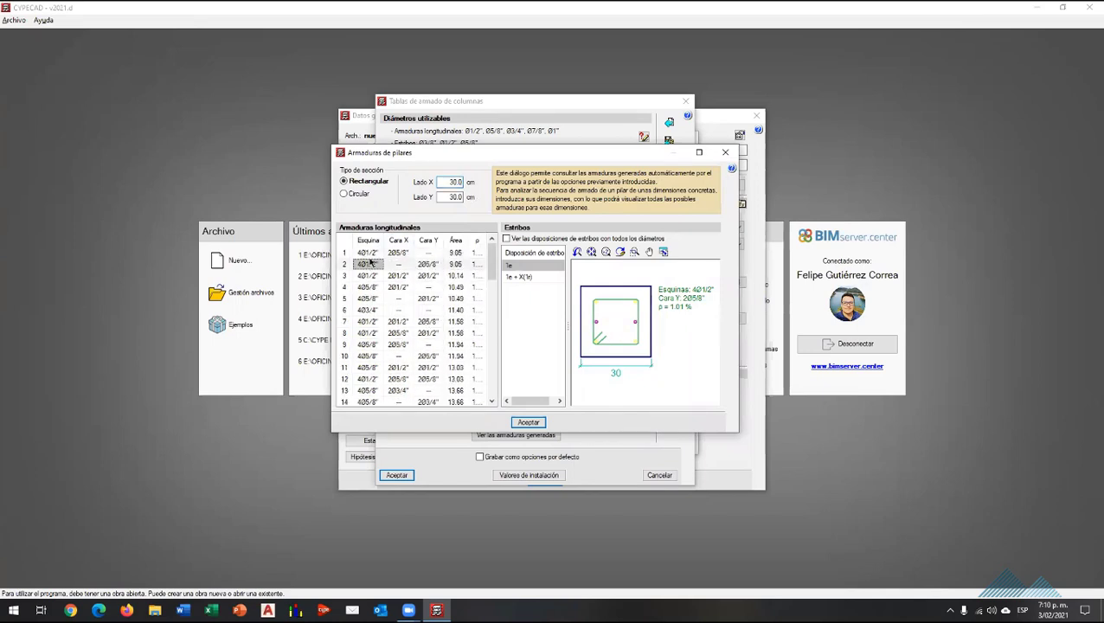
click(370, 252)
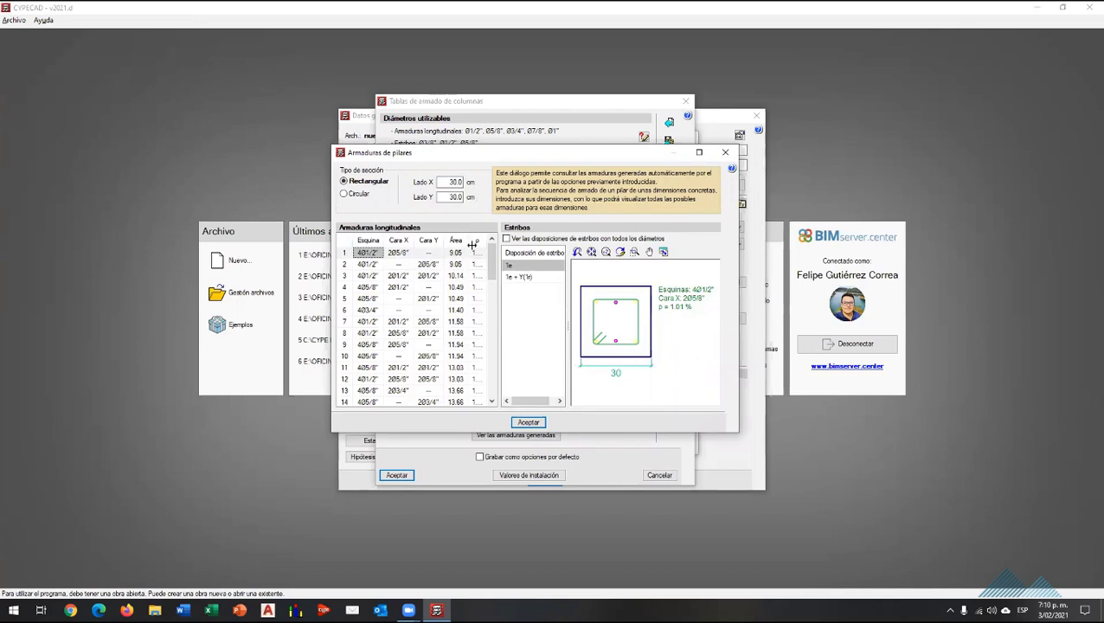
click(450, 198)
click(370, 265)
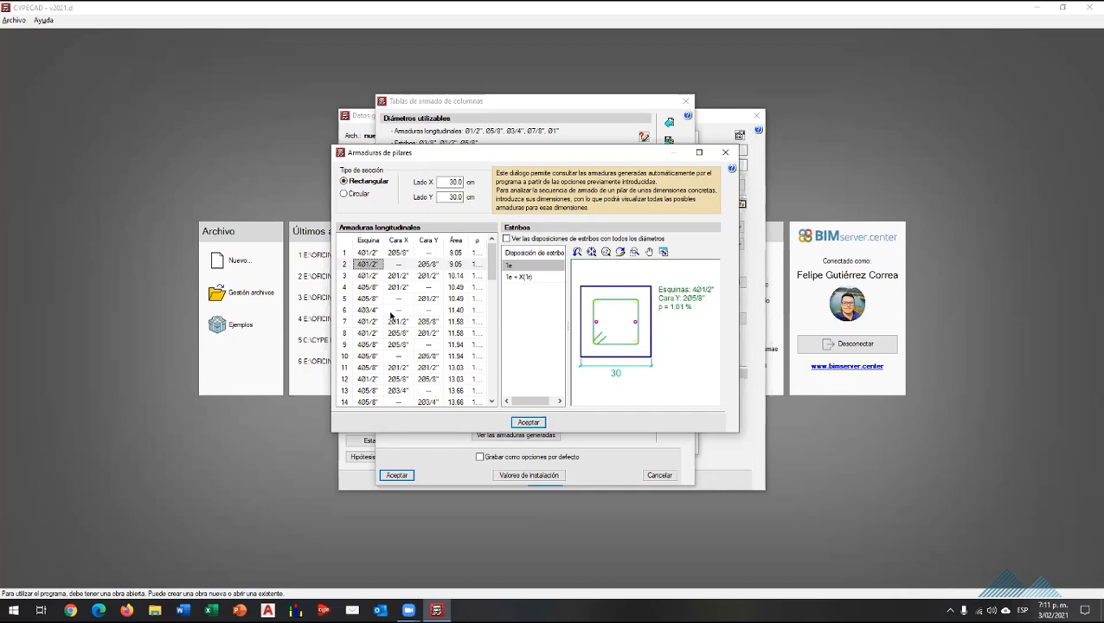
scroll(394, 311, down, 5)
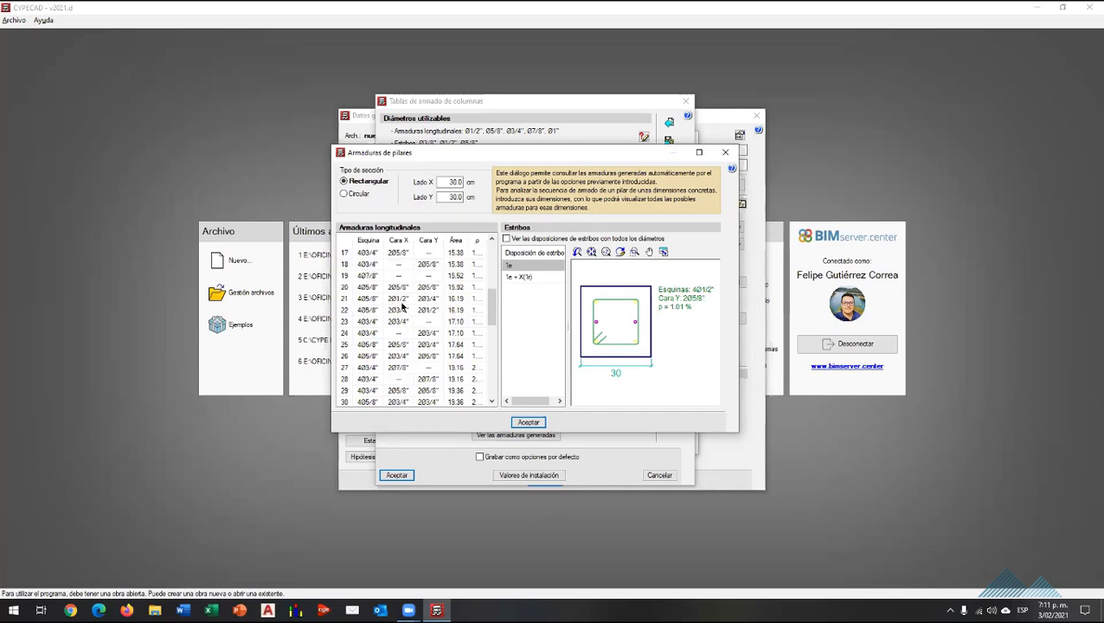
scroll(403, 310, down, 8)
scroll(406, 316, down, 1)
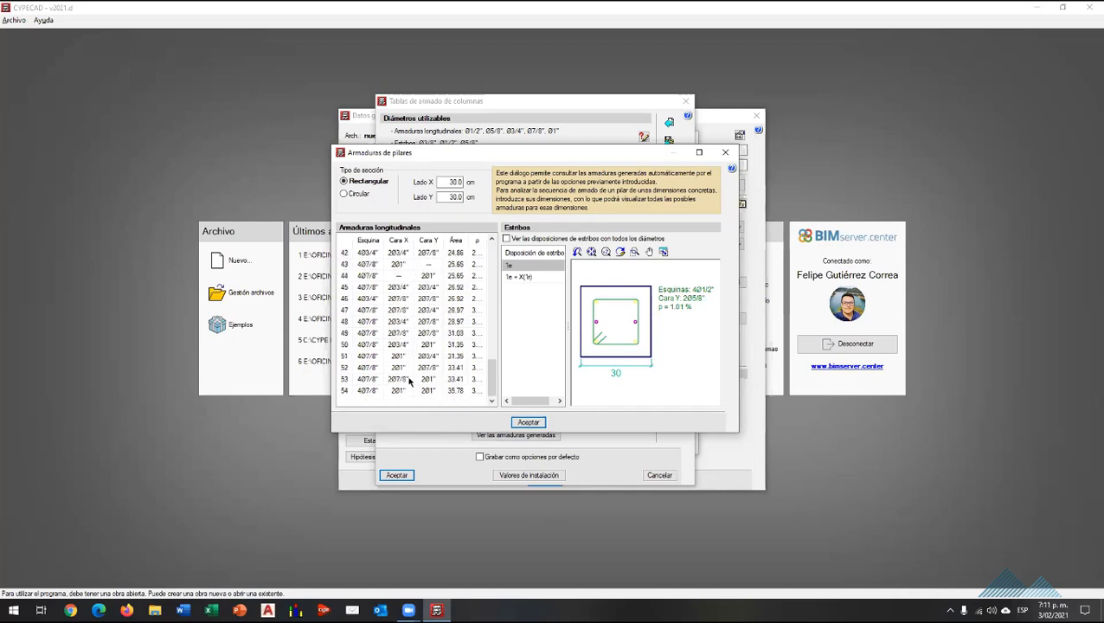
click(360, 194)
click(364, 182)
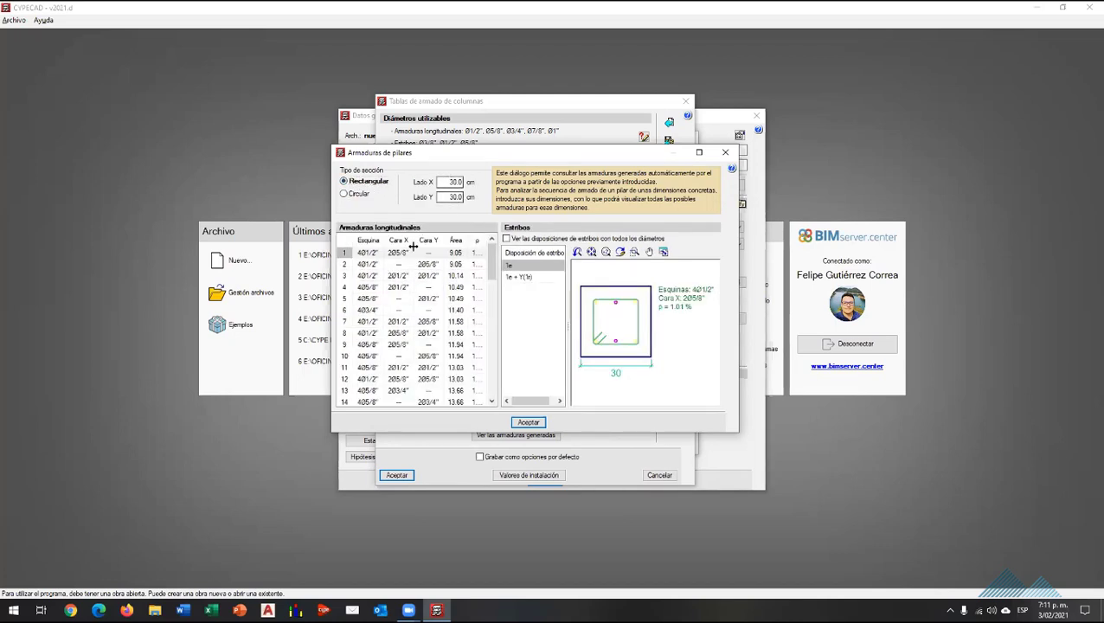
click(455, 183)
Change the column section to Lado X 40 cm, keeping Lado Y at 30 cm.
scroll(416, 358, down, 5)
scroll(417, 359, down, 9)
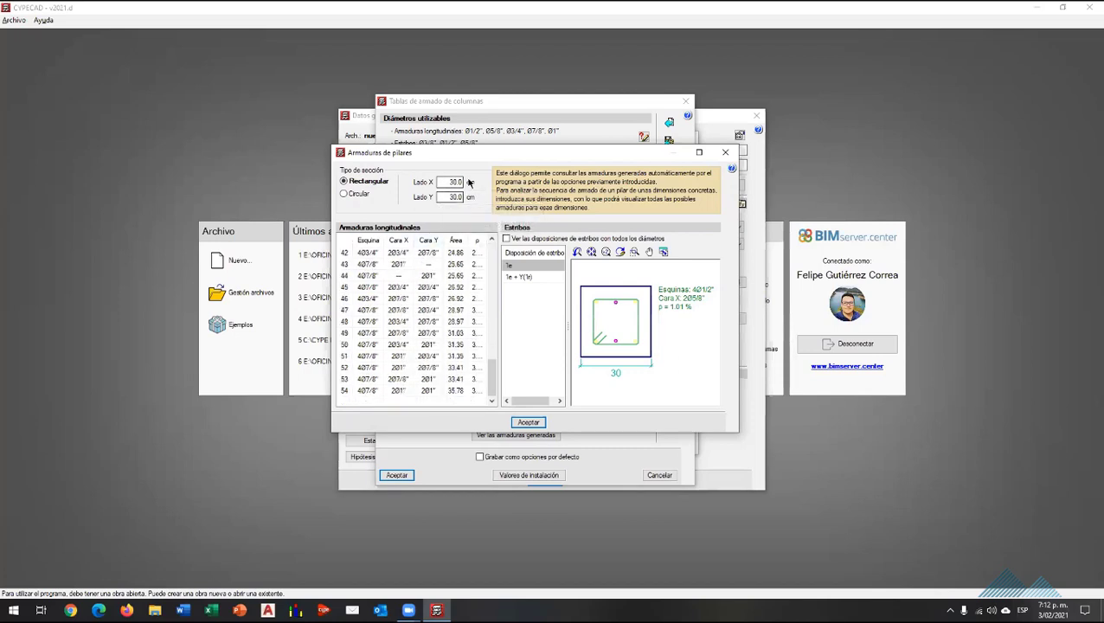
drag(446, 184, 452, 184)
text(4)
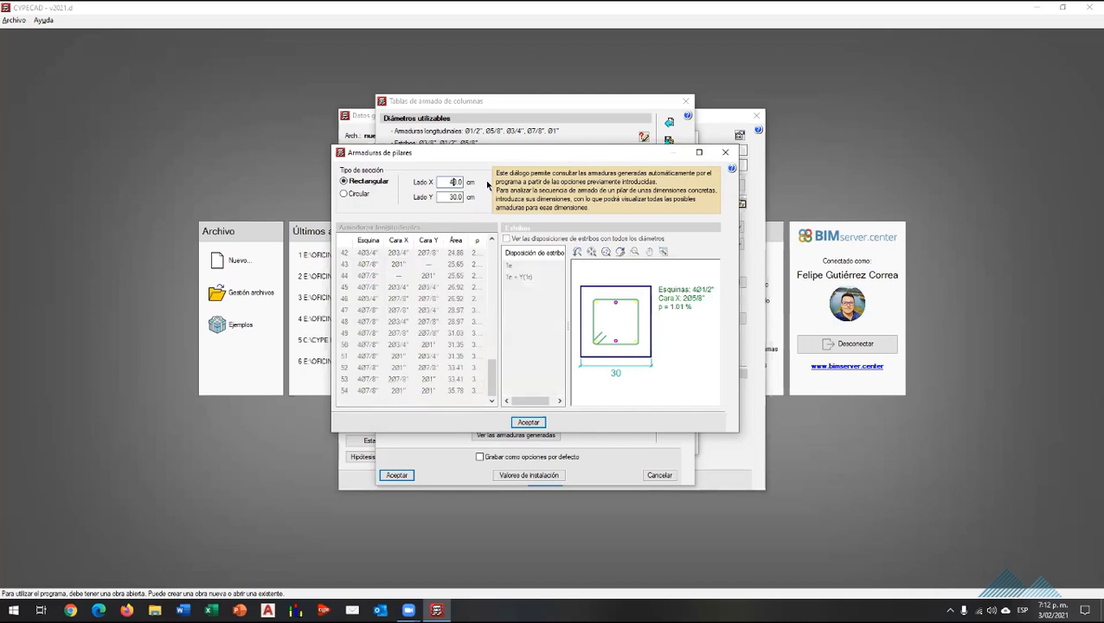
drag(442, 197, 450, 197)
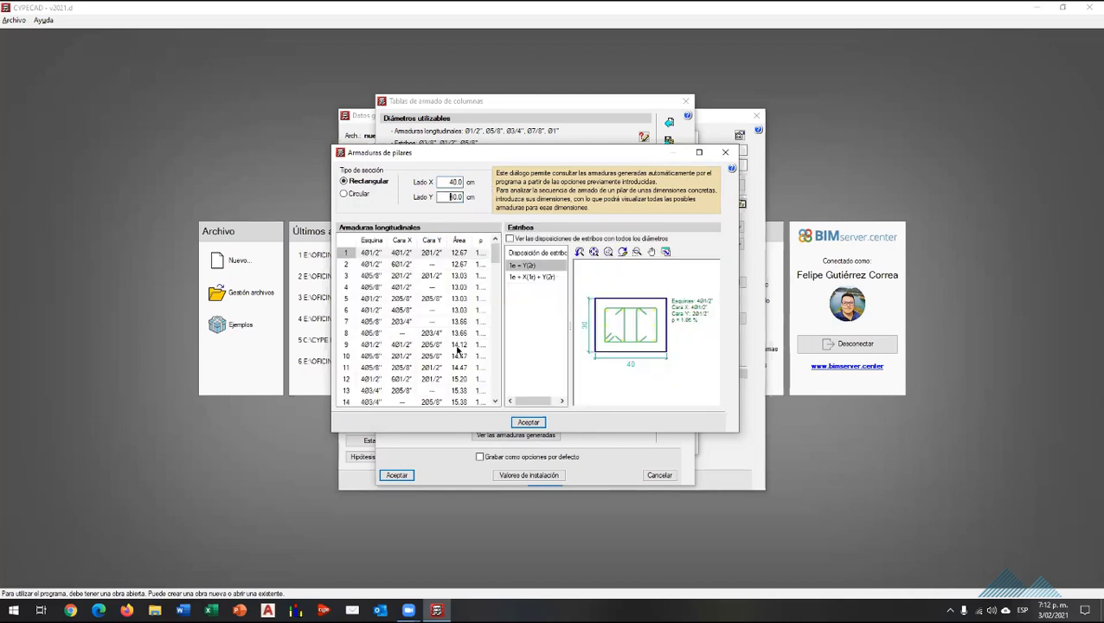
Browse the 103 longitudinal reinforcement options for the 40×30 cm section, then close the review window.
scroll(446, 364, down, 7)
scroll(445, 364, down, 14)
scroll(448, 369, down, 8)
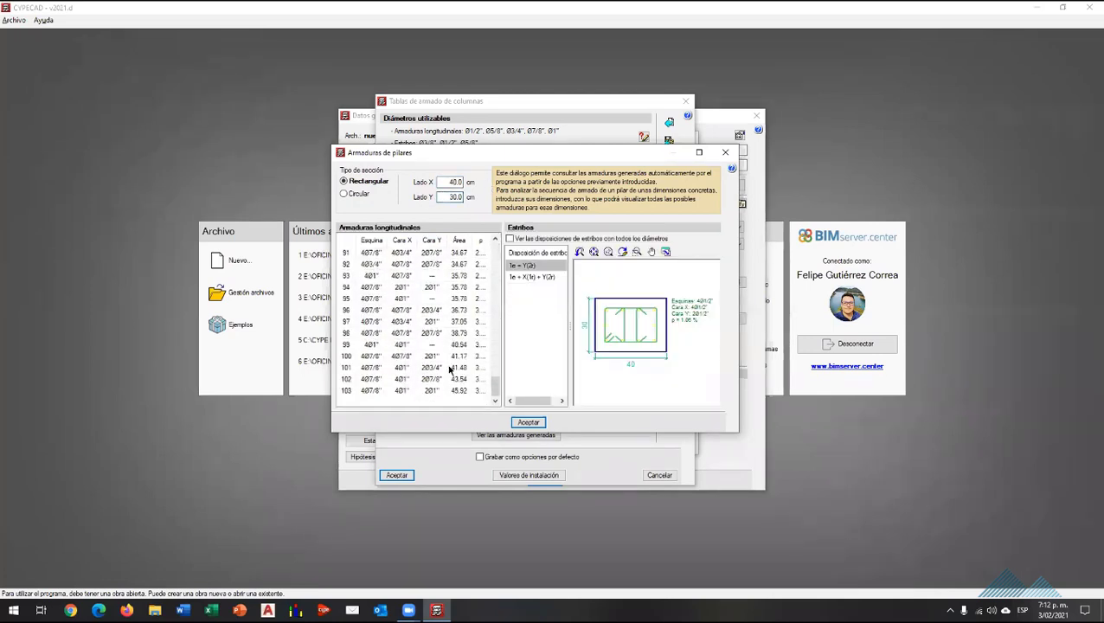
scroll(433, 381, up, 10)
scroll(422, 394, up, 6)
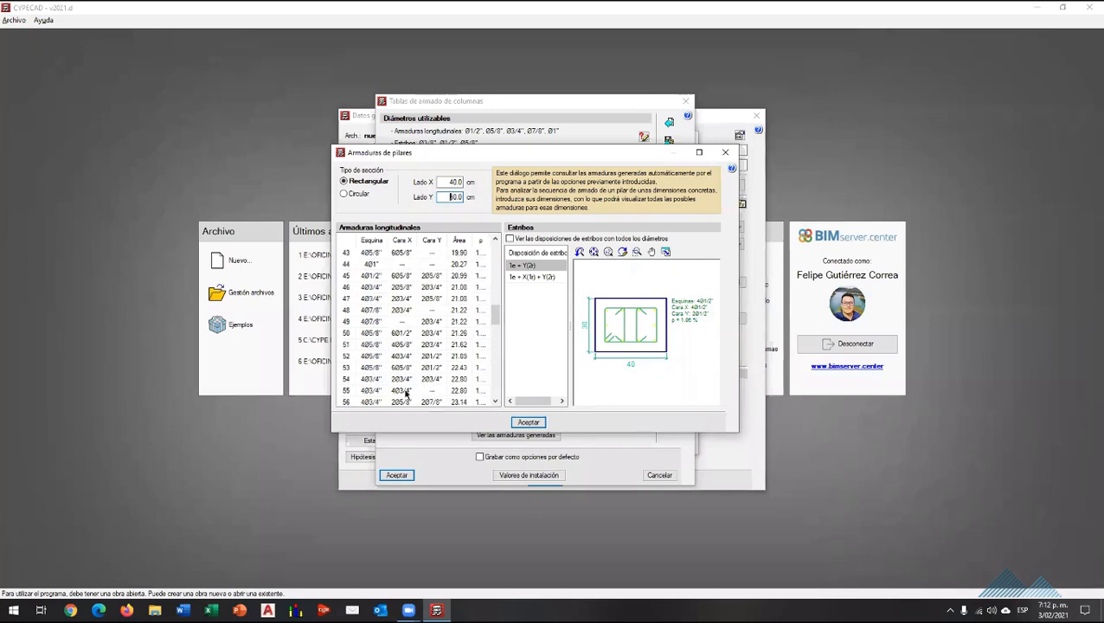
scroll(400, 381, up, 5)
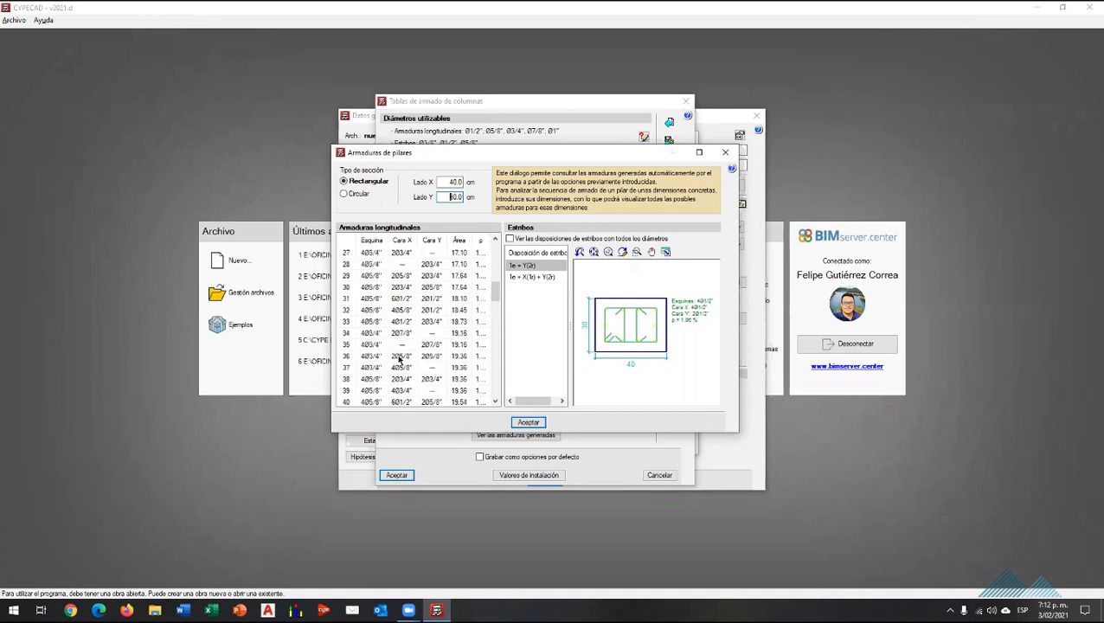
scroll(416, 355, down, 10)
scroll(418, 350, down, 10)
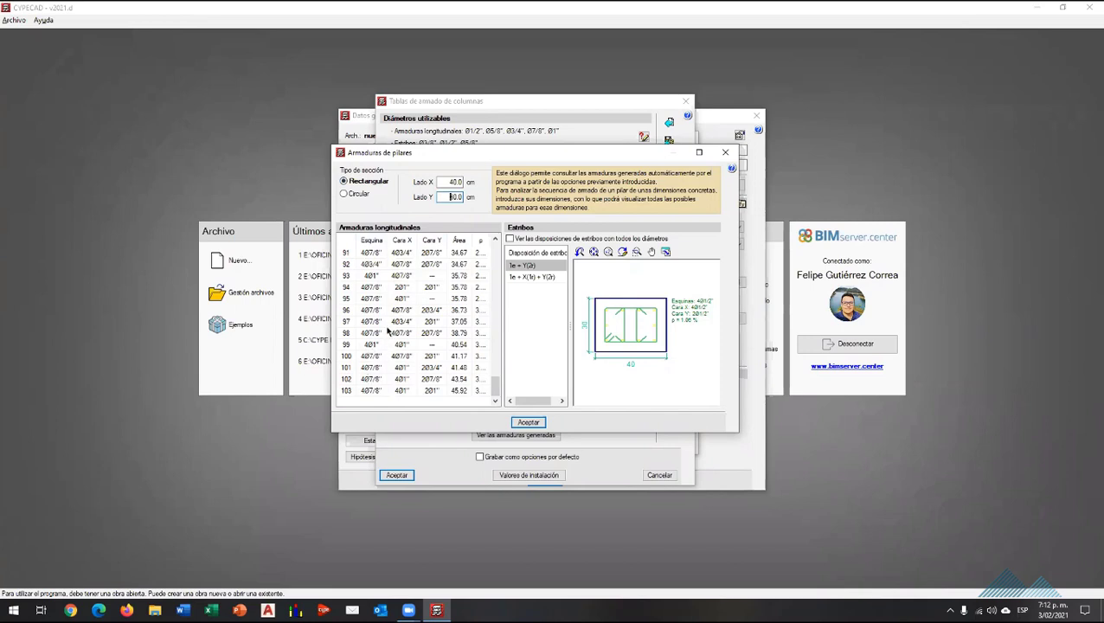
click(733, 156)
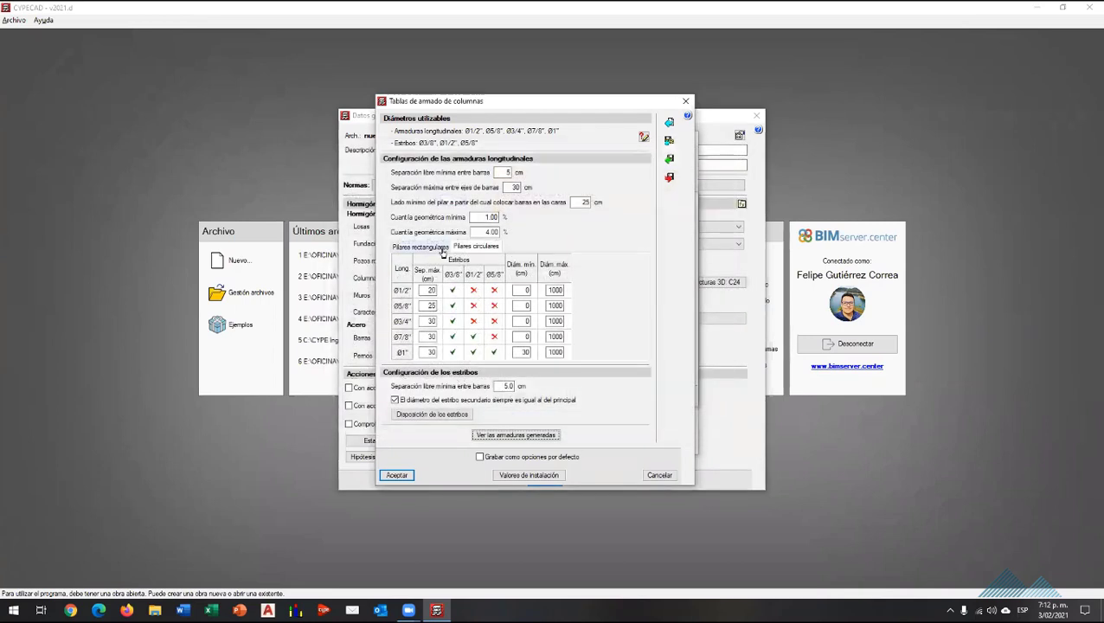
Show the Pilares rectangulares table and save the column table settings as defaults for new projects.
click(428, 247)
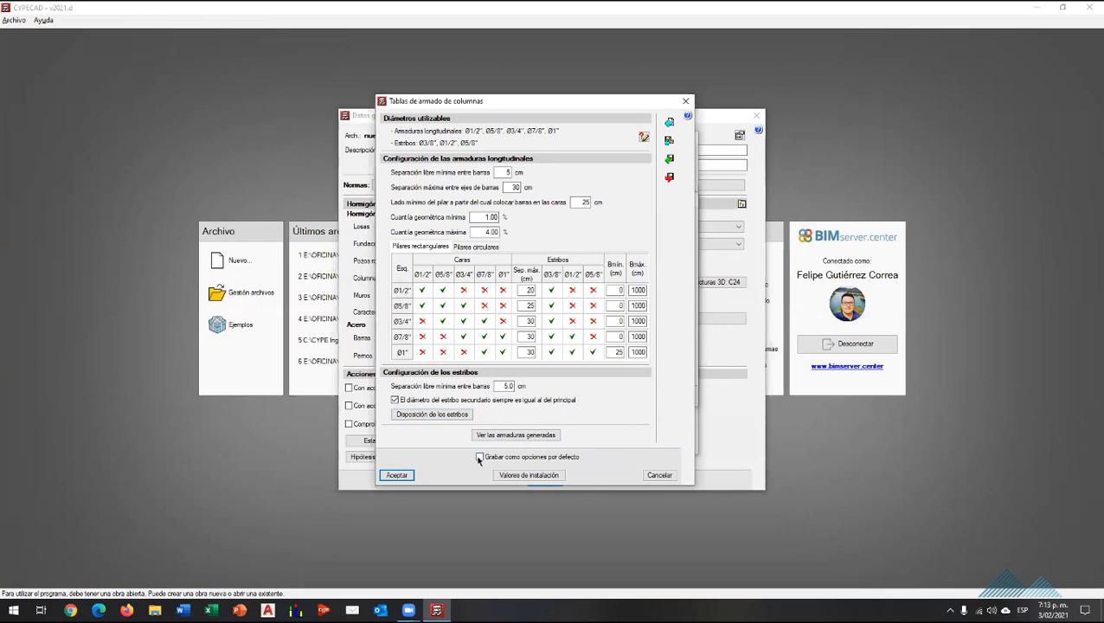
mouse_move(480, 457)
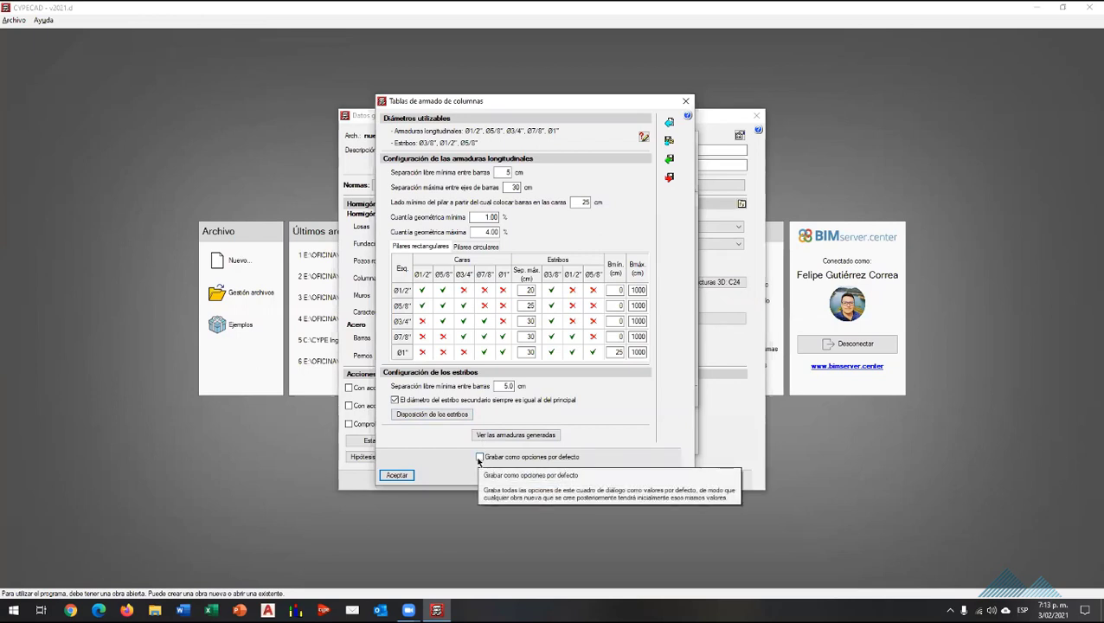
click(481, 458)
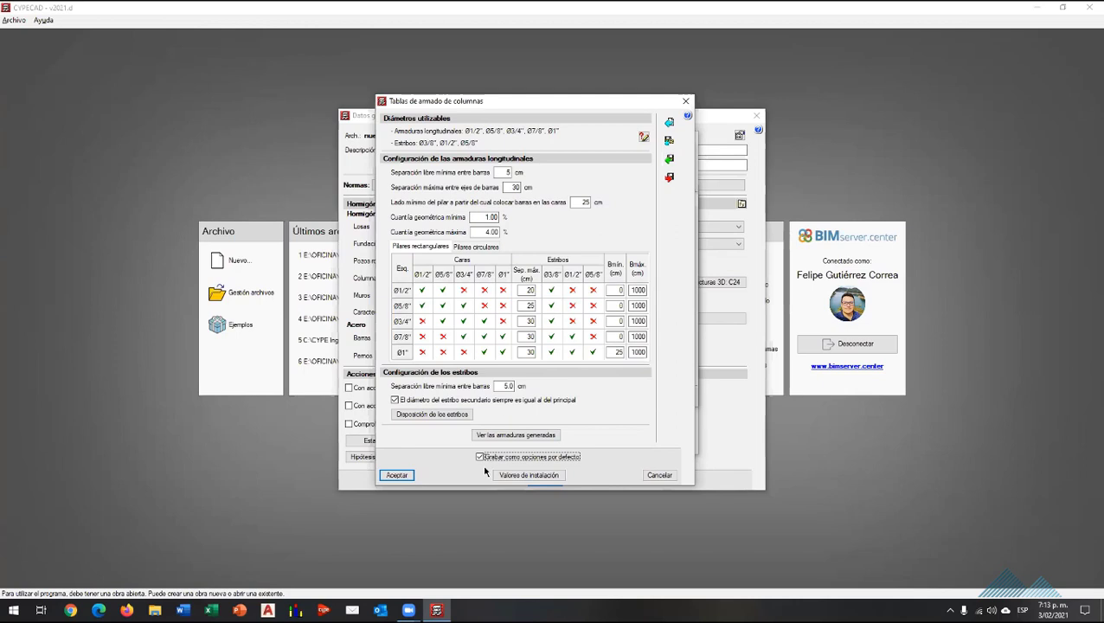
Export the column reinforcement tables to the library file '20210203-ARMADO DE COLUMNAS-CURSO'.
click(671, 178)
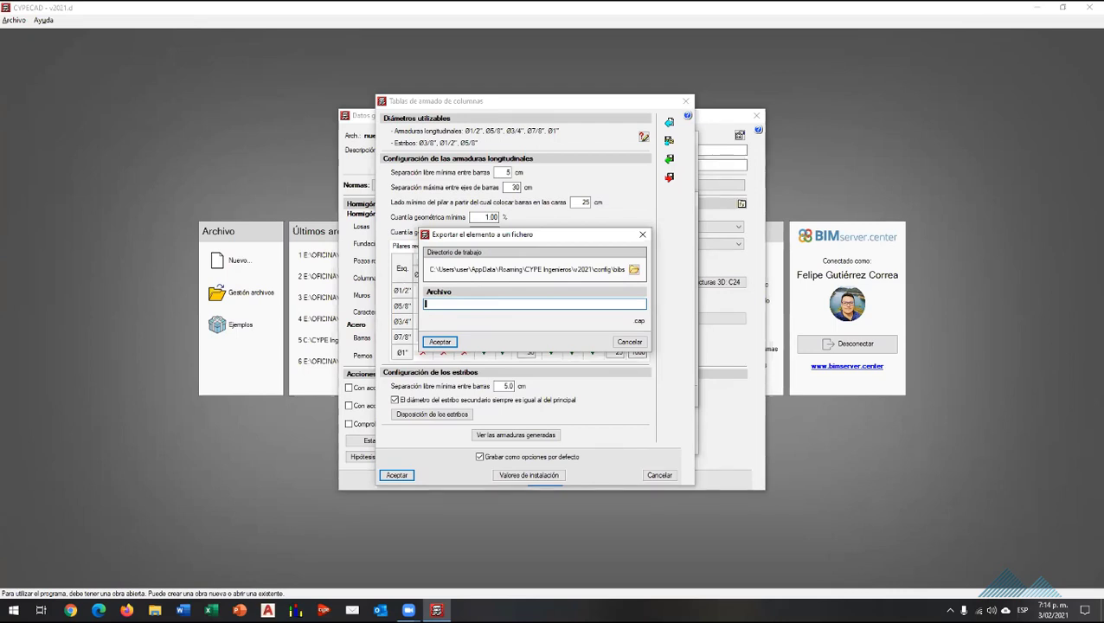
text(20210203-)
text(AR)
text(MADO DE COLUM)
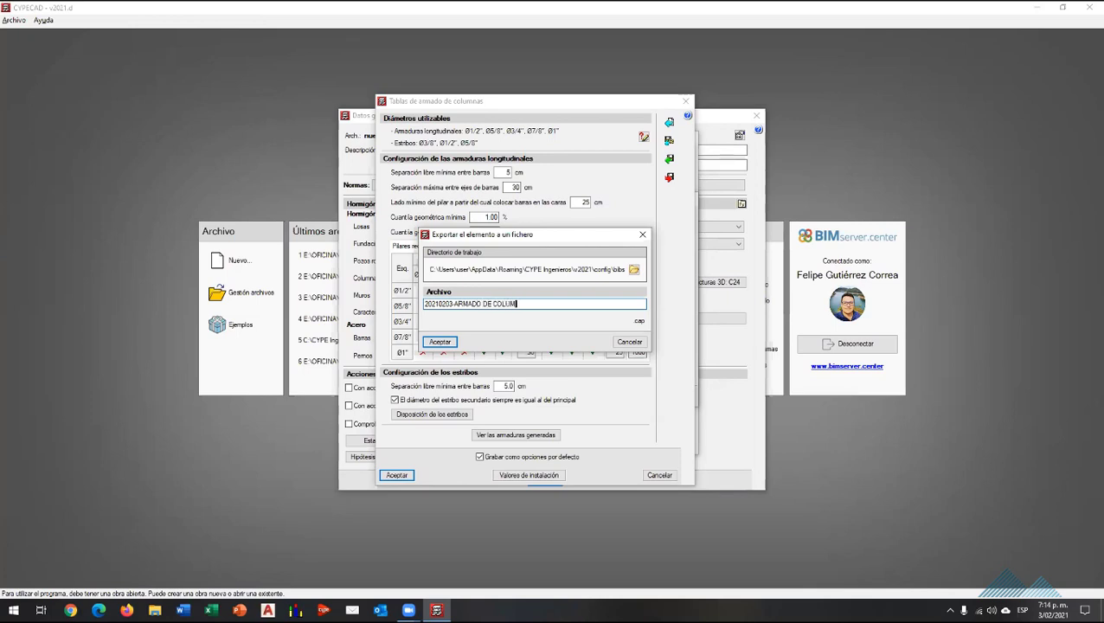
text(NAS)
text(CURSO)
click(441, 343)
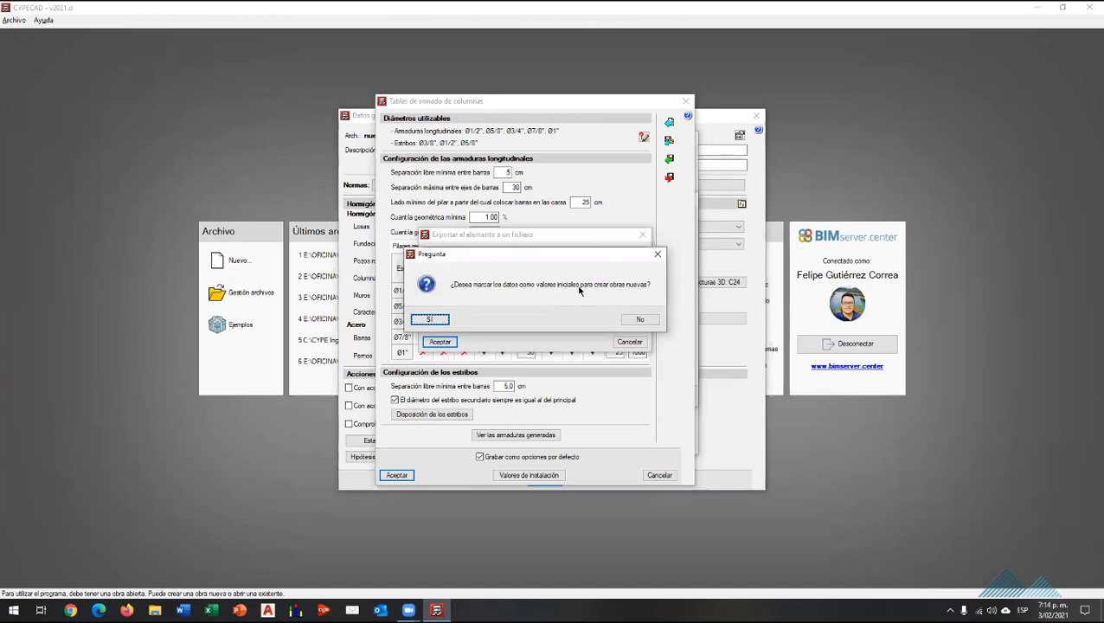
click(430, 320)
click(530, 320)
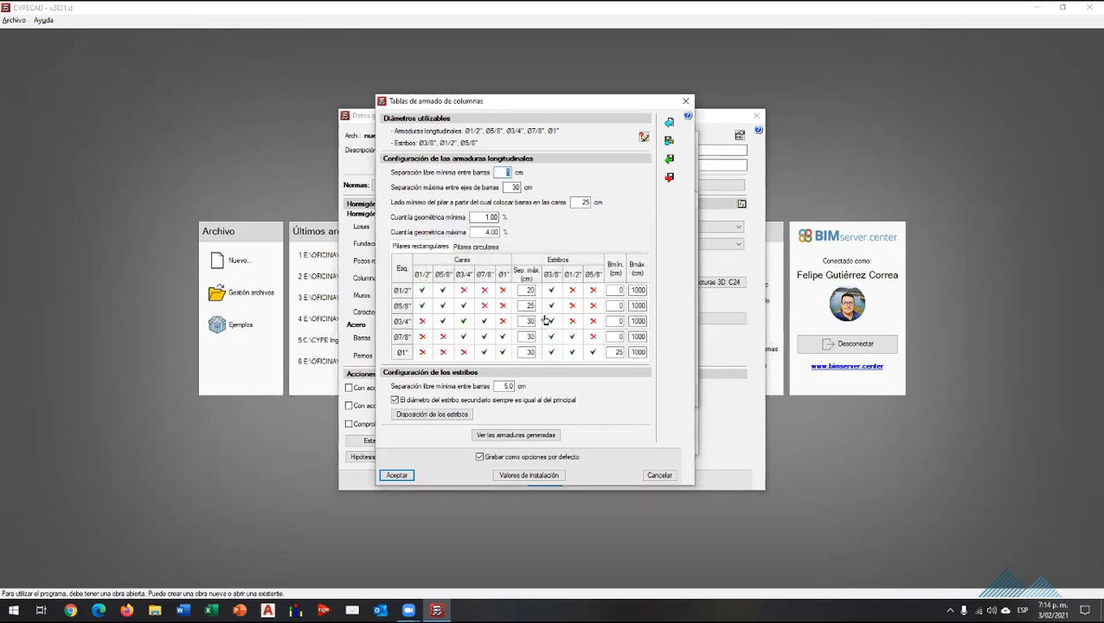
Import the column tables from '20201031-FGC-ARMADO DE COLUMNAS' and accept them.
click(670, 160)
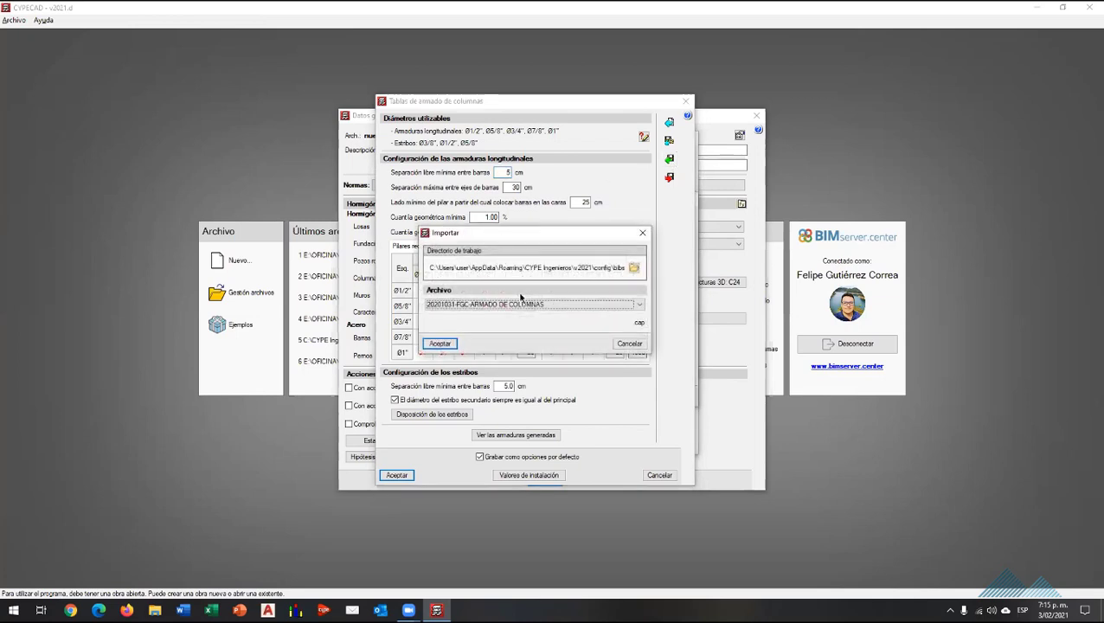
click(524, 305)
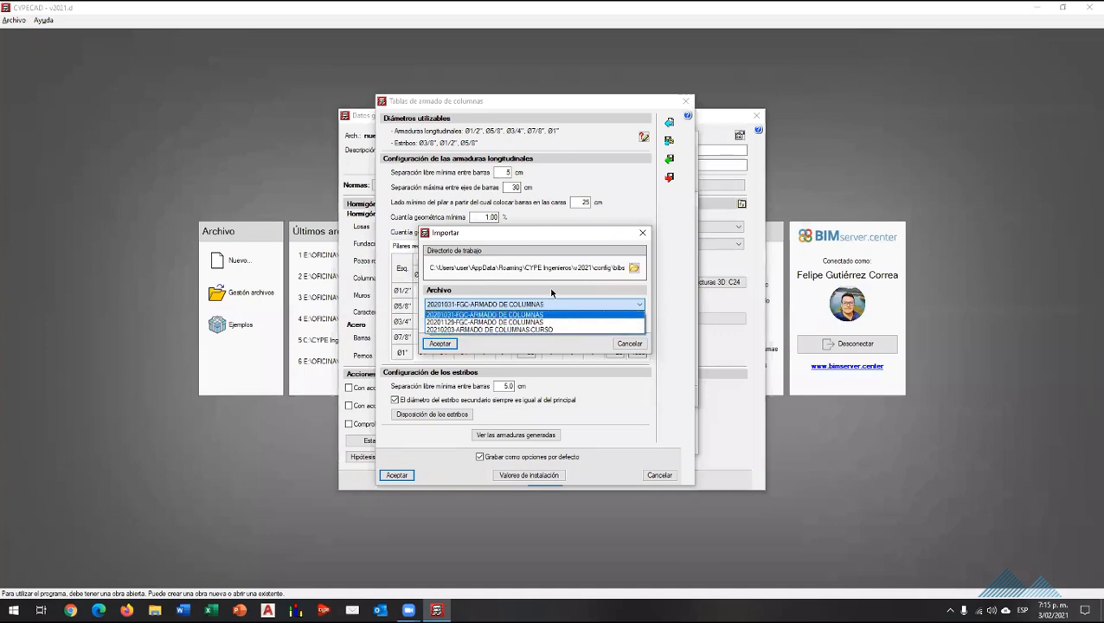
click(569, 304)
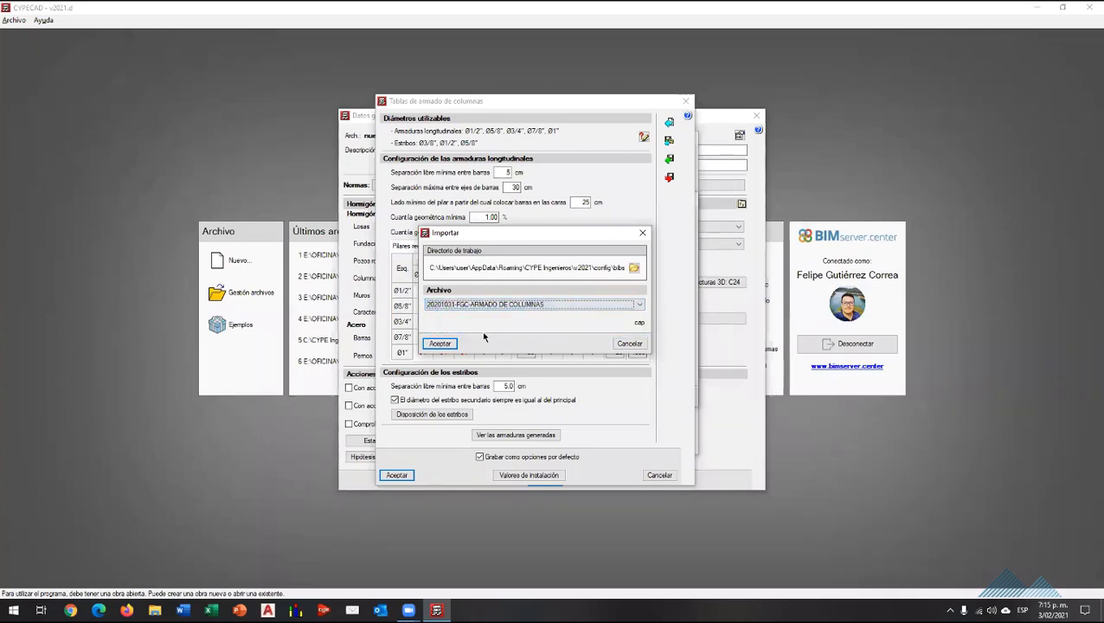
click(439, 343)
click(443, 317)
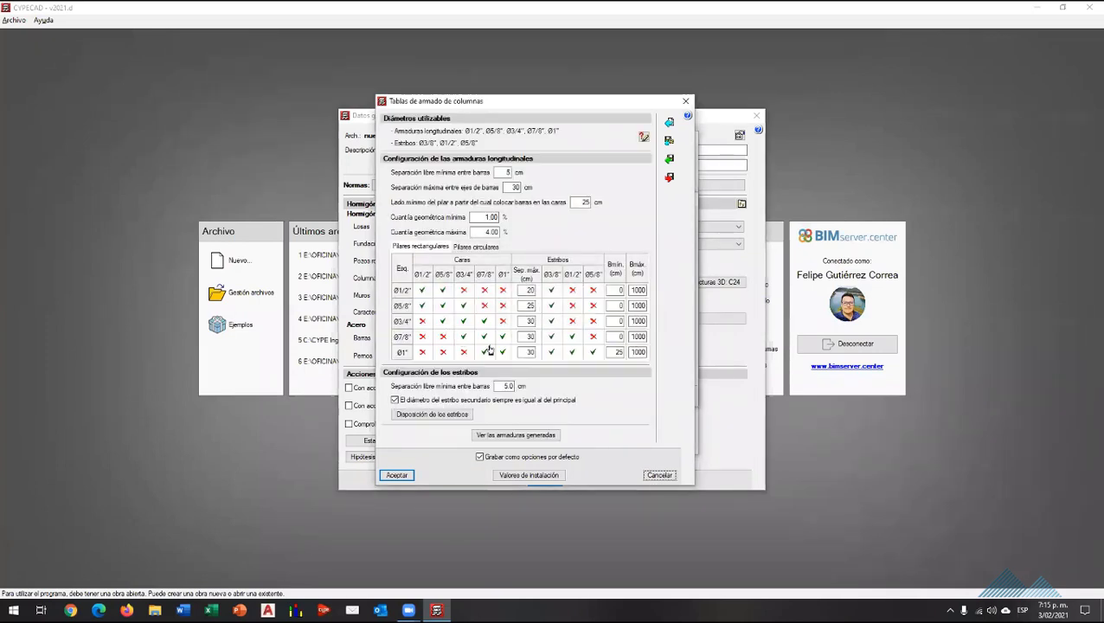
click(403, 474)
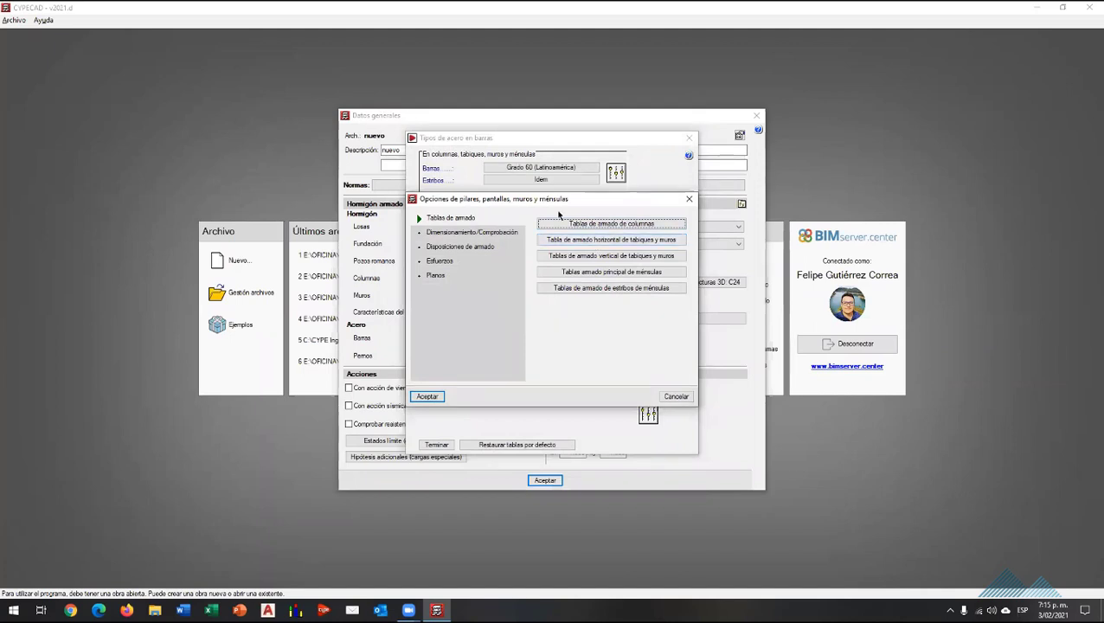
Open the horizontal wall reinforcement table and check its library and diameters used.
click(606, 240)
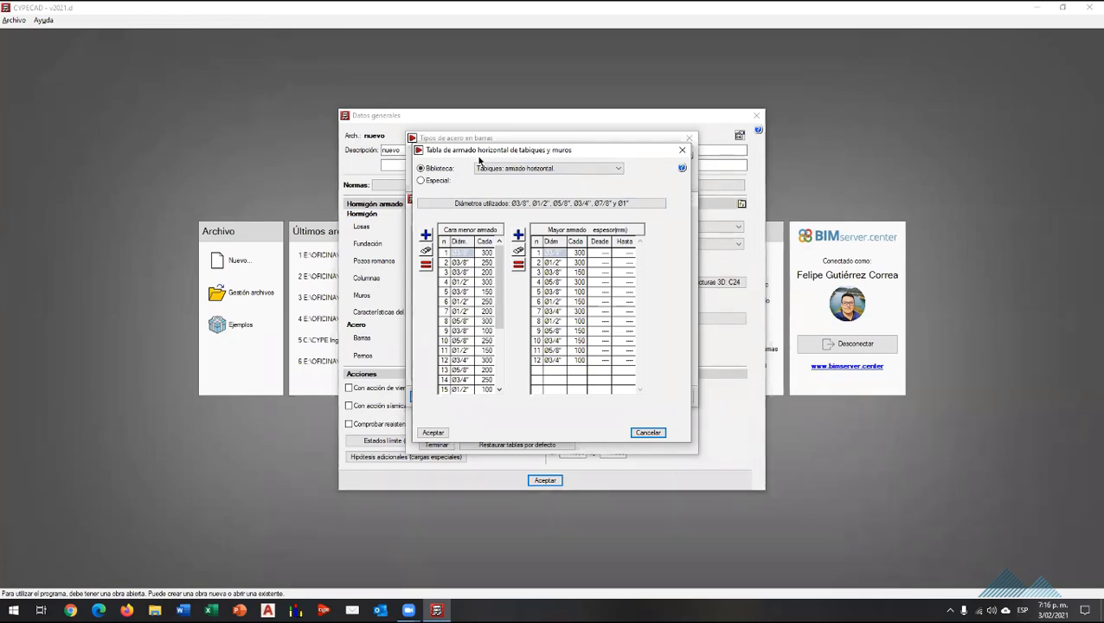
click(482, 168)
click(529, 188)
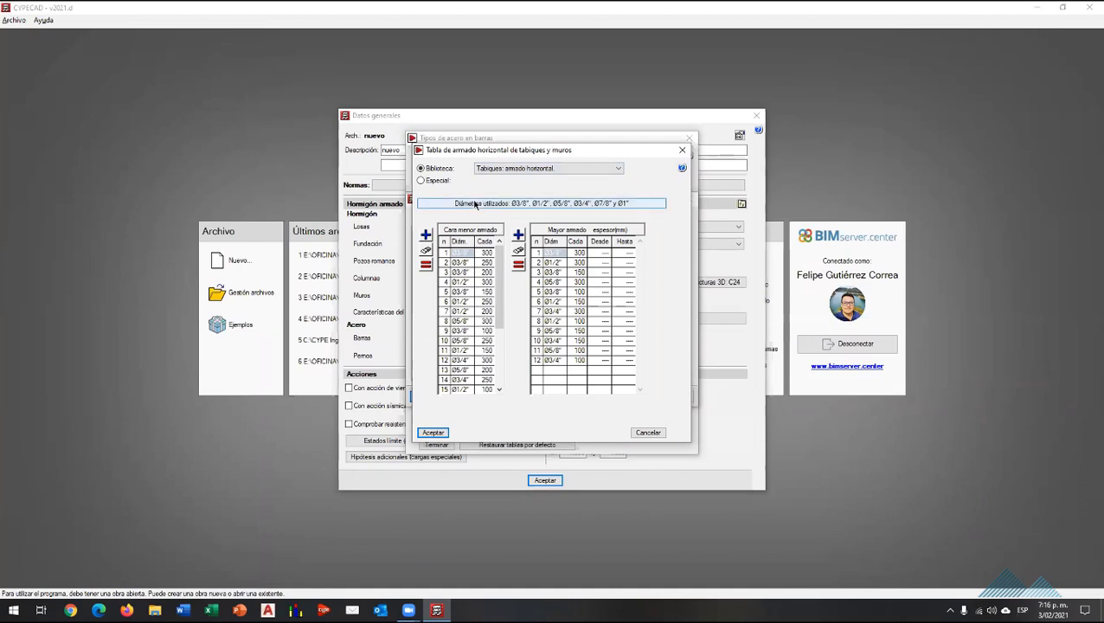
click(475, 204)
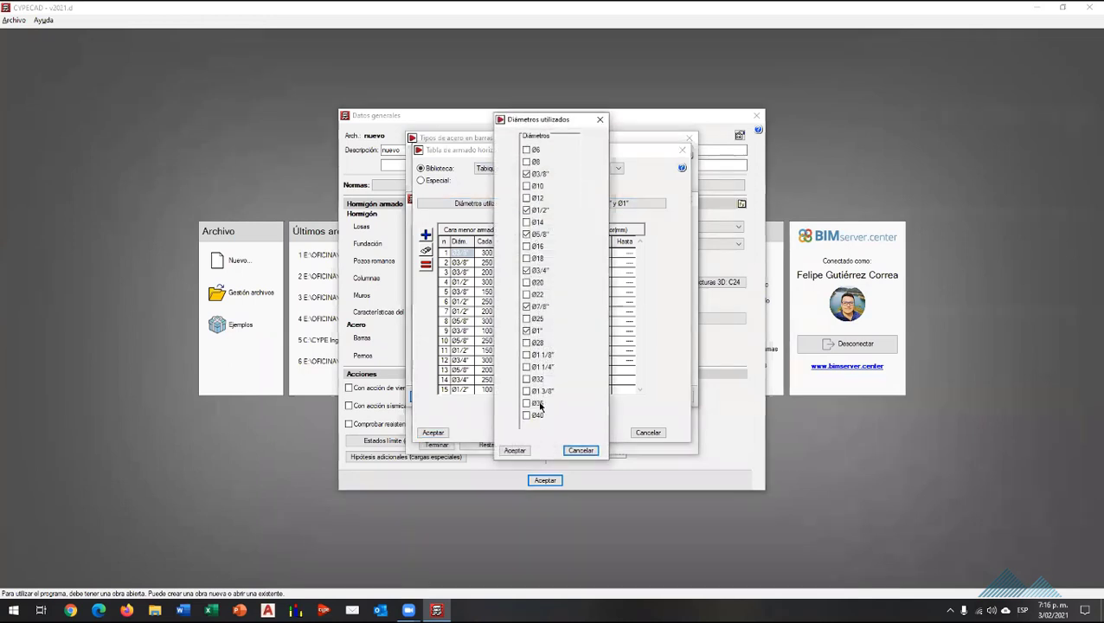
click(578, 450)
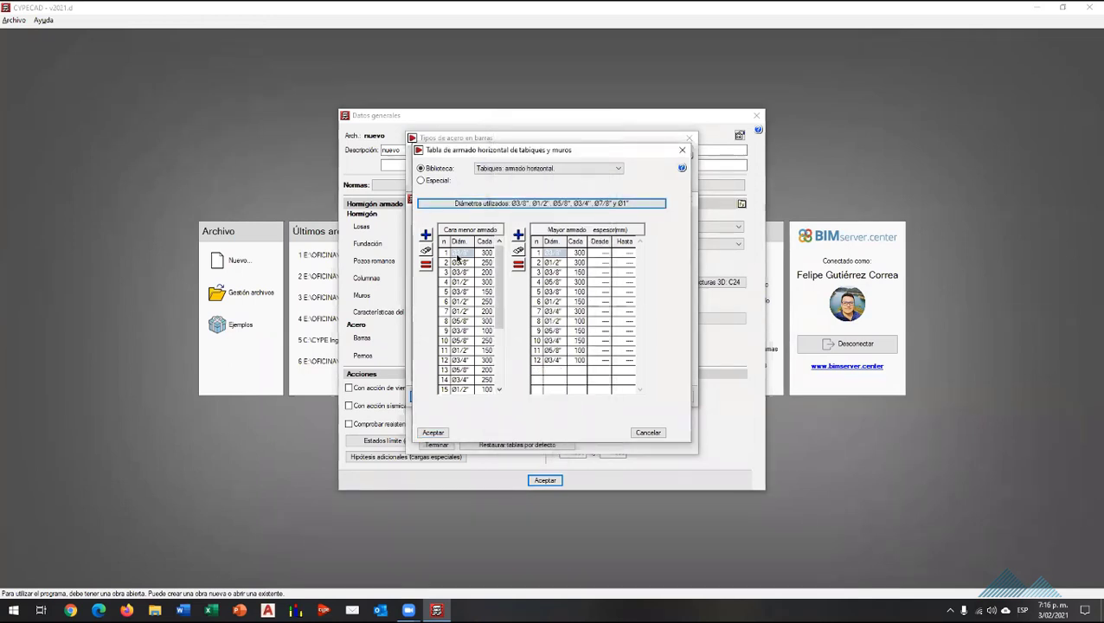
Inspect the stronger bar alternatives for rows 1 and 2 of the Cara menor armado table.
drag(496, 266, 500, 242)
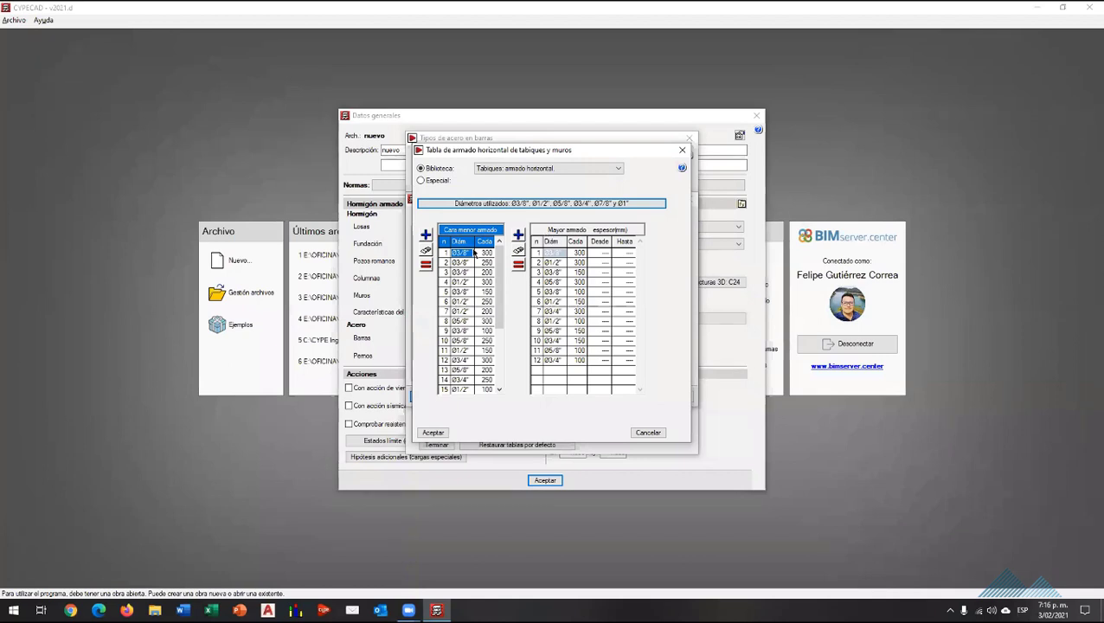
click(461, 264)
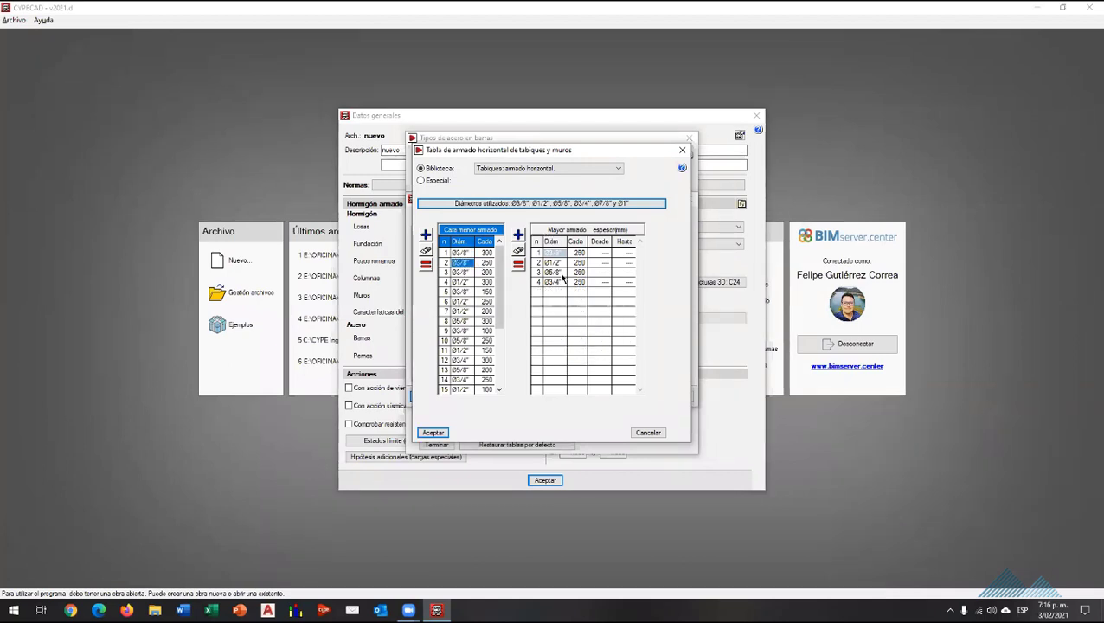
click(465, 254)
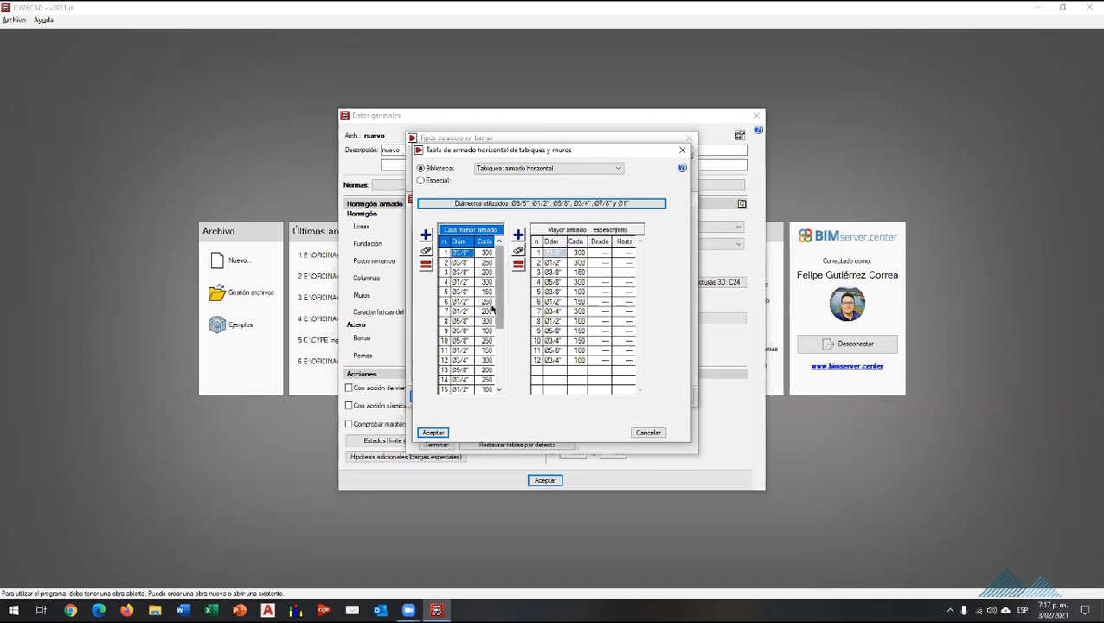
drag(498, 317, 499, 377)
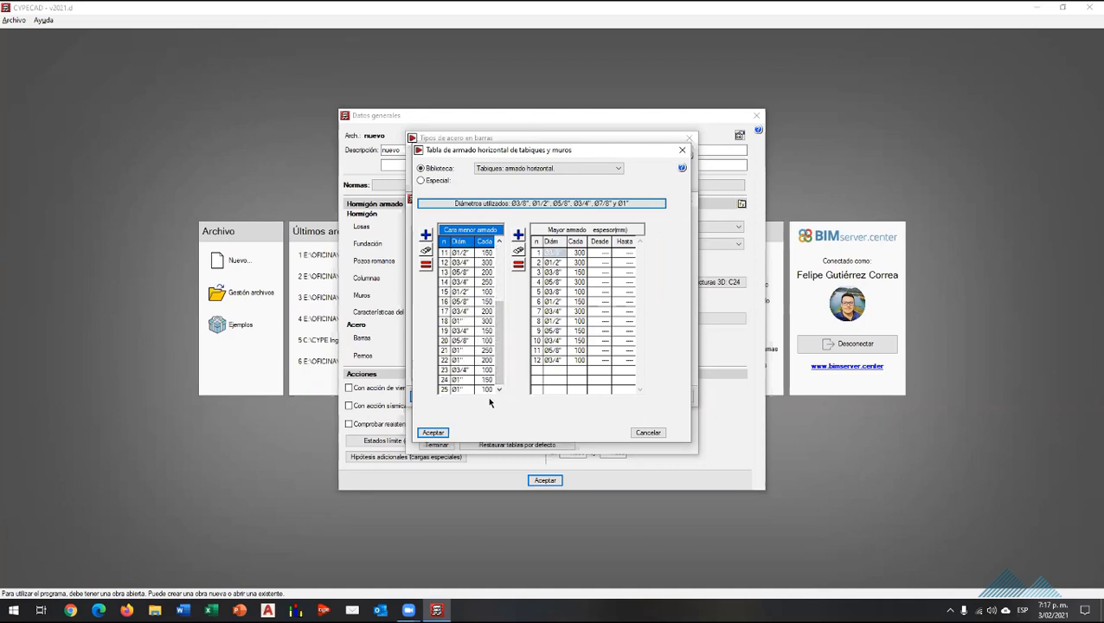
click(461, 370)
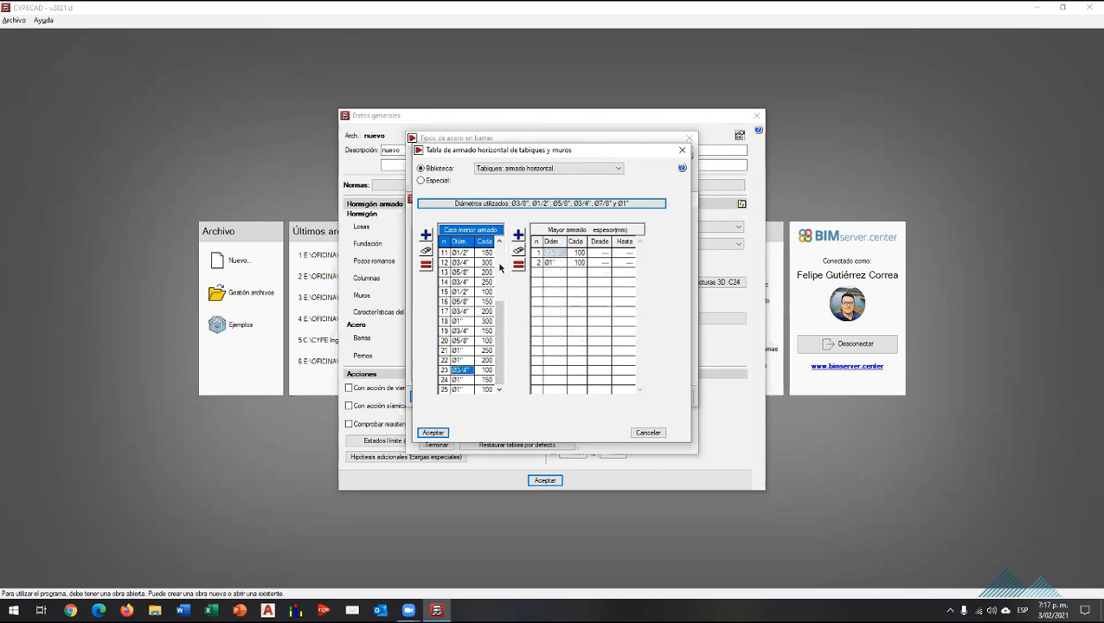
click(462, 262)
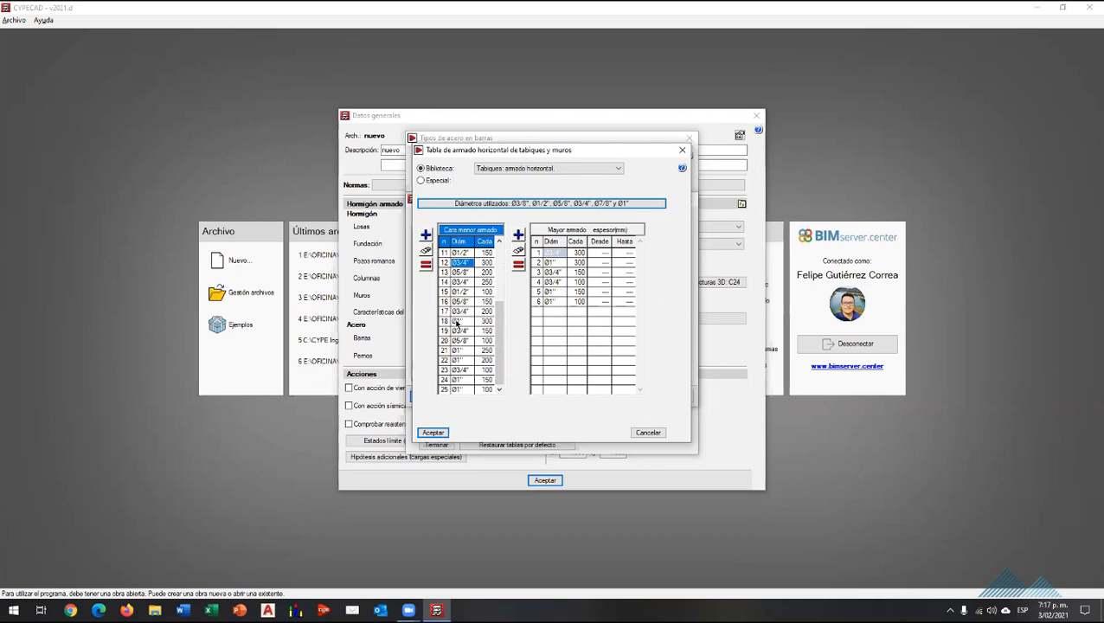
click(462, 313)
click(469, 341)
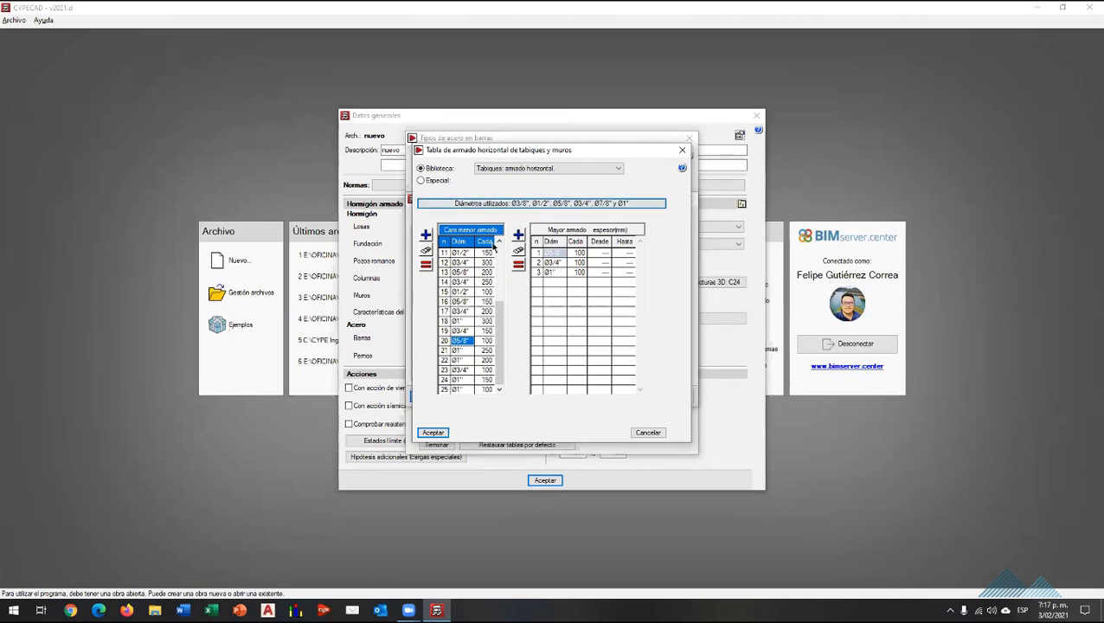
click(462, 321)
click(460, 292)
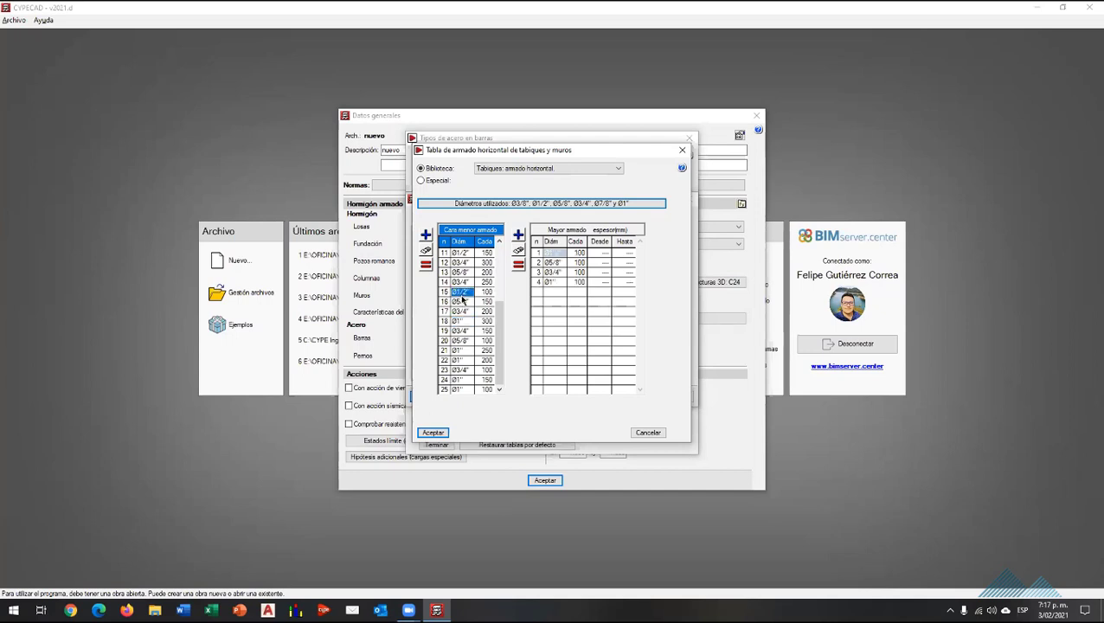
click(463, 274)
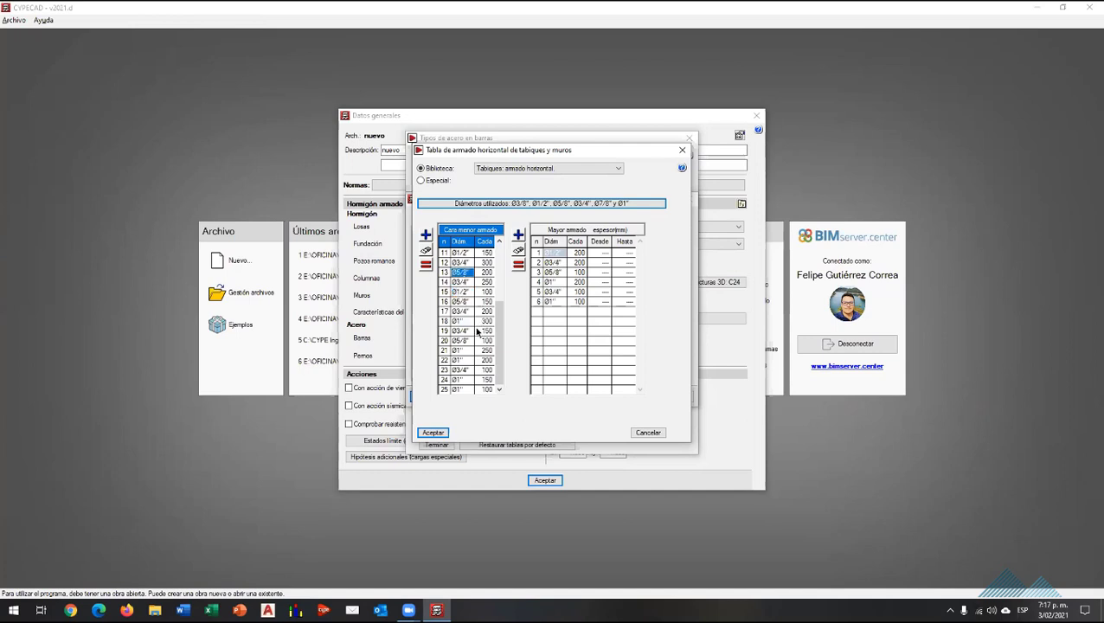
click(481, 331)
click(467, 350)
click(467, 342)
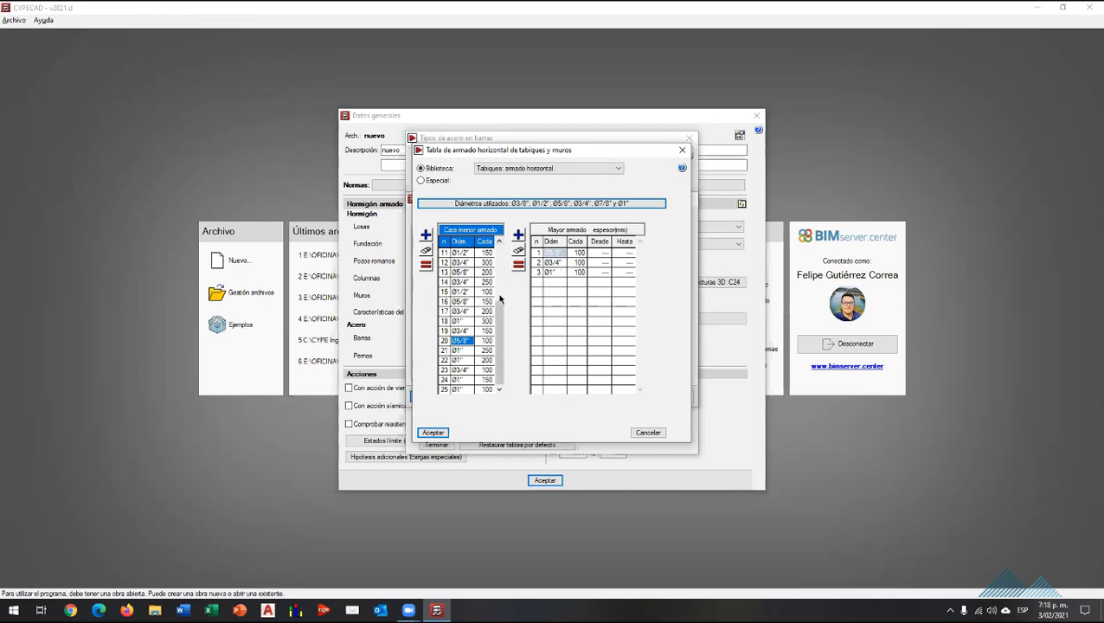
Switch the horizontal wall table to Especial, renamed '20210203-ARMADO HORIZONTAL DE MUROS-CURSO'.
click(460, 271)
click(562, 168)
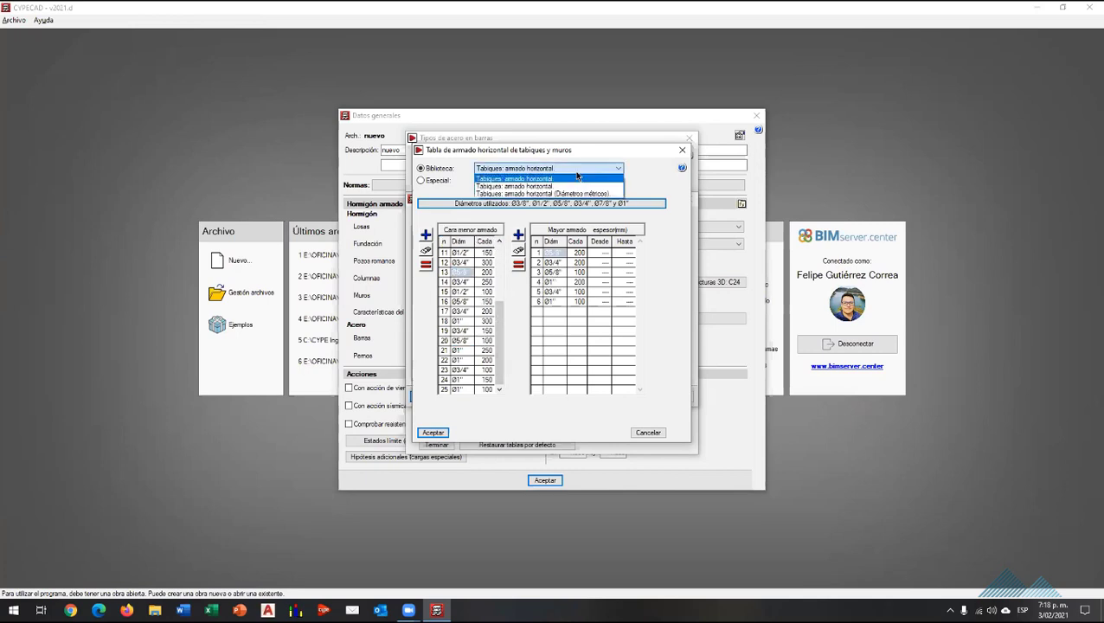
click(571, 174)
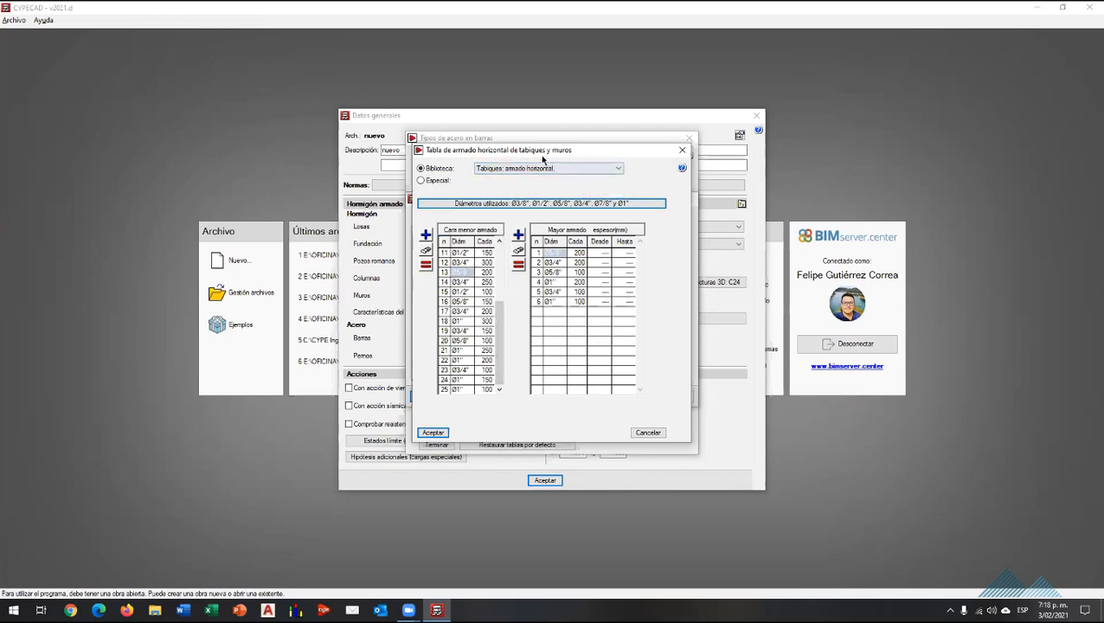
click(439, 181)
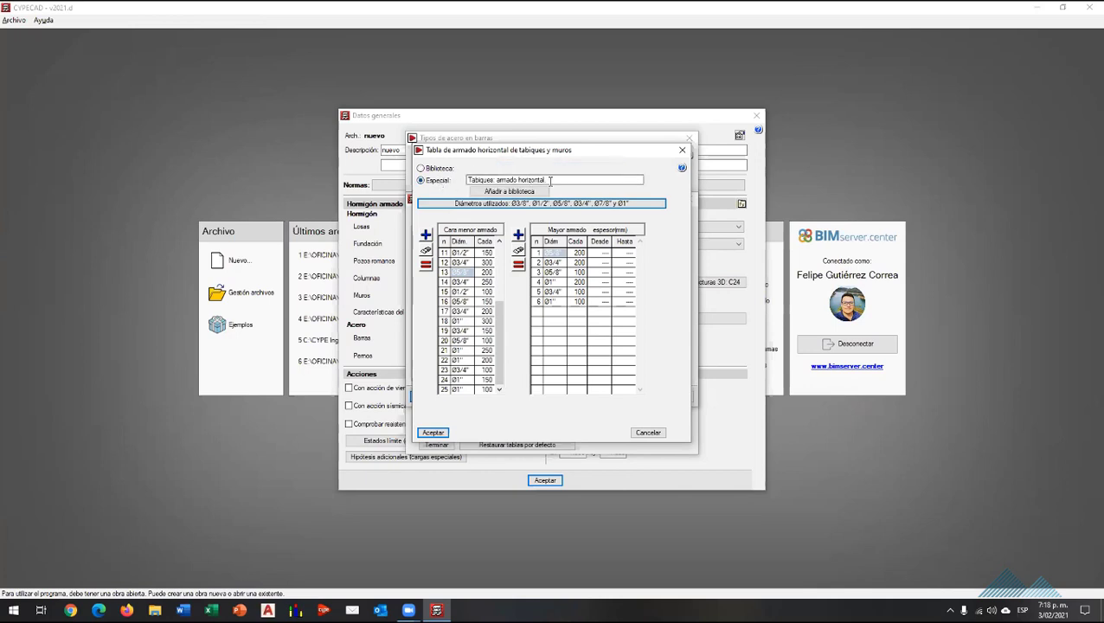
click(428, 181)
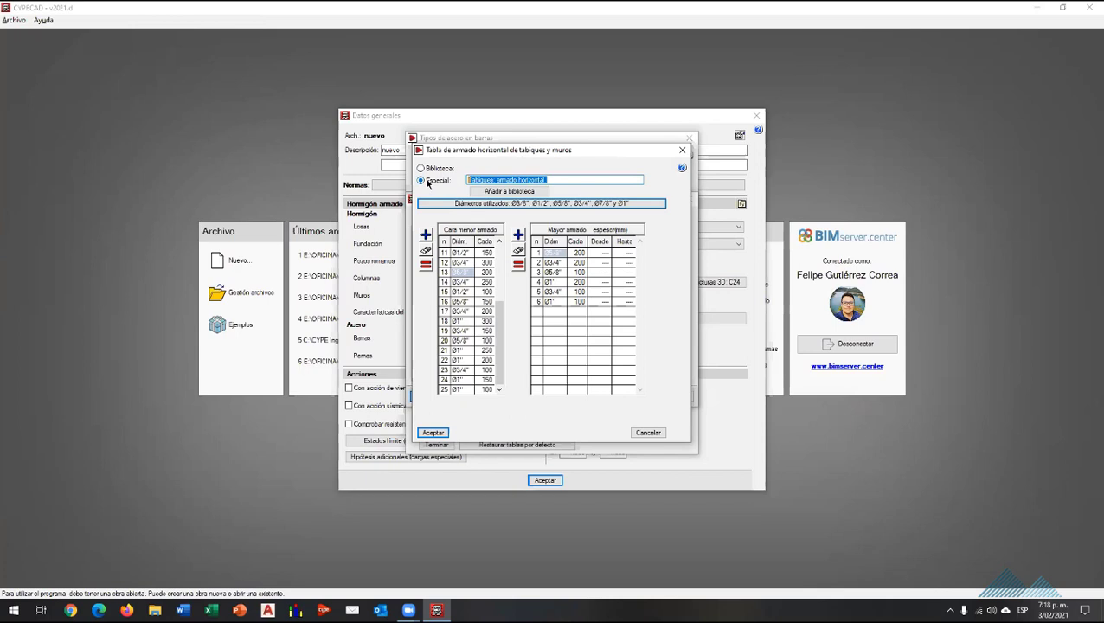
text(2021)
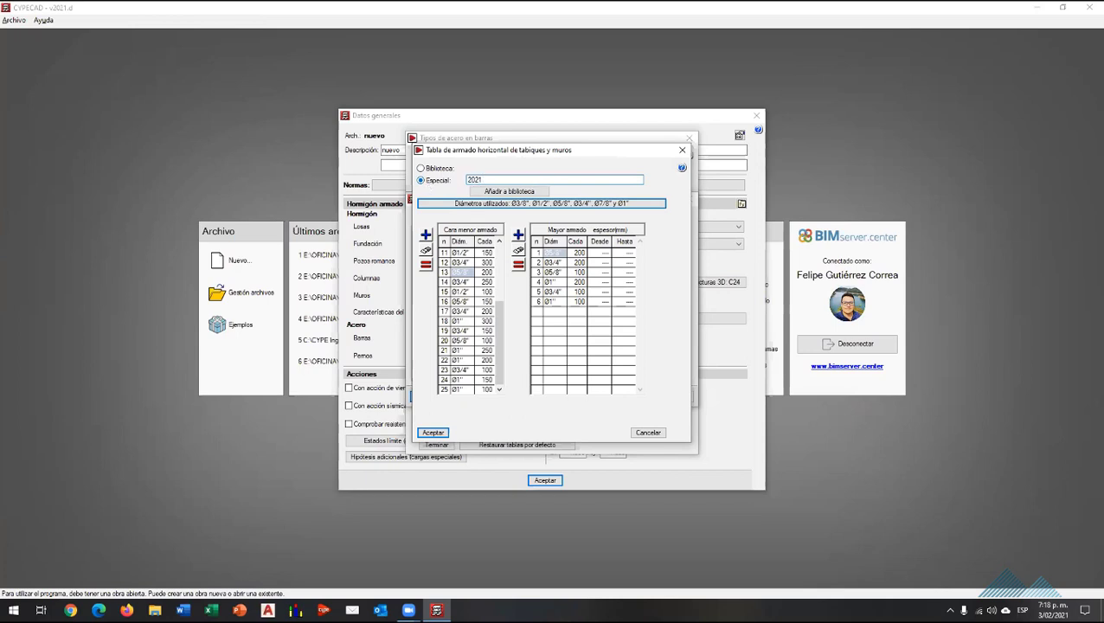
text(0203-A)
text(RMA)
text(DO DE)
key(BackSpace)
key(BackSpace)
key(BackSpace)
text(ORIZ)
text(ONTAL DE )
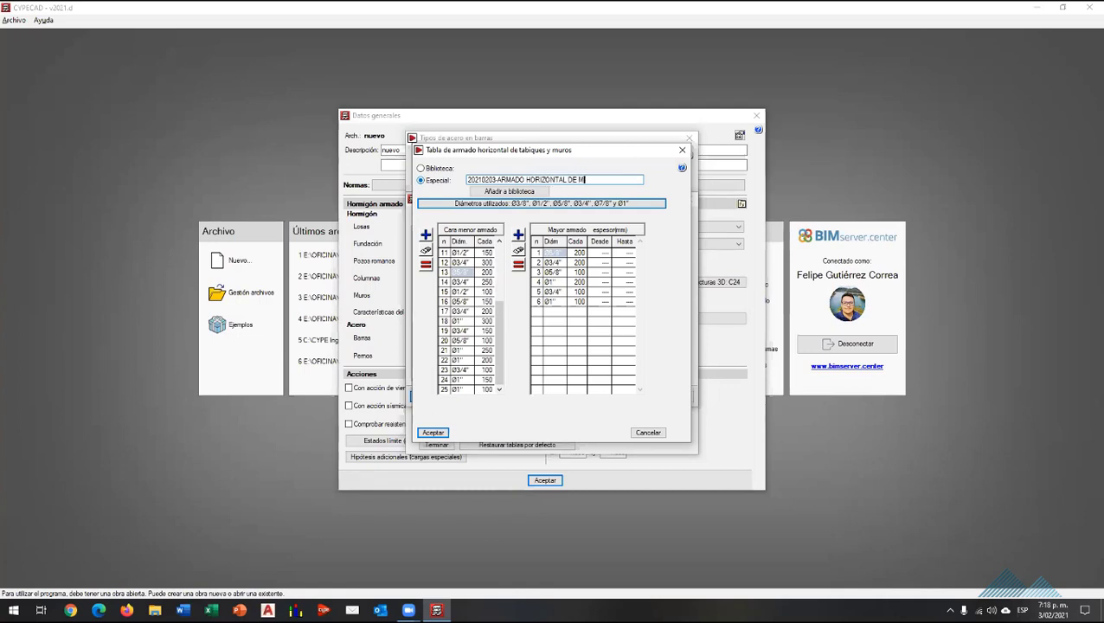
text(MUROS-)
text(CURSO)
Add the custom table to the library, compare tables, then reselect '20210203-ARMADO HORIZONTAL DE MUROS-CURSO'.
click(528, 191)
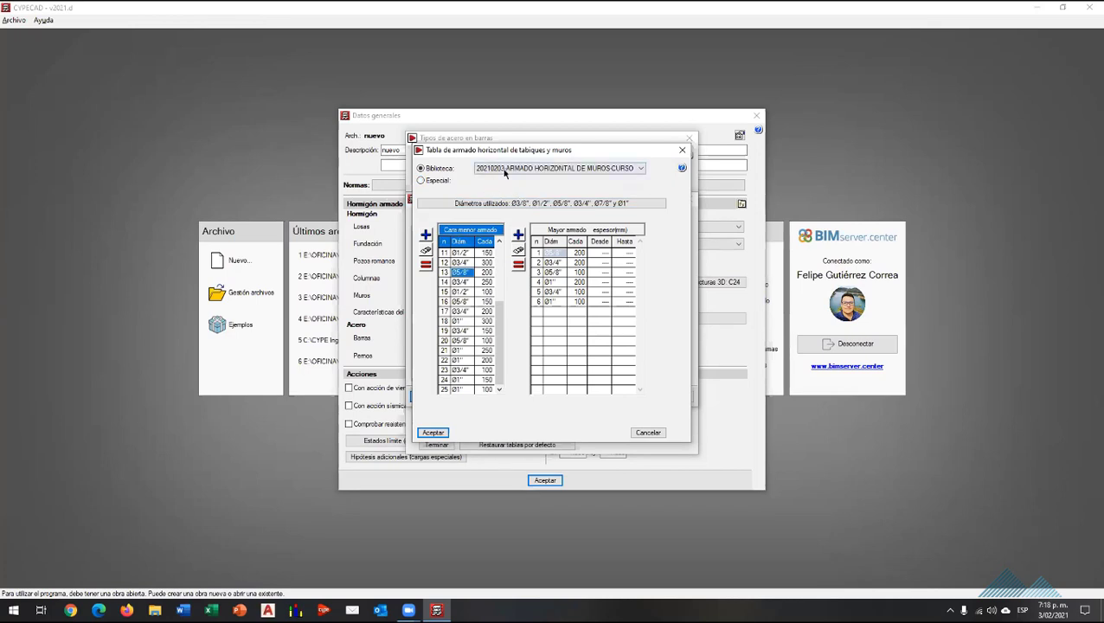
click(503, 171)
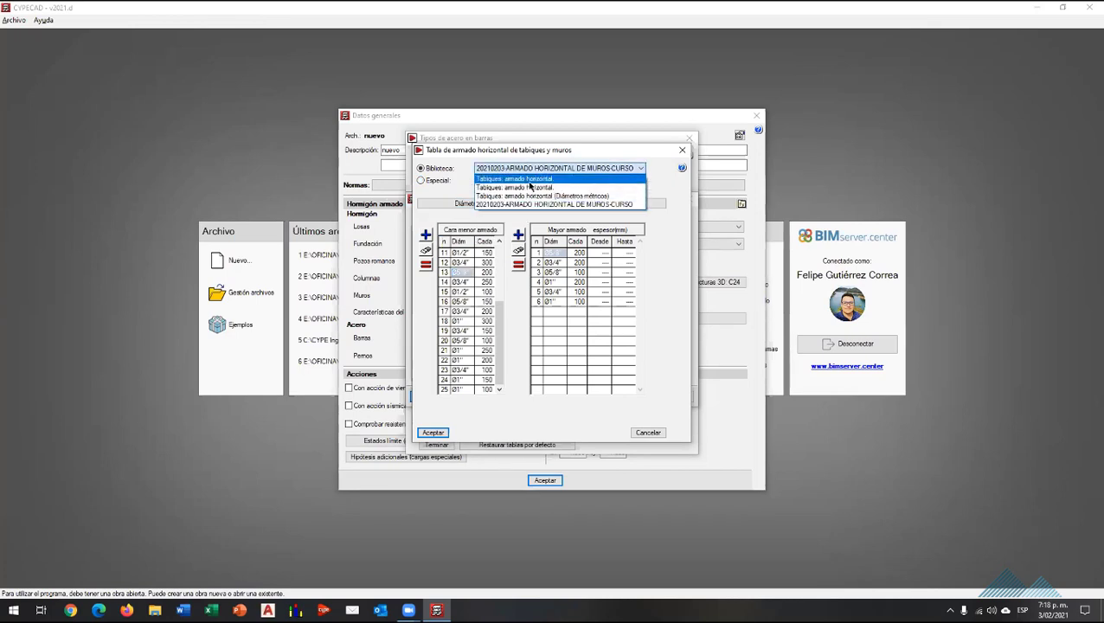
click(530, 180)
click(528, 169)
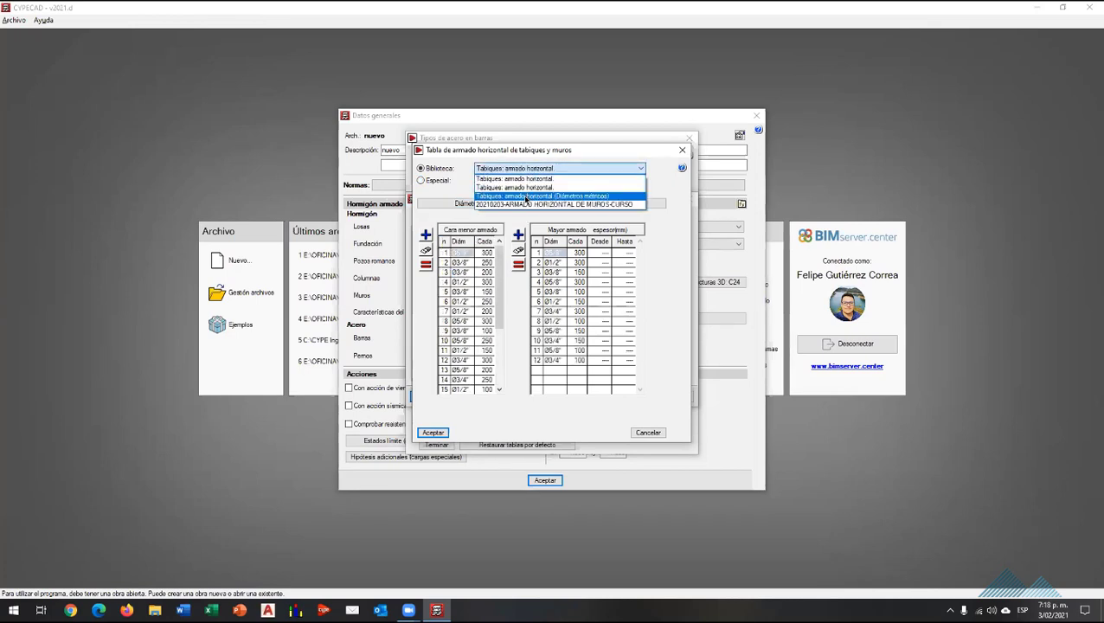
click(527, 198)
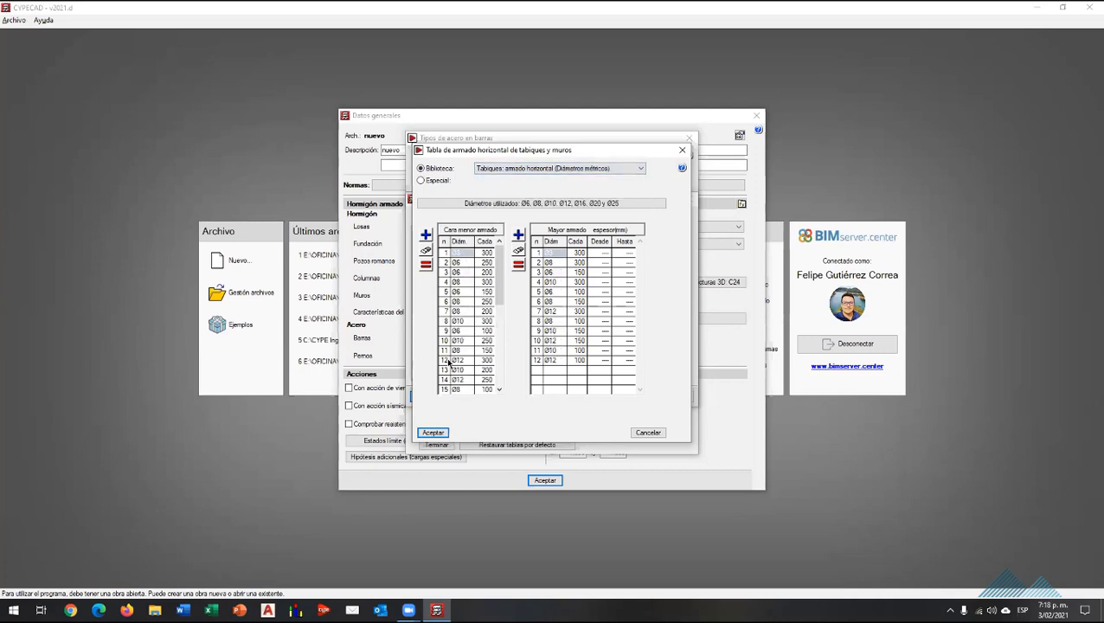
click(556, 168)
click(551, 205)
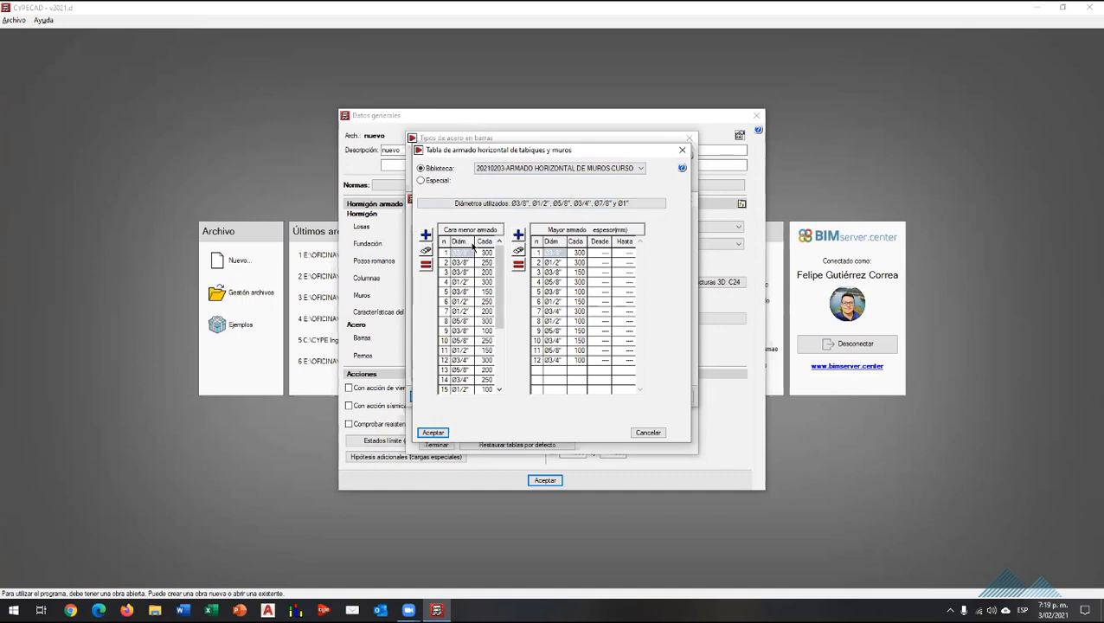
Inspect rows 5, 7 and 9 of the horizontal wall table, then accept it.
click(461, 292)
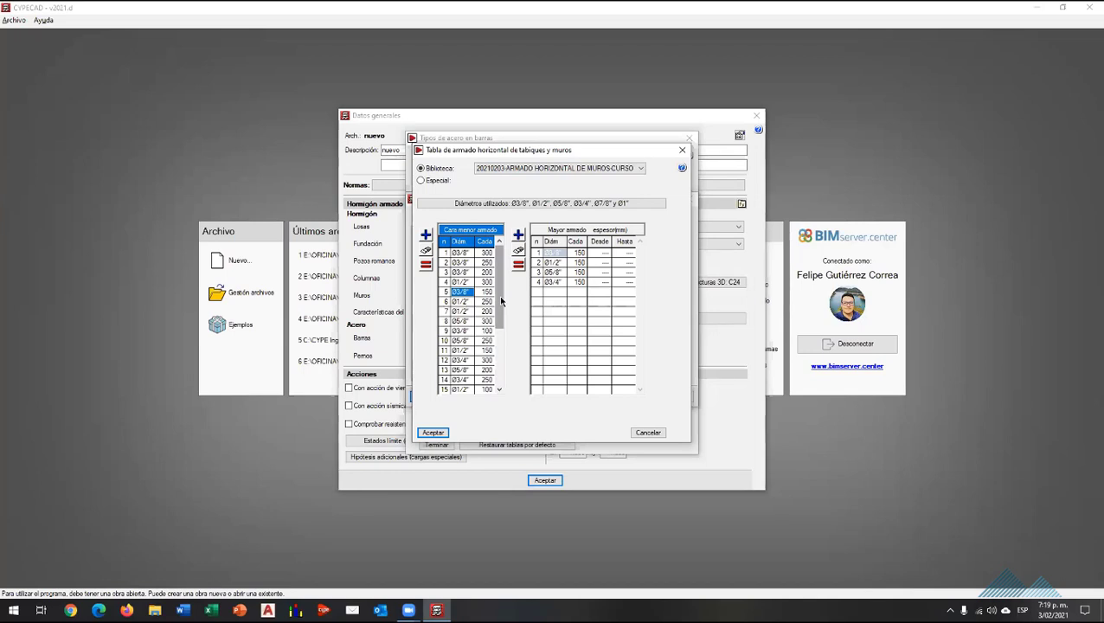
click(487, 311)
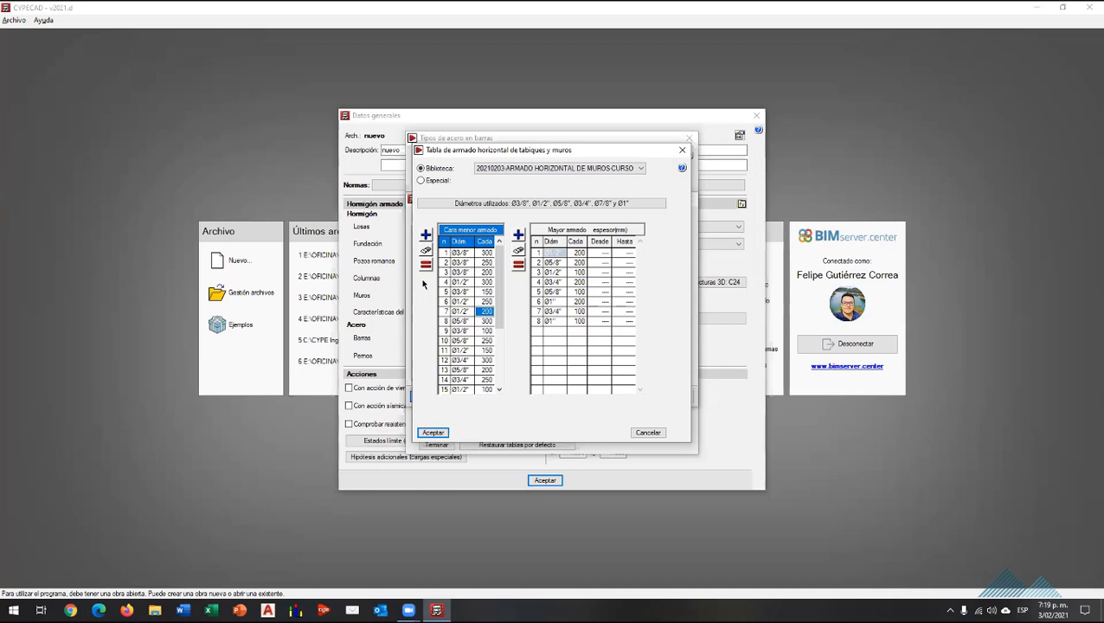
click(485, 330)
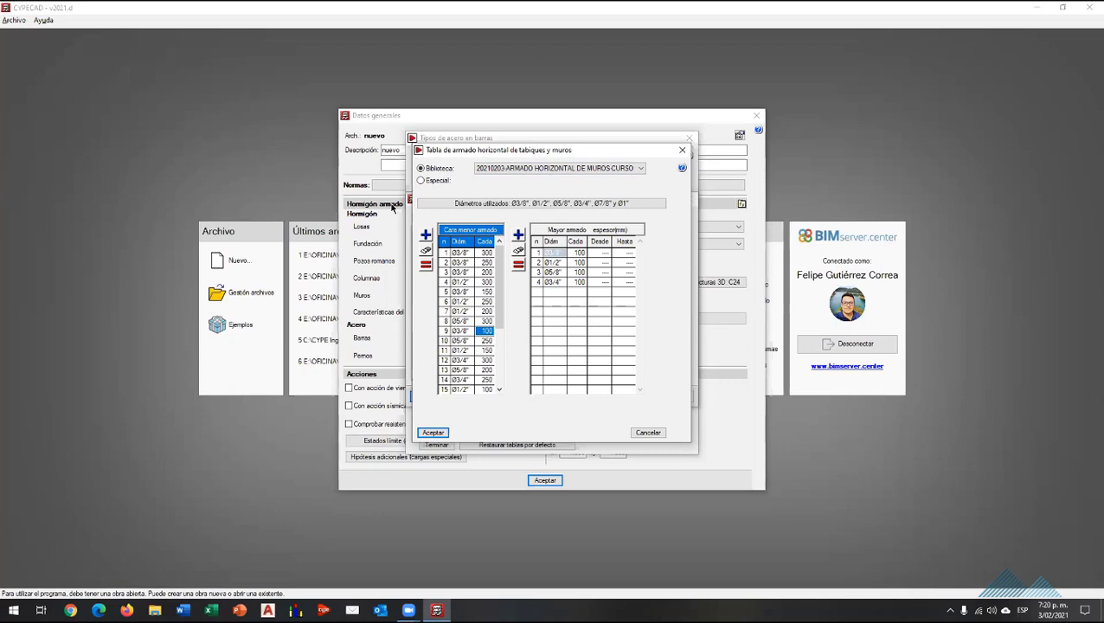
click(446, 435)
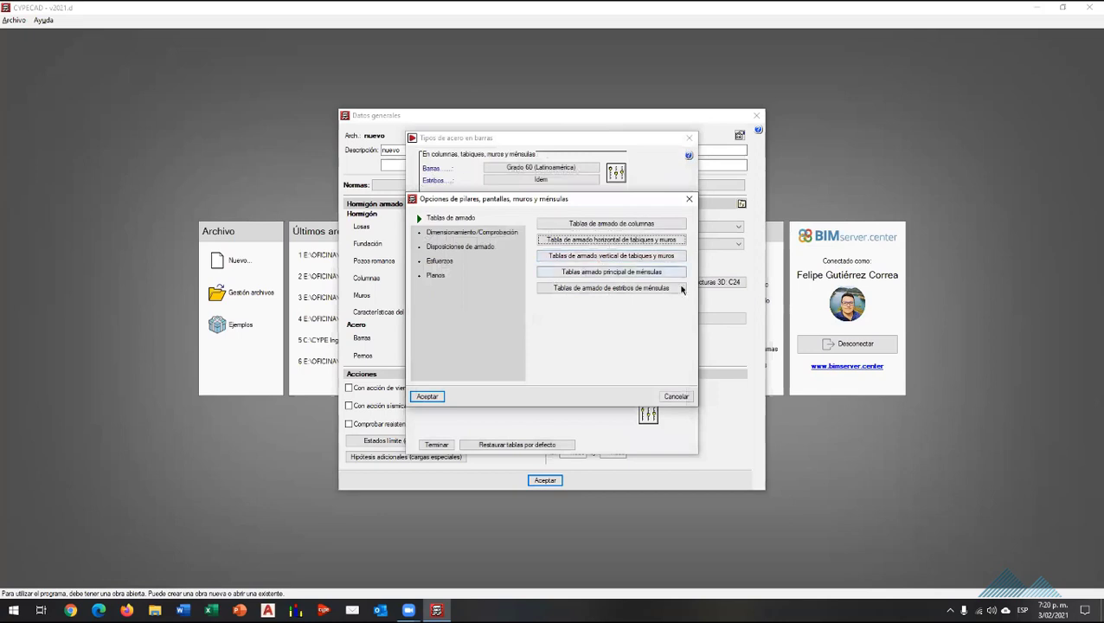
Open the vertical wall reinforcement table, keeping the 'Tabiques: armado vertical' library.
click(680, 289)
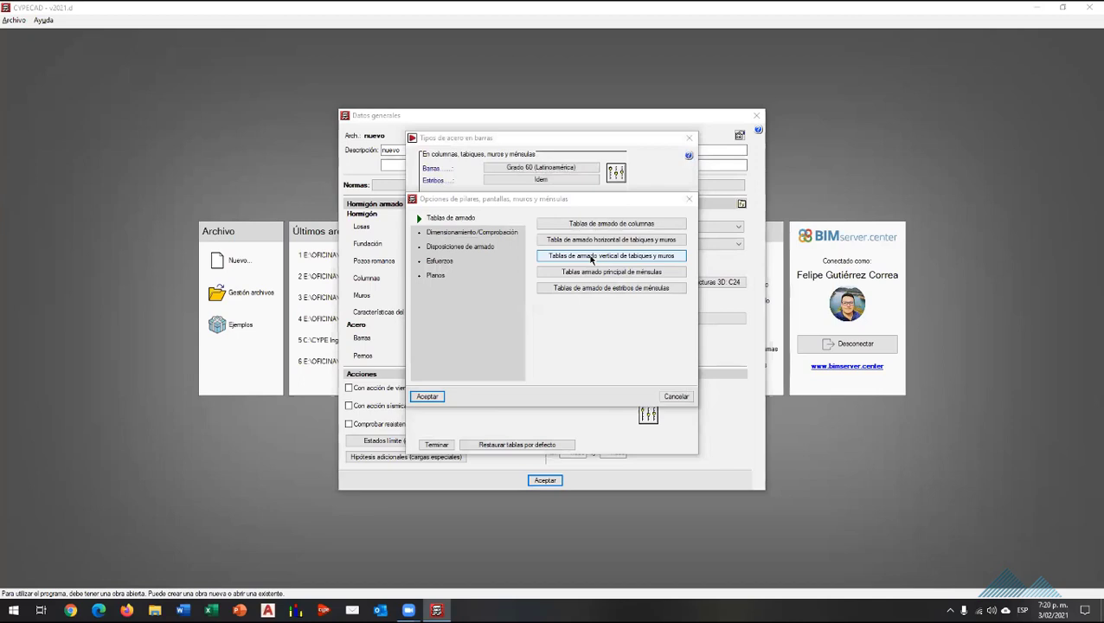
click(592, 257)
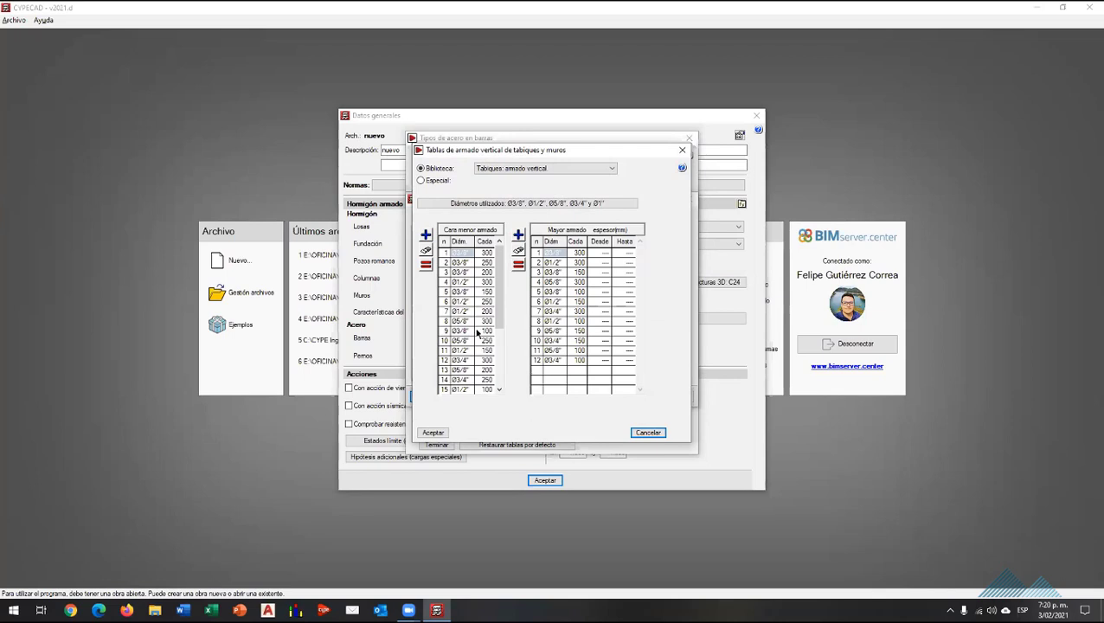
click(549, 169)
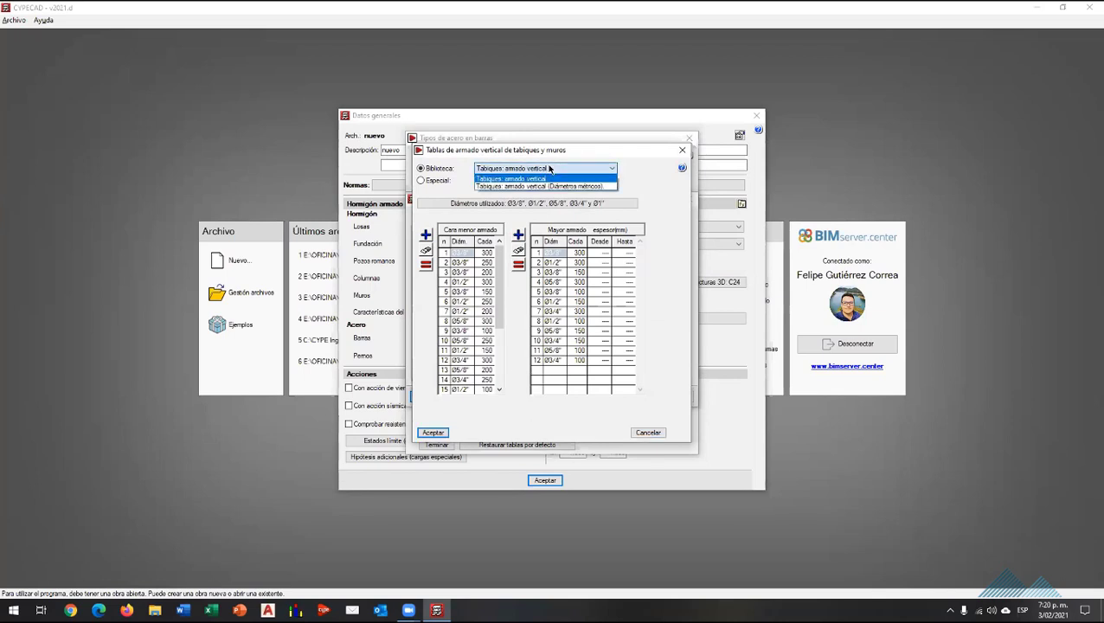
click(549, 169)
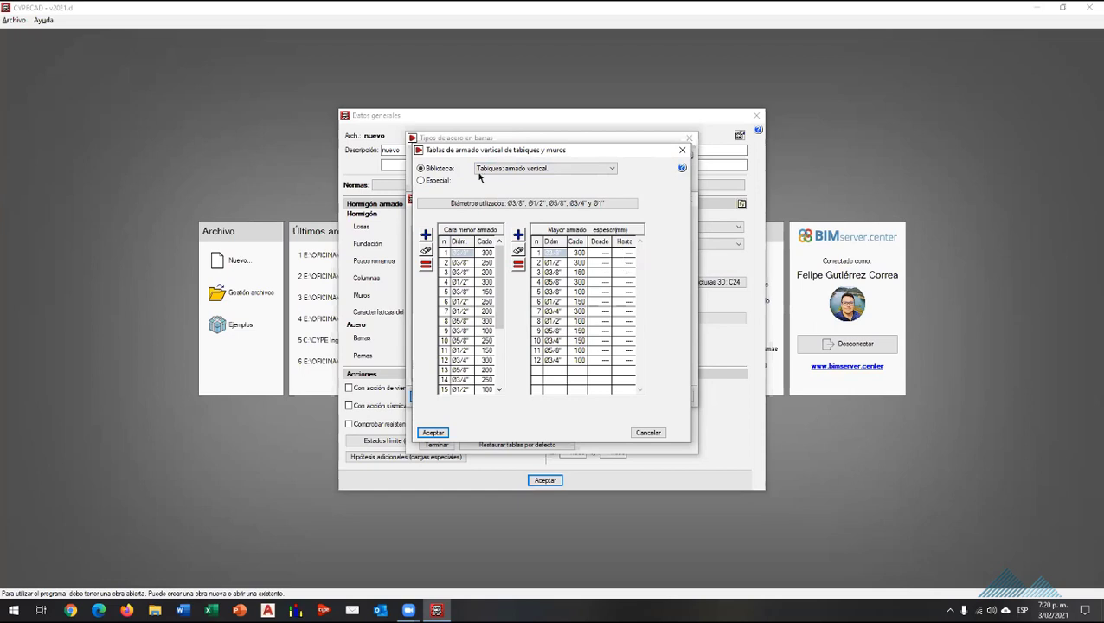
Make the vertical wall table Especial and name it '20210203-ARMADO HORIZONTAL DE MUROS-CURSO'.
click(444, 180)
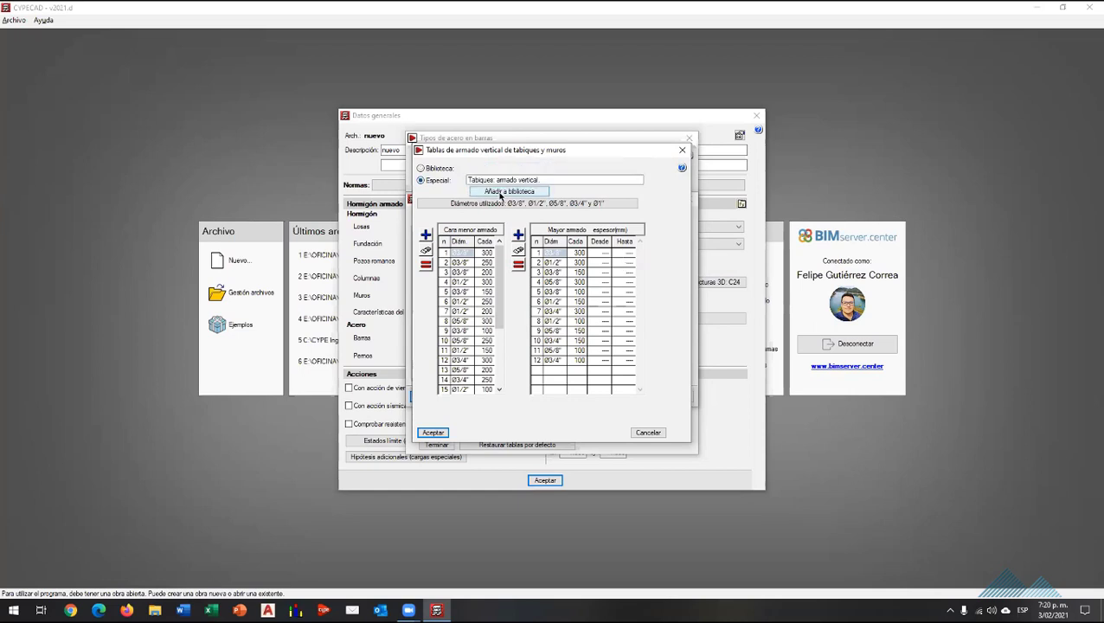
click(500, 194)
key(Return)
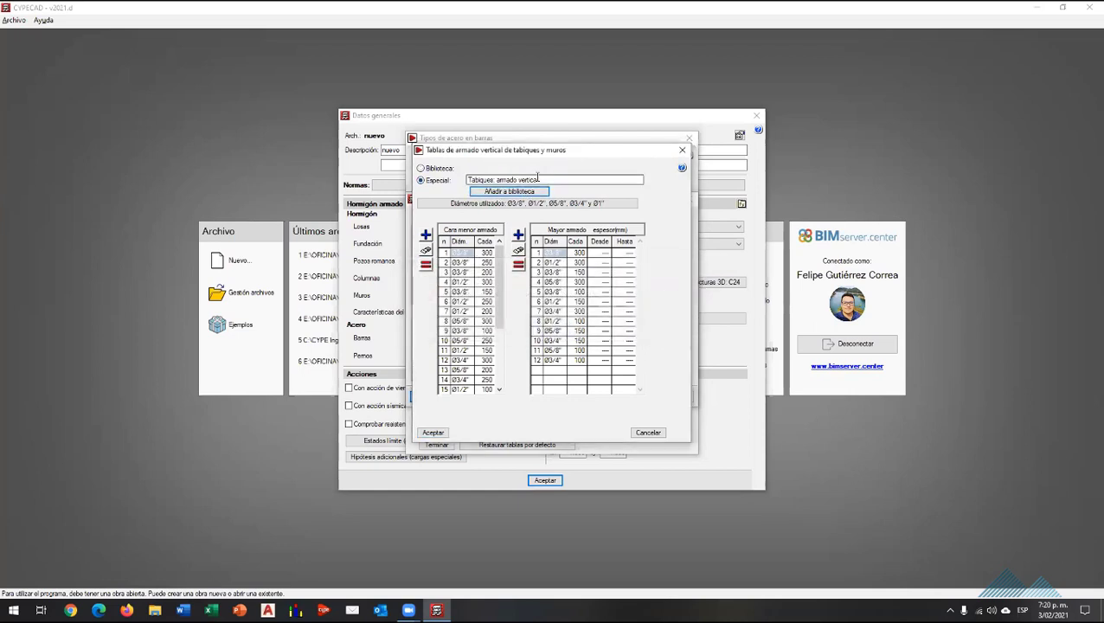
drag(538, 179, 448, 177)
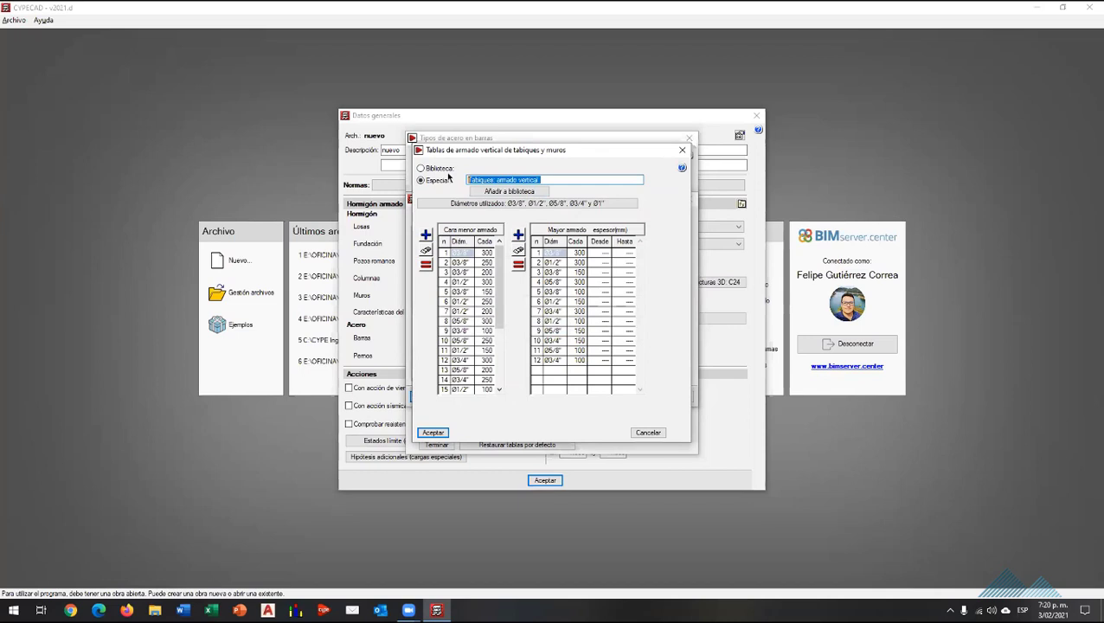
text(2021)
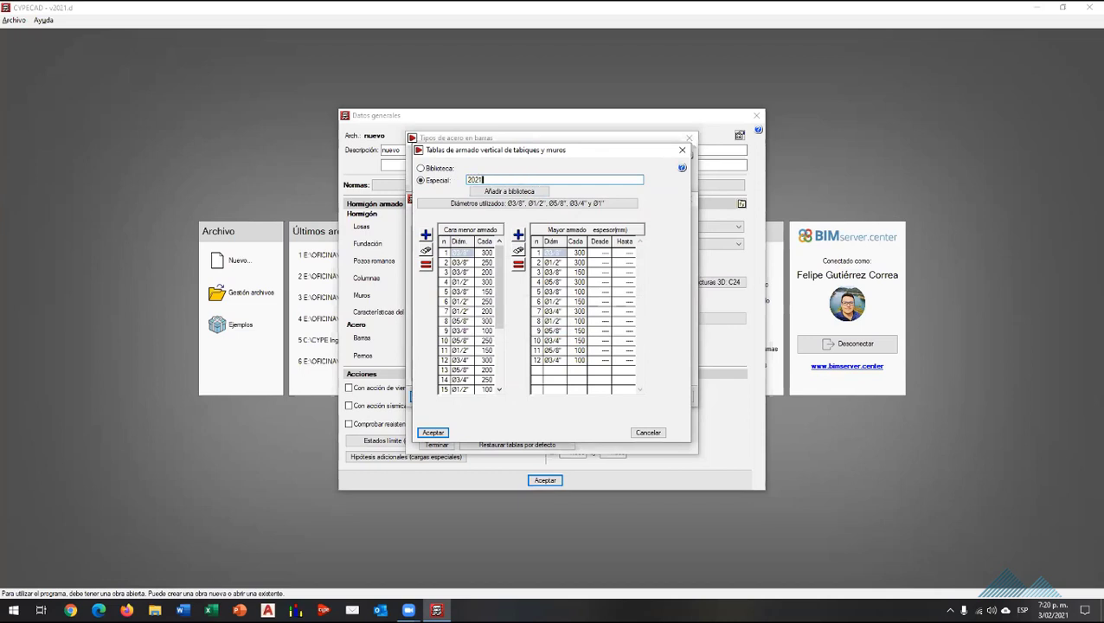
text(0203-)
text(ARMADO)
text( HORIZON)
key(BackSpace)
key(BackSpace)
key(BackSpace)
text(RIZONT)
text(AKL)
key(BackSpace)
key(BackSpace)
key(BackSpace)
key(BackSpace)
text(AL DE MUROS)
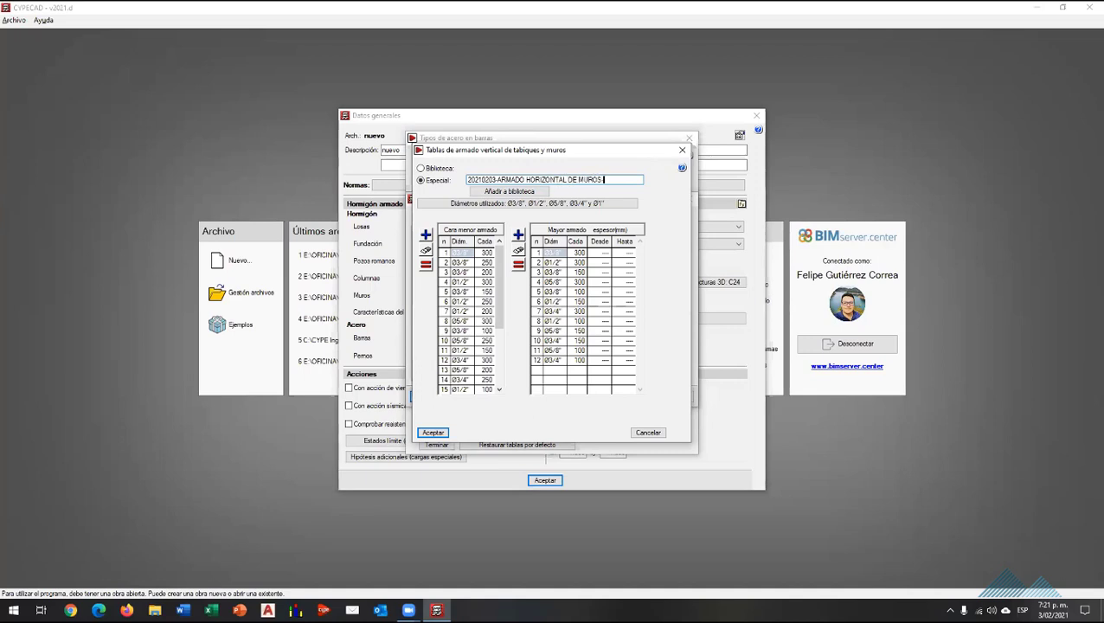
key(BackSpace)
text(-CU)
text(RSO)
Add the named vertical table to the library, keep Especial selected, and accept.
click(544, 191)
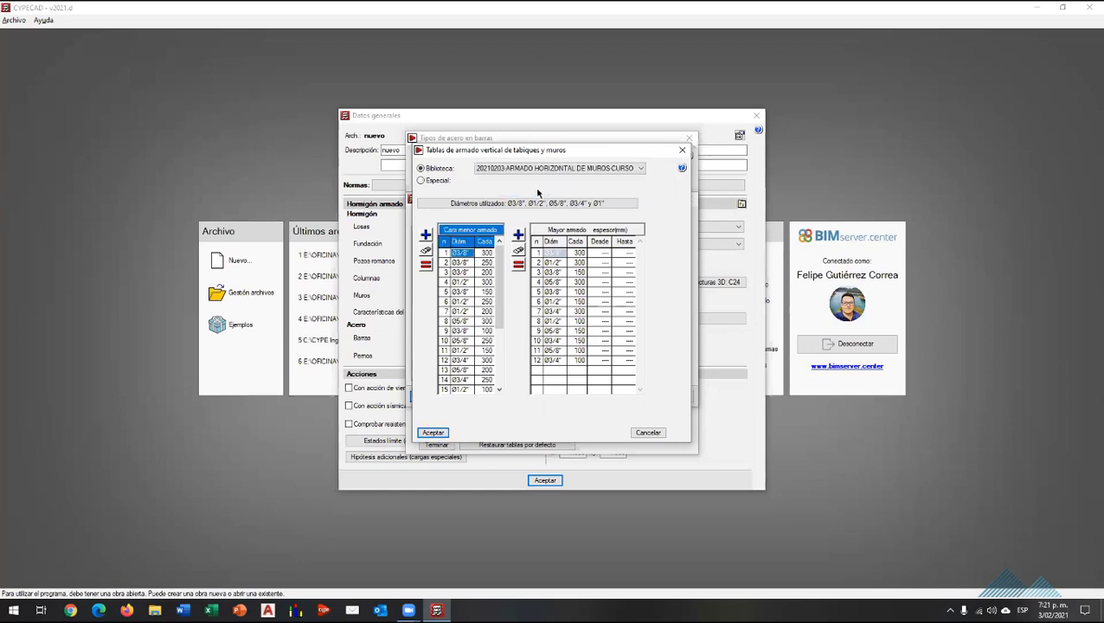
click(540, 171)
click(540, 172)
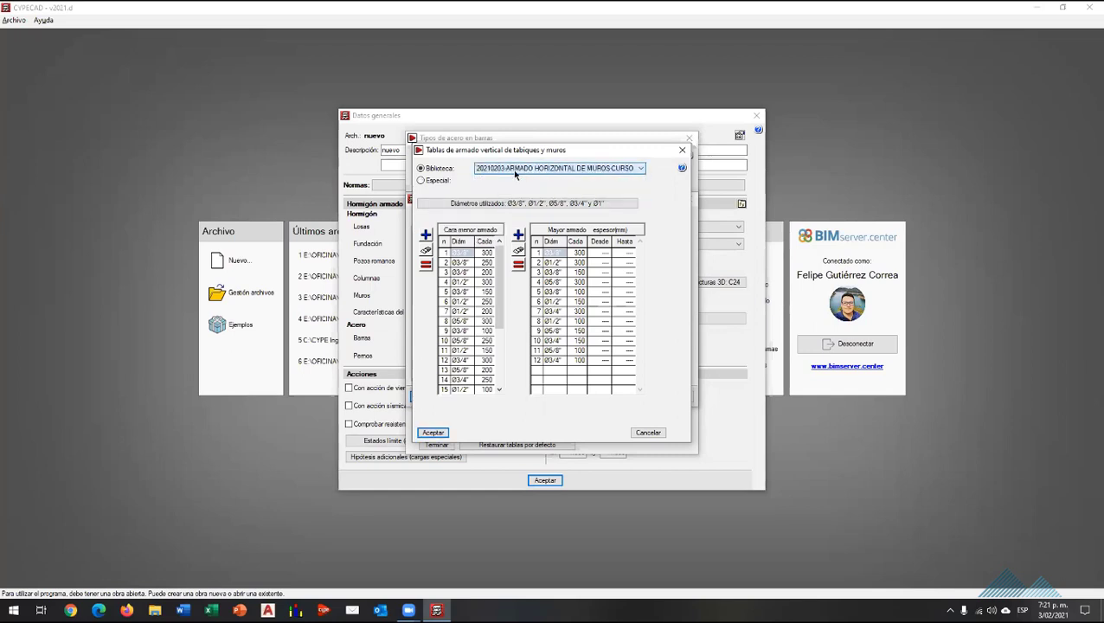
click(429, 182)
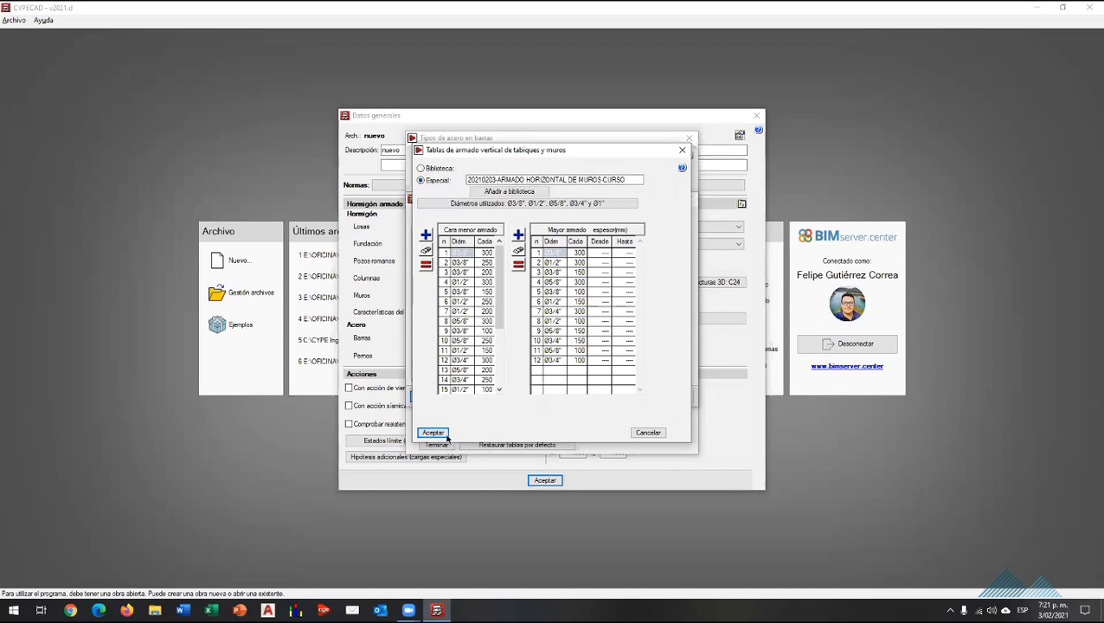
key(Return)
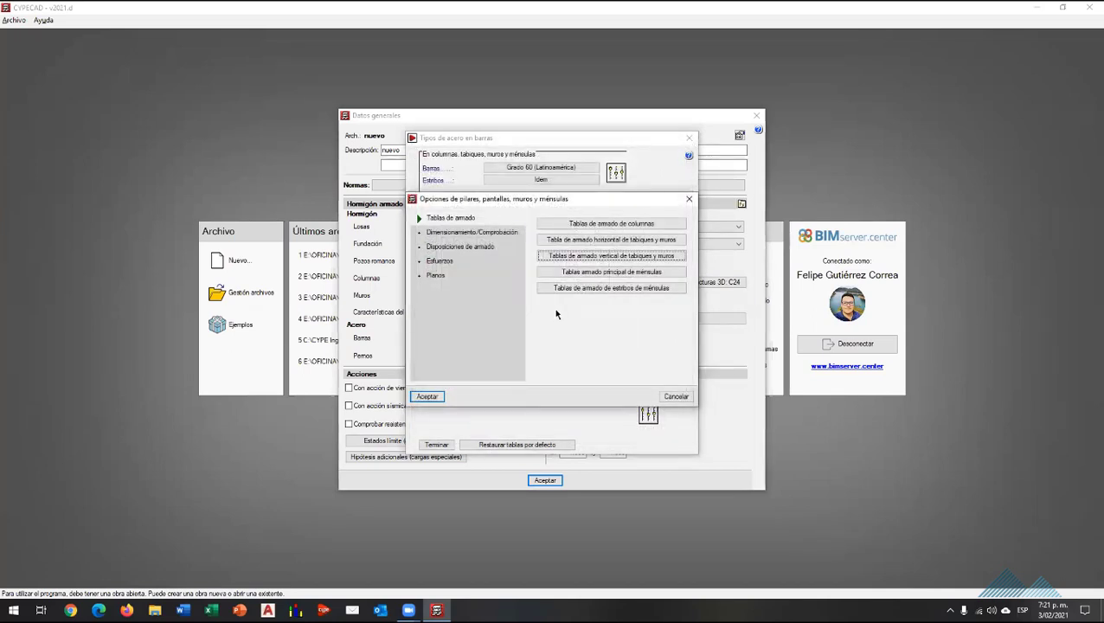
Set the corbel main reinforcement to Tabla especial and open it for editing.
click(611, 272)
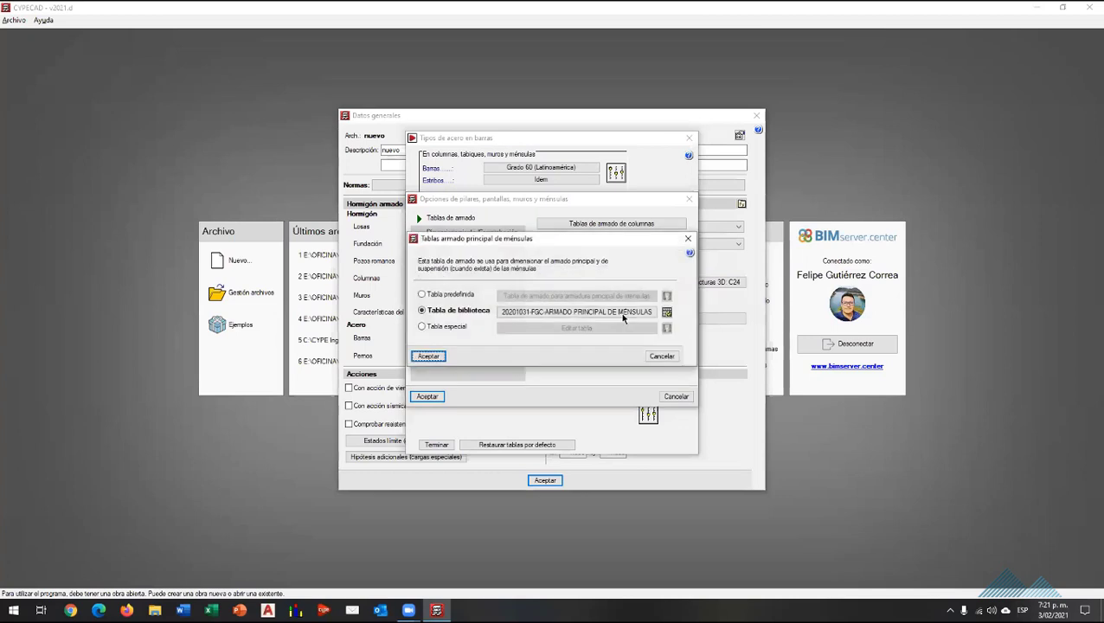
click(453, 327)
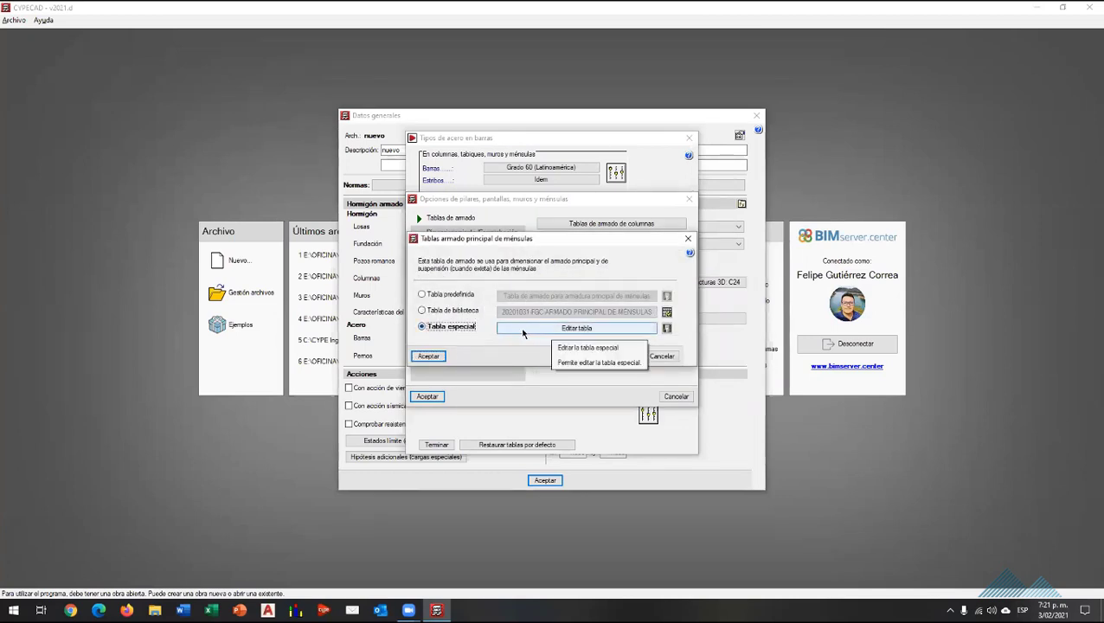
click(507, 331)
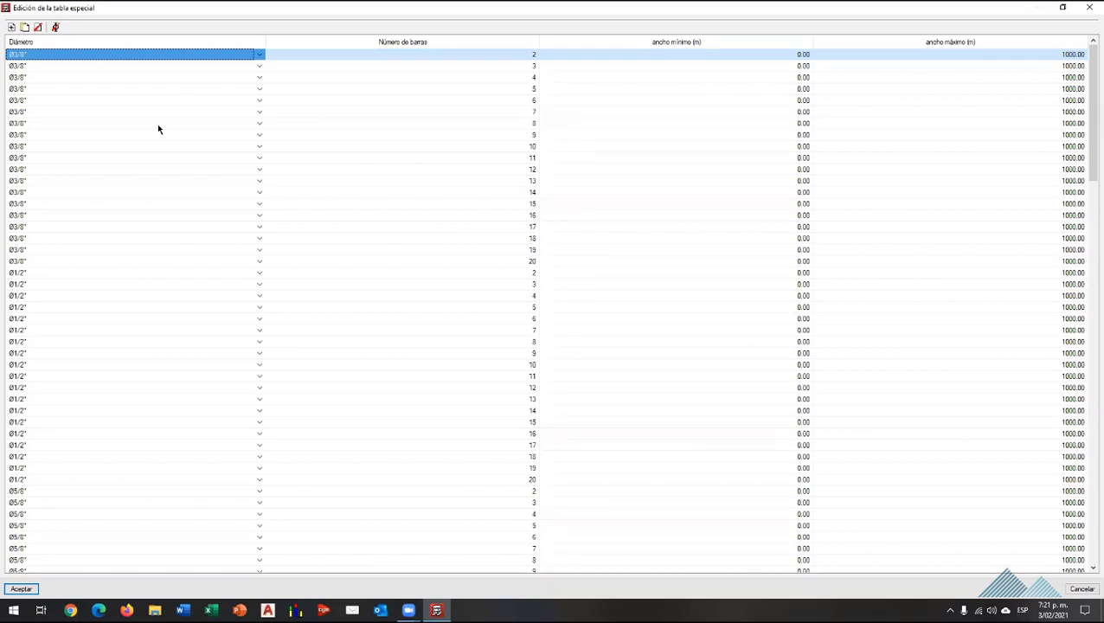
Browse the corbel special table rows, selecting the Ø3/8" row with 20 bars.
scroll(204, 289, down, 1)
scroll(180, 131, up, 1)
scroll(369, 341, down, 17)
scroll(369, 351, down, 11)
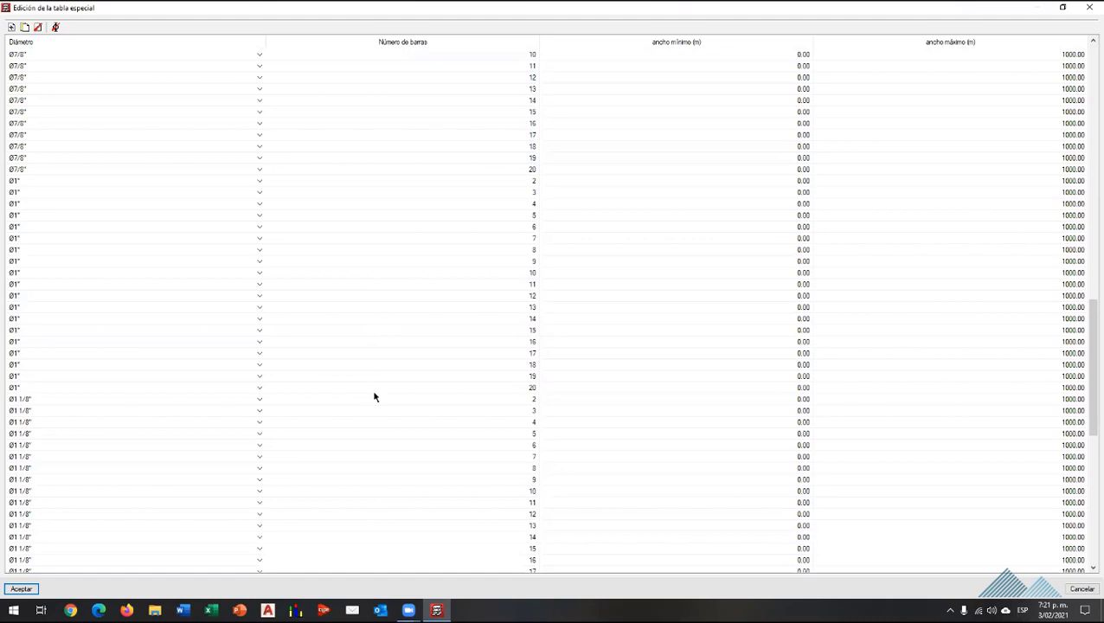
scroll(374, 396, down, 4)
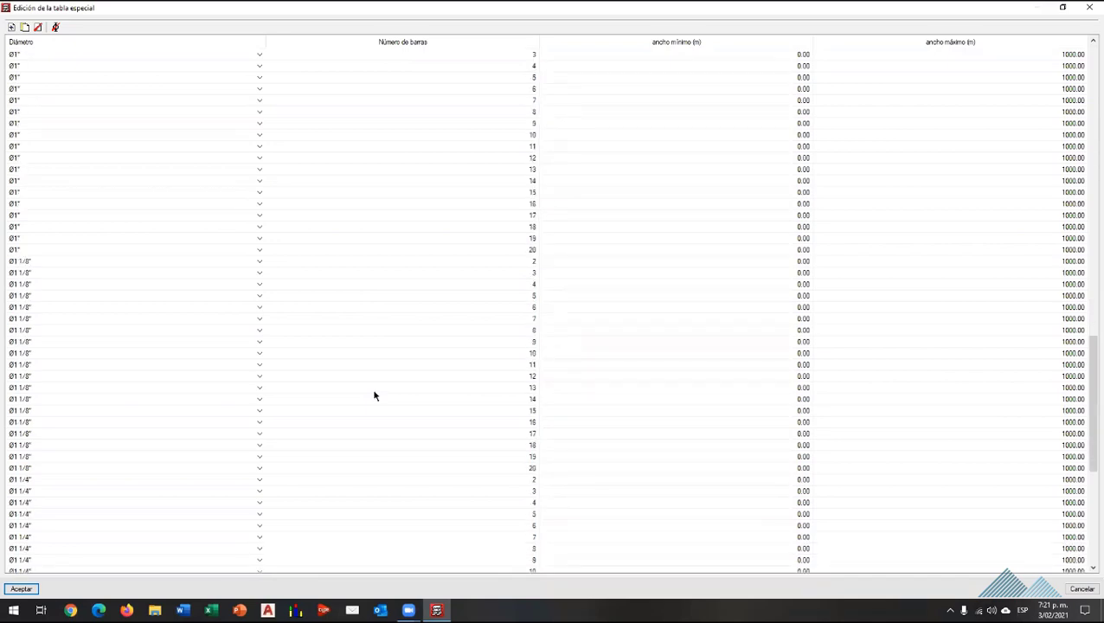
scroll(374, 396, down, 7)
scroll(374, 397, down, 3)
scroll(203, 482, up, 10)
scroll(180, 424, up, 10)
scroll(135, 268, up, 11)
scroll(100, 140, up, 10)
scroll(95, 113, up, 1)
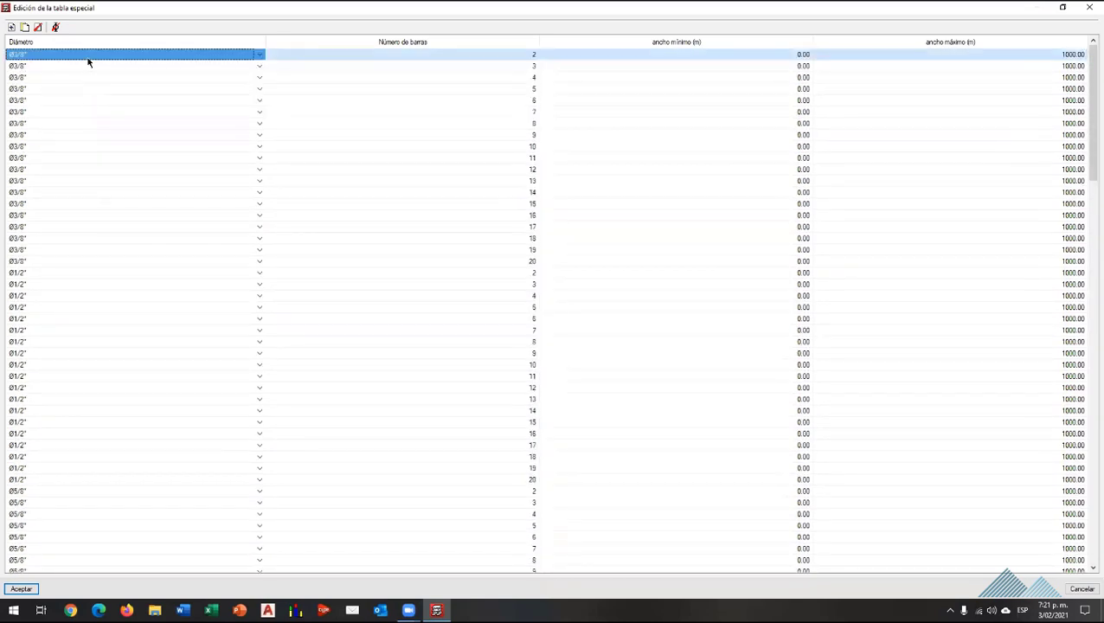
scroll(184, 342, down, 10)
scroll(153, 525, down, 11)
scroll(138, 526, down, 15)
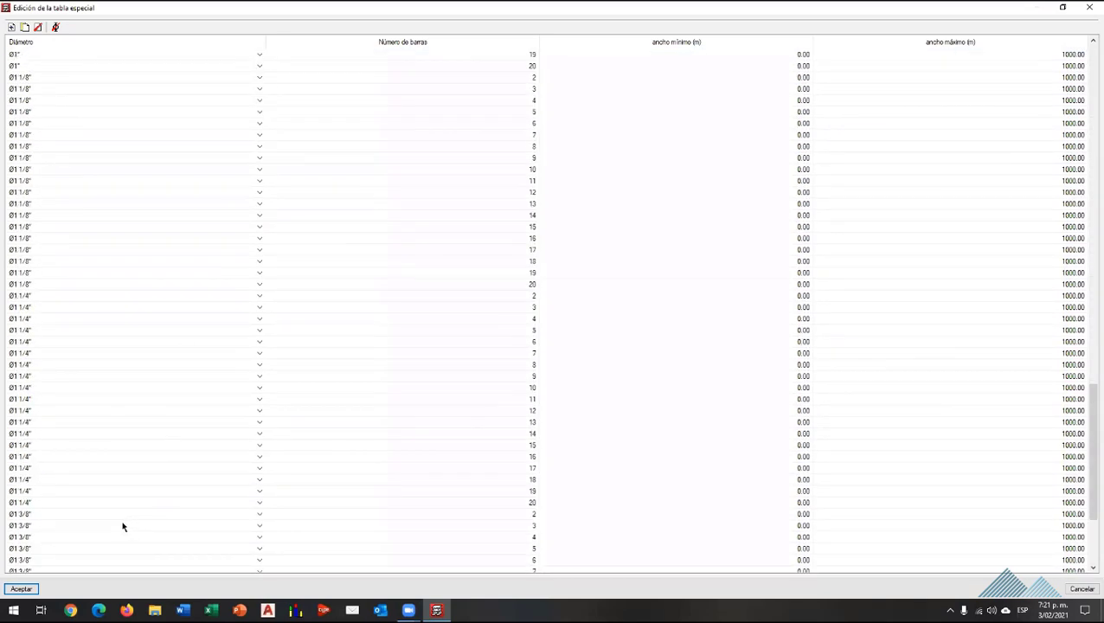
scroll(103, 541, down, 5)
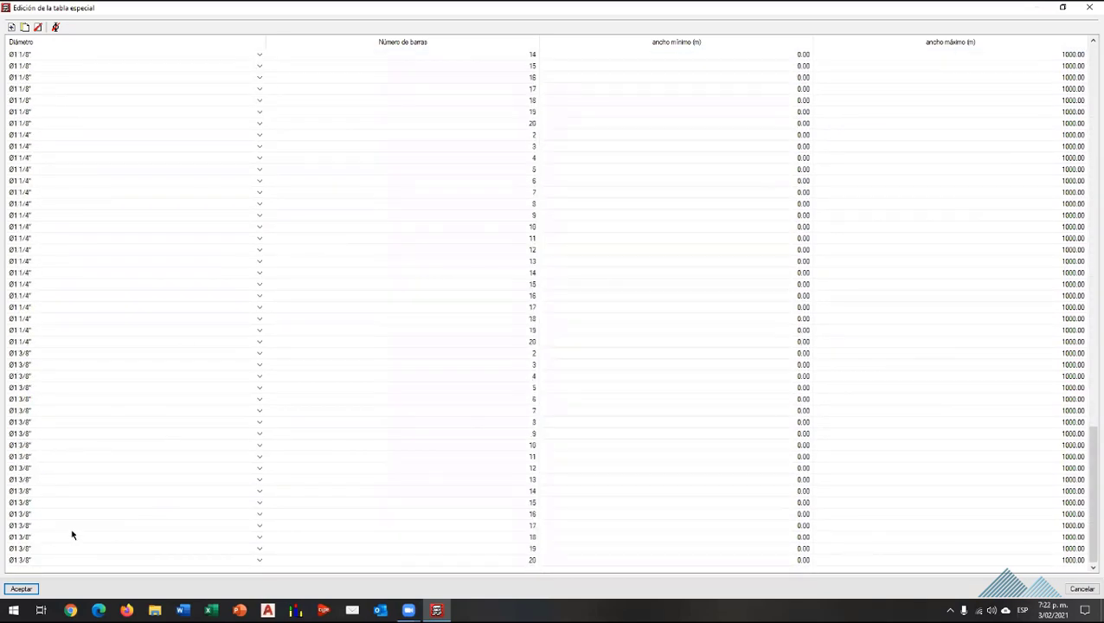
scroll(82, 528, up, 9)
scroll(156, 433, up, 14)
scroll(311, 233, up, 15)
scroll(403, 132, up, 4)
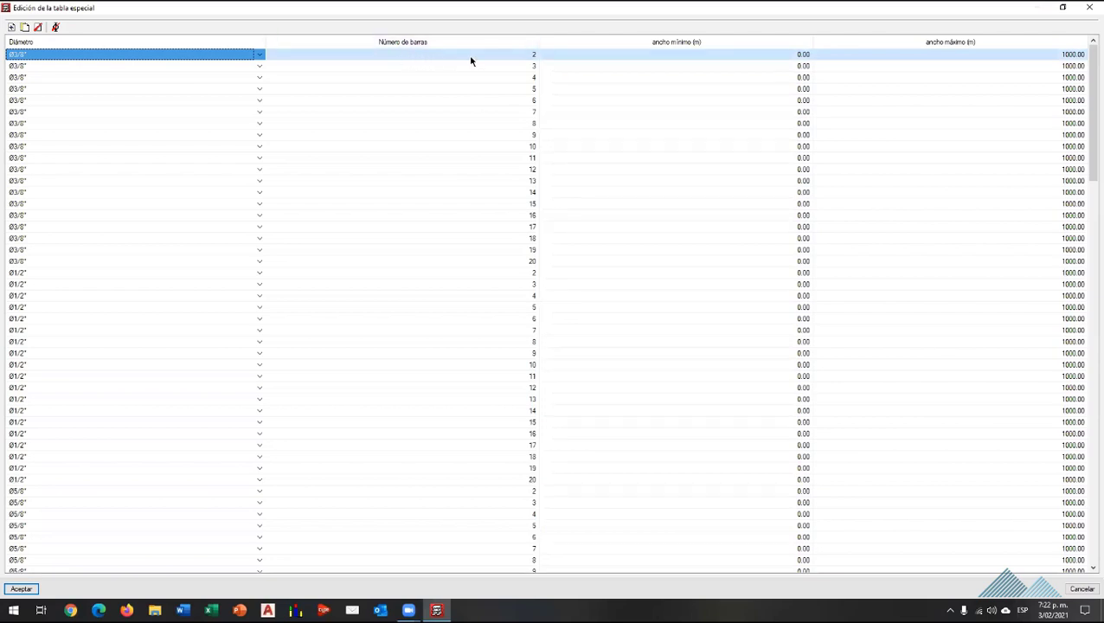
drag(470, 60, 405, 179)
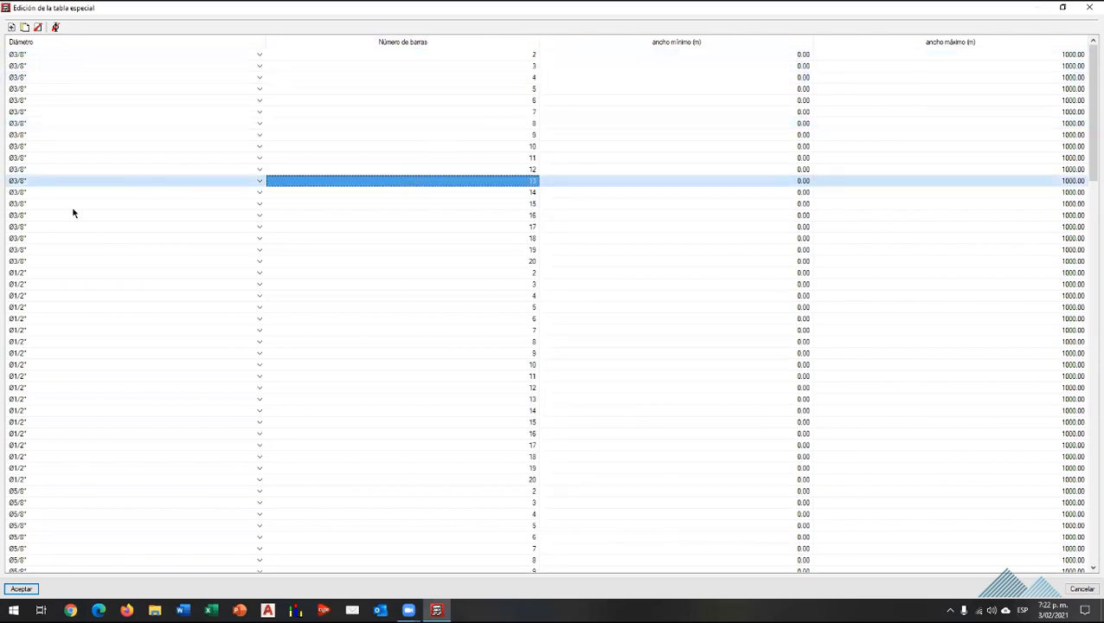
click(462, 261)
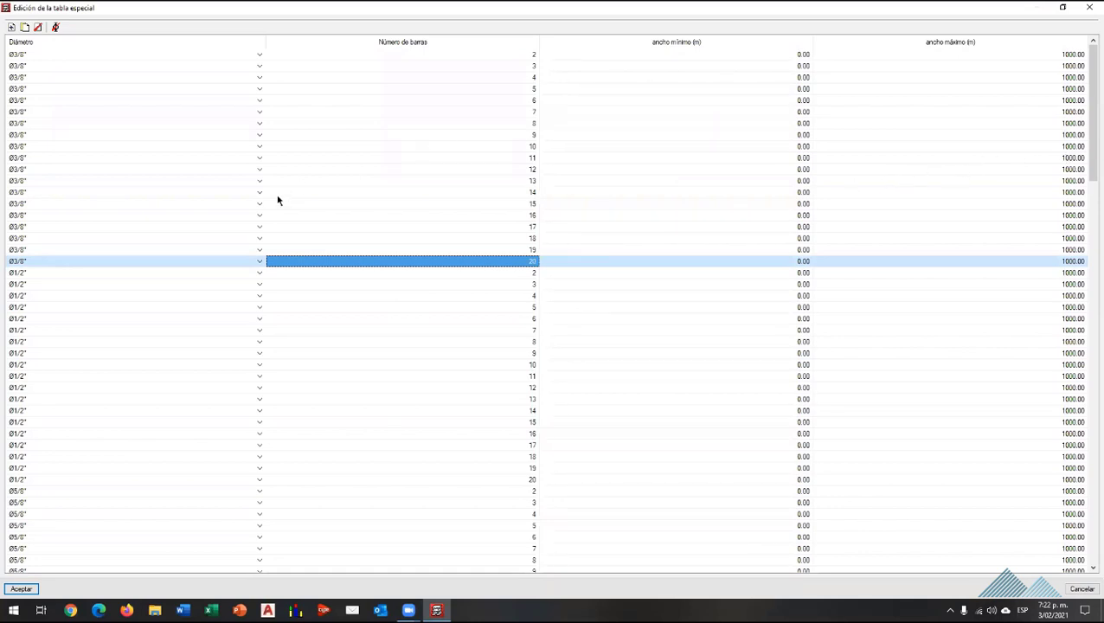
Change the first Ø3/4" 2-bar row's diameter to Ø10 and accept the table.
scroll(273, 202, down, 7)
scroll(229, 156, down, 5)
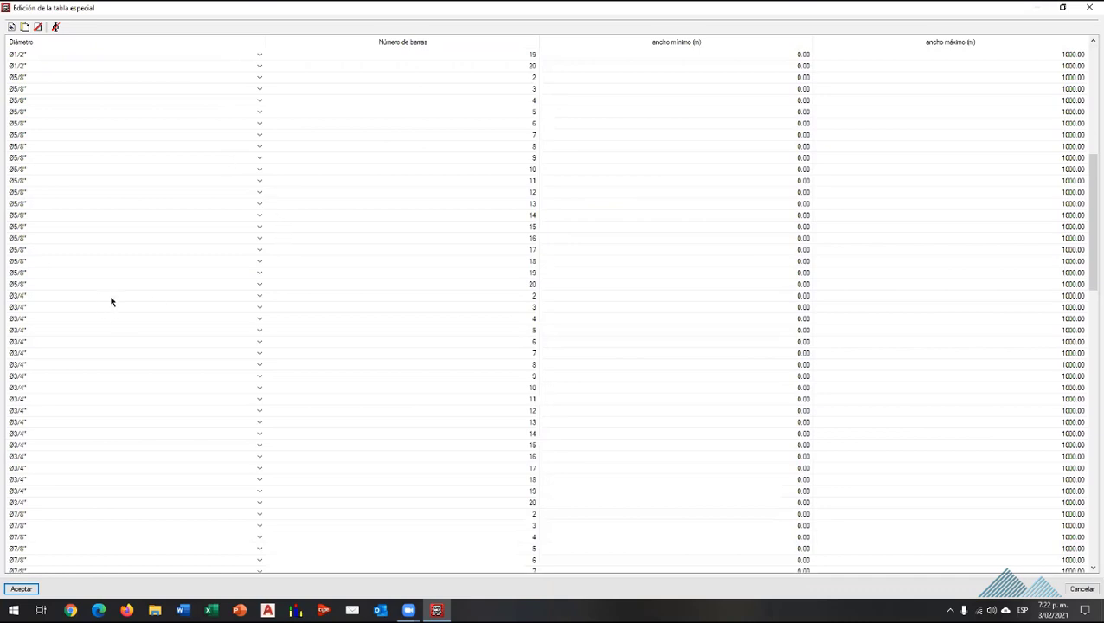
click(20, 287)
click(18, 296)
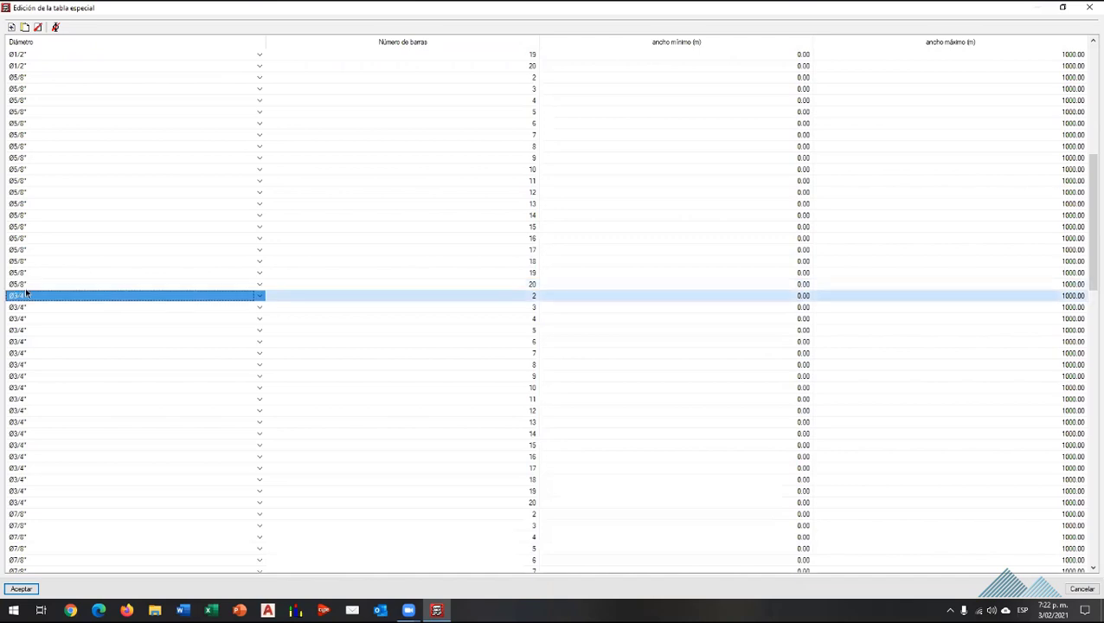
key(F4)
key(Down)
key(Down)
key(Down)
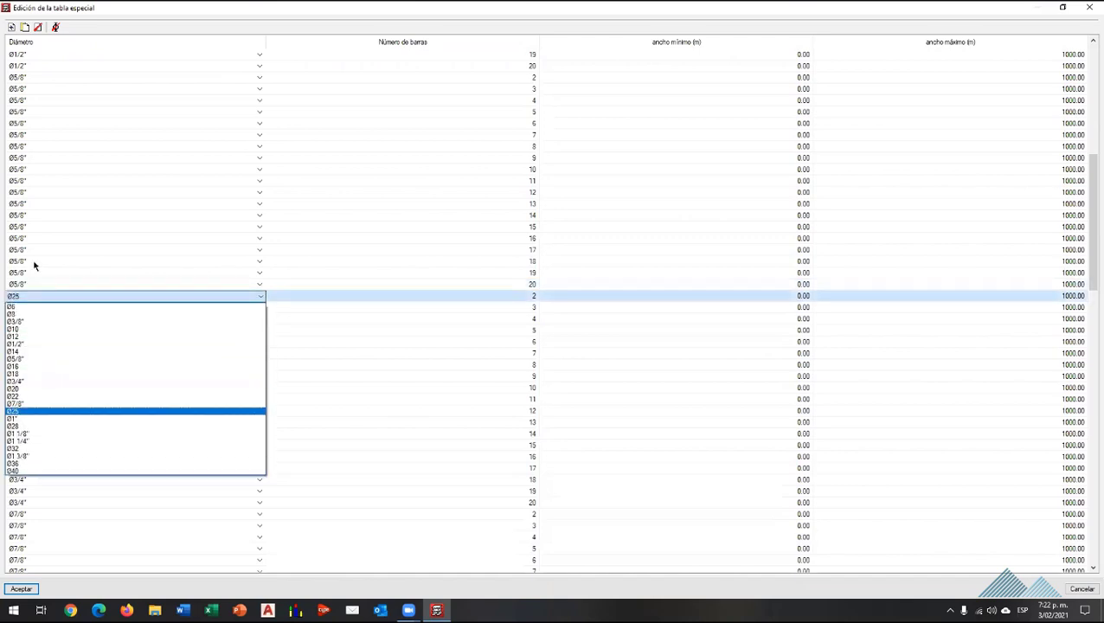
key(Return)
click(42, 298)
click(48, 344)
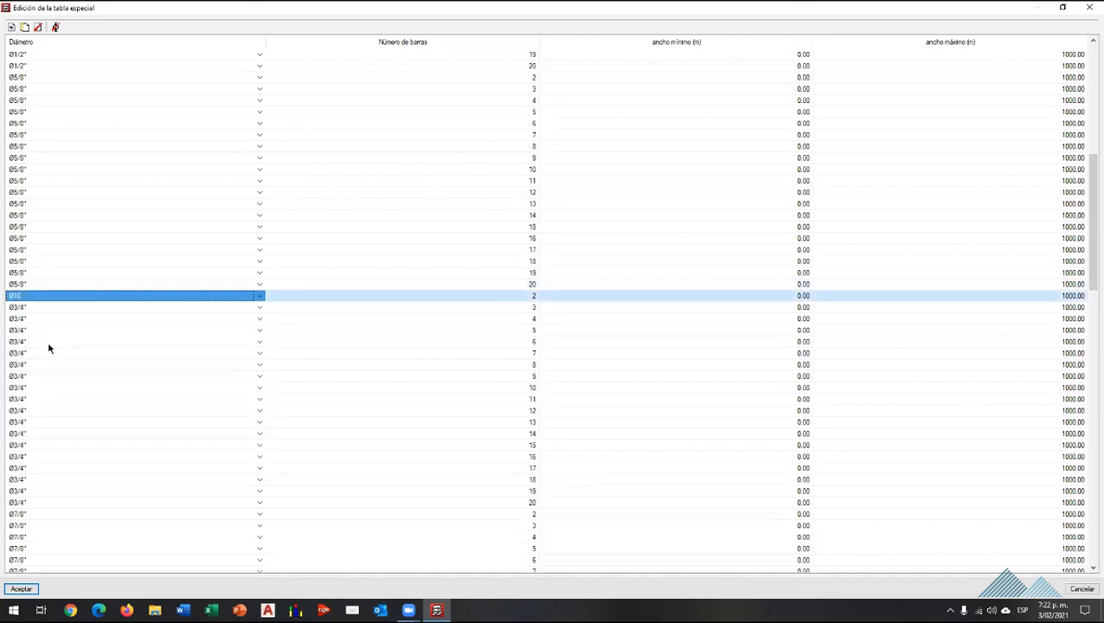
click(60, 310)
key(Down)
key(Down)
key(Down)
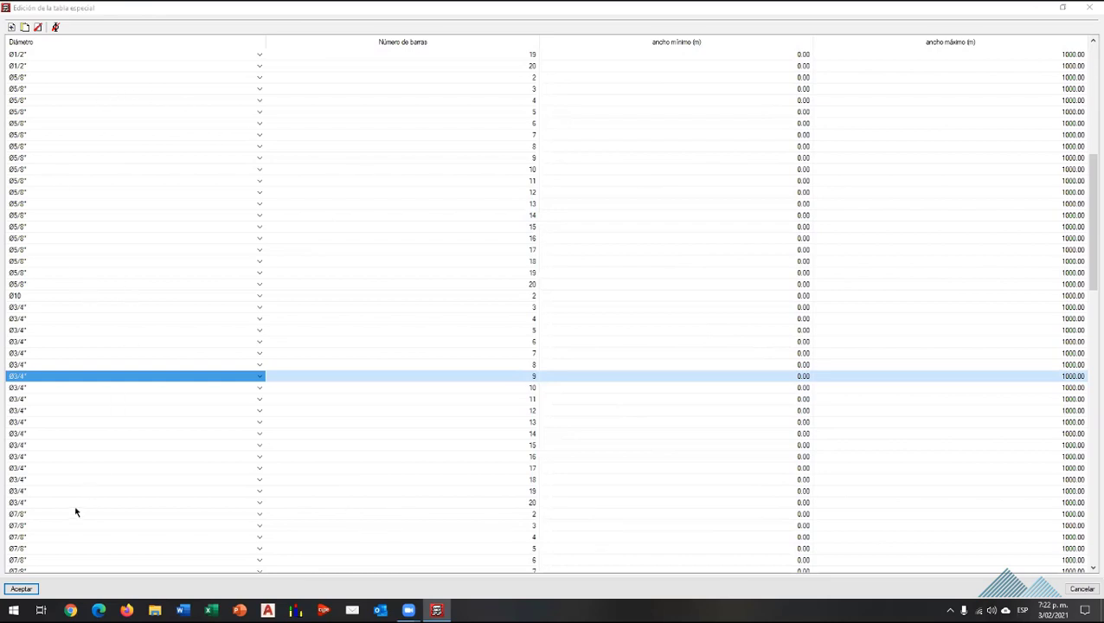
click(31, 591)
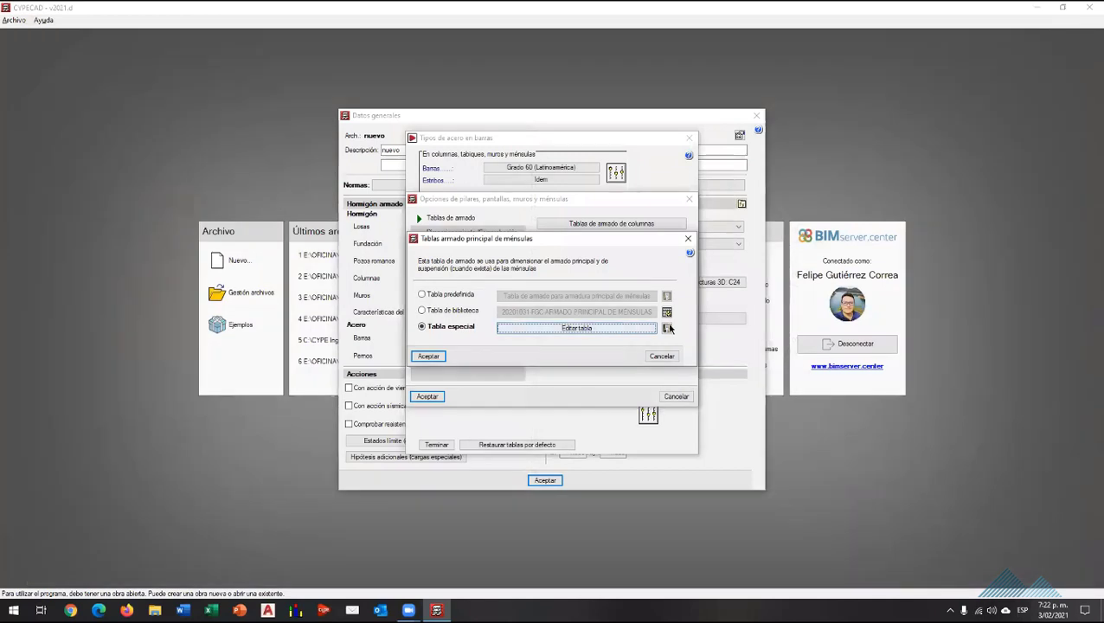
Export the special corbel table to the library named '20210203-ARMADO HORIZONTAL DE MÉNSULAS'.
click(667, 328)
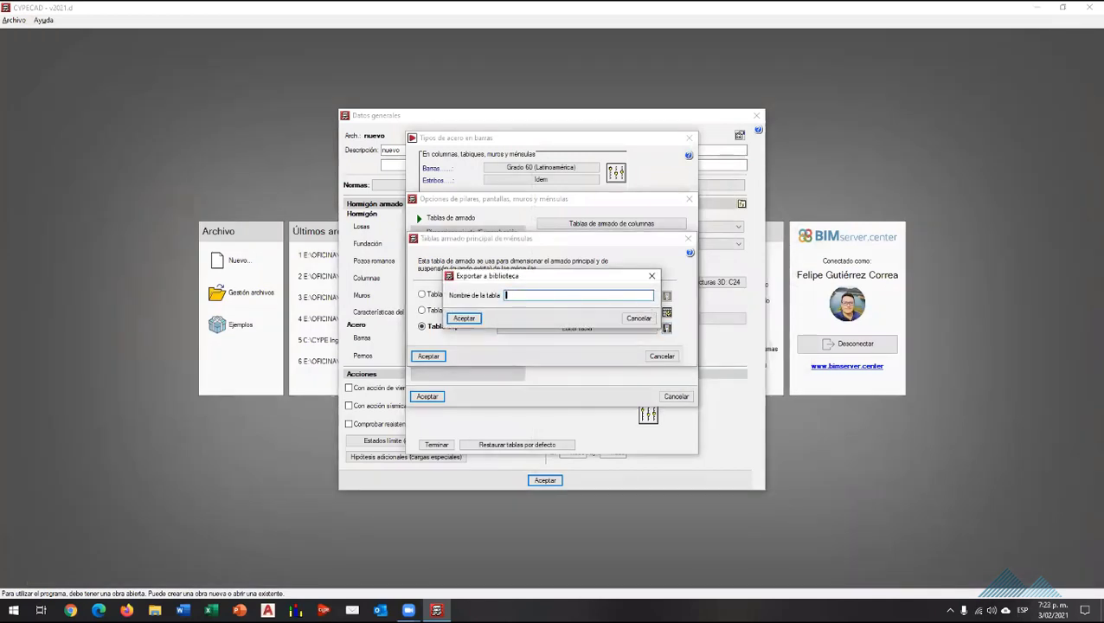
text(20210203-)
text(ARMA)
text(DO HORIZ)
text(ONTAL DE)
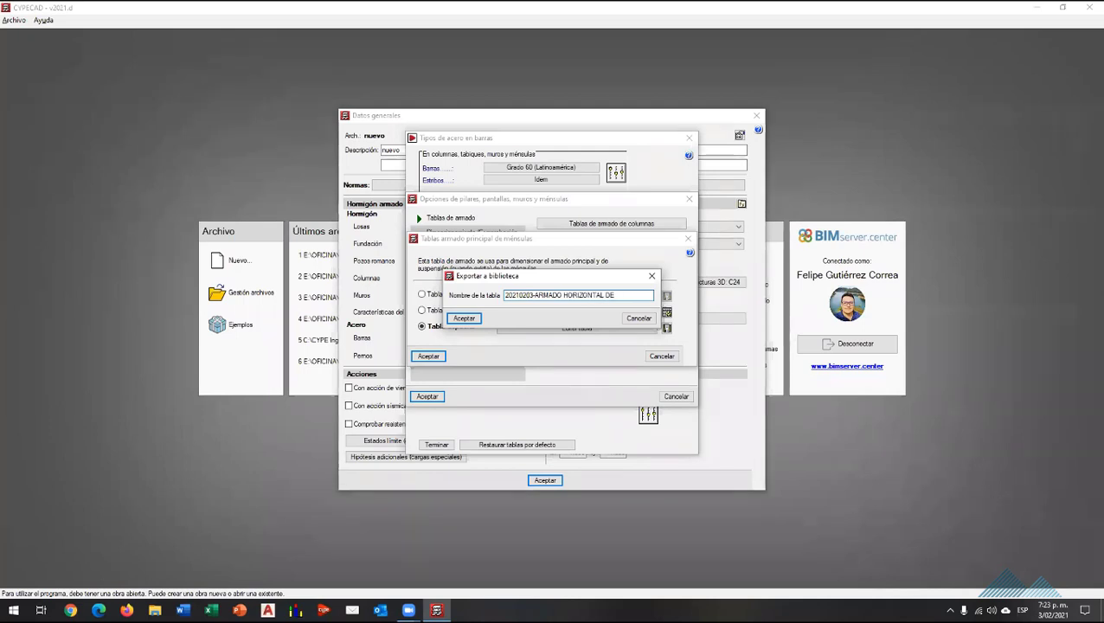
text( MPENSULA)
key(BackSpace)
key(BackSpace)
key(BackSpace)
key(BackSpace)
key(BackSpace)
key(BackSpace)
text(ENSULO)
key(BackSpace)
text(A)
click(465, 318)
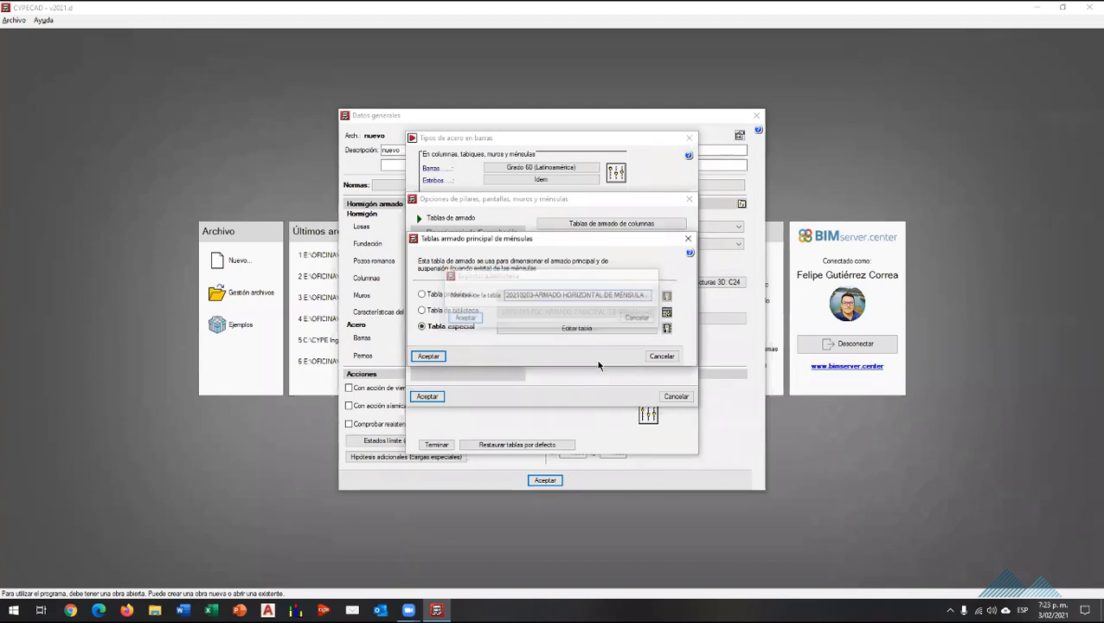
Use library table 20210203-ARMADO HORIZONTAL DE MÉNSULA for principal corbel reinforcement and confirm.
click(667, 328)
click(633, 318)
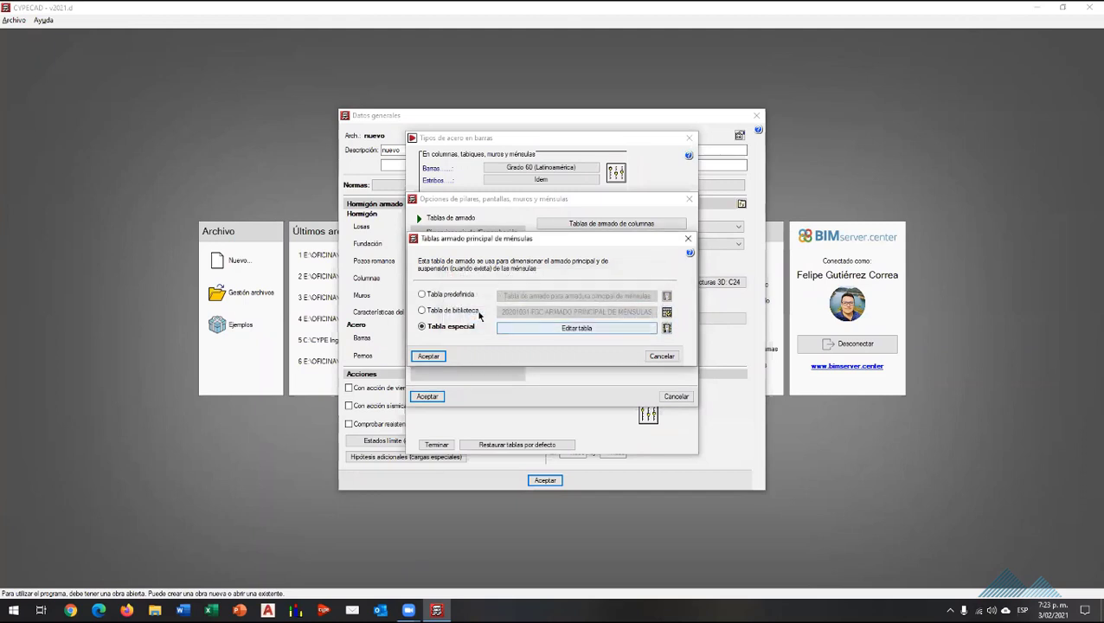
click(476, 312)
click(554, 311)
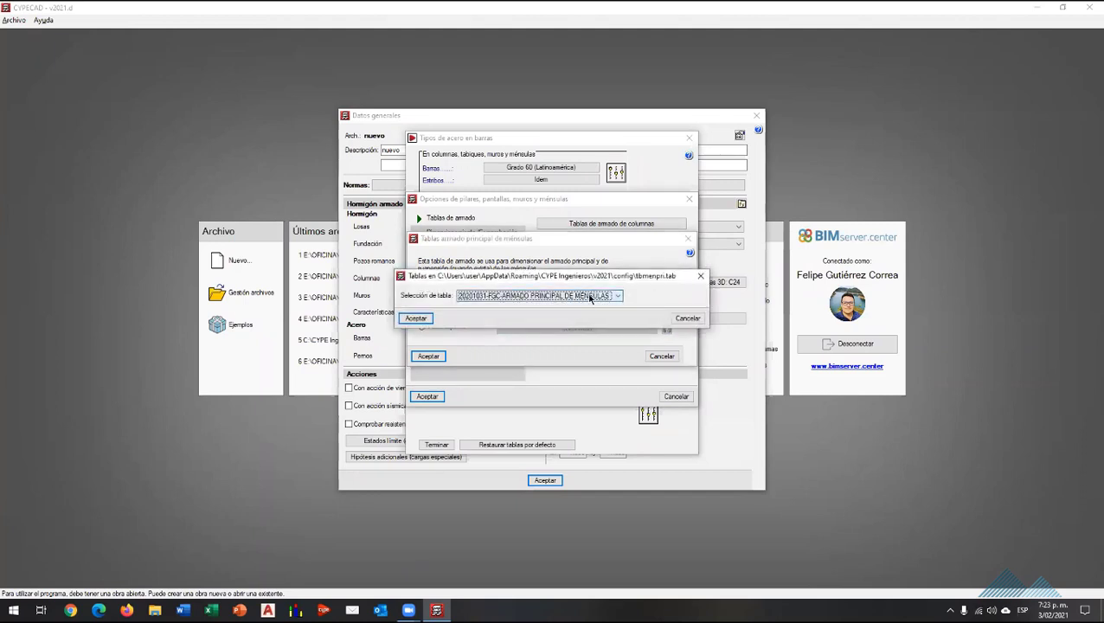
click(500, 297)
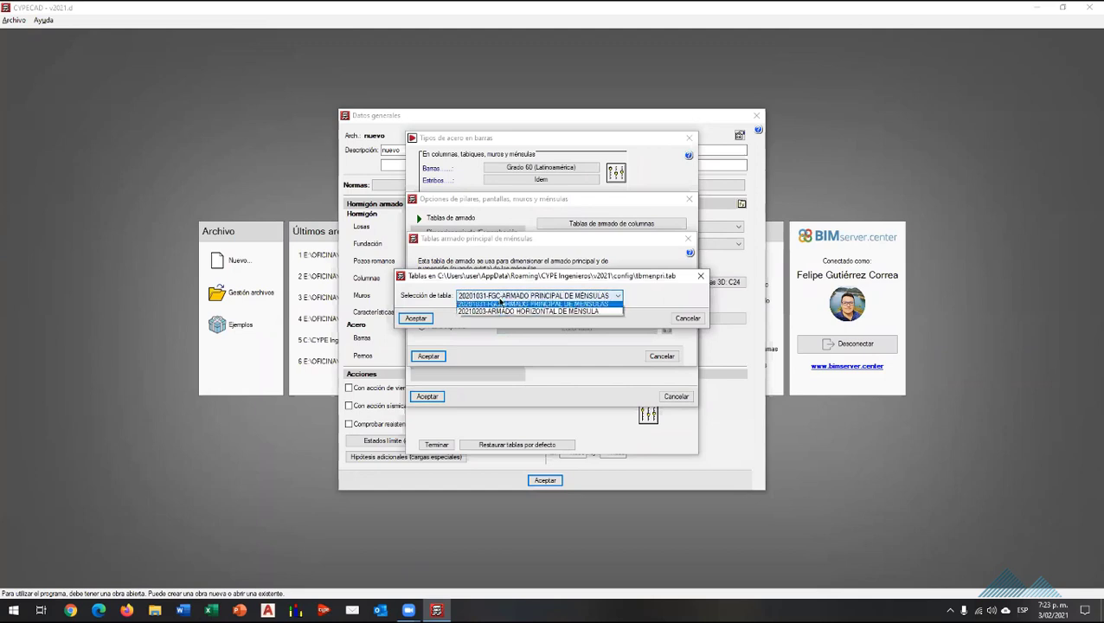
click(530, 311)
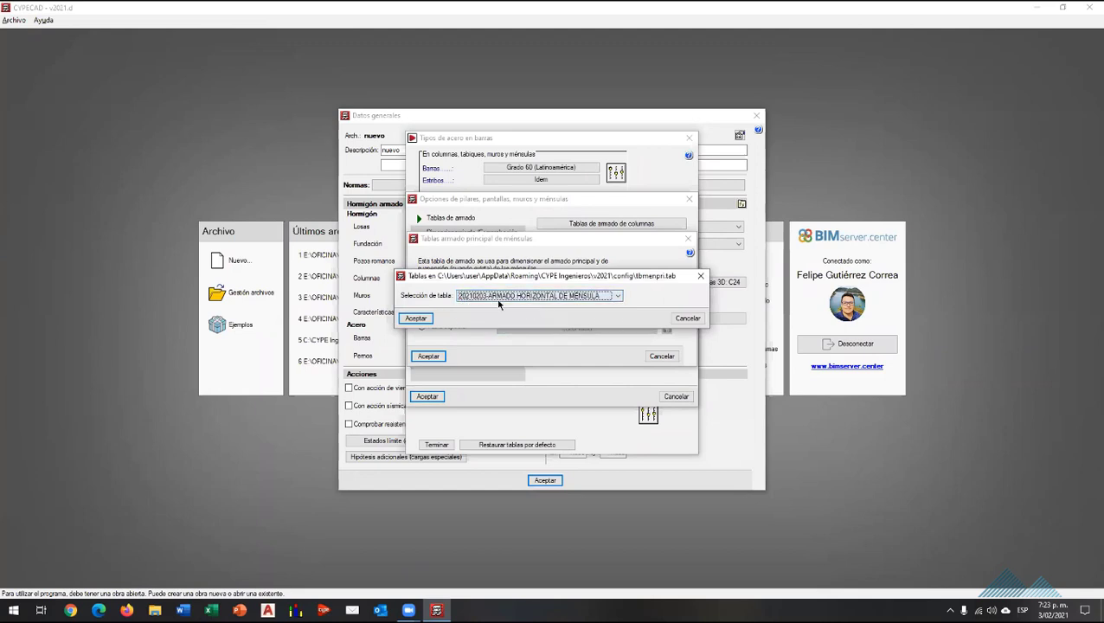
click(416, 319)
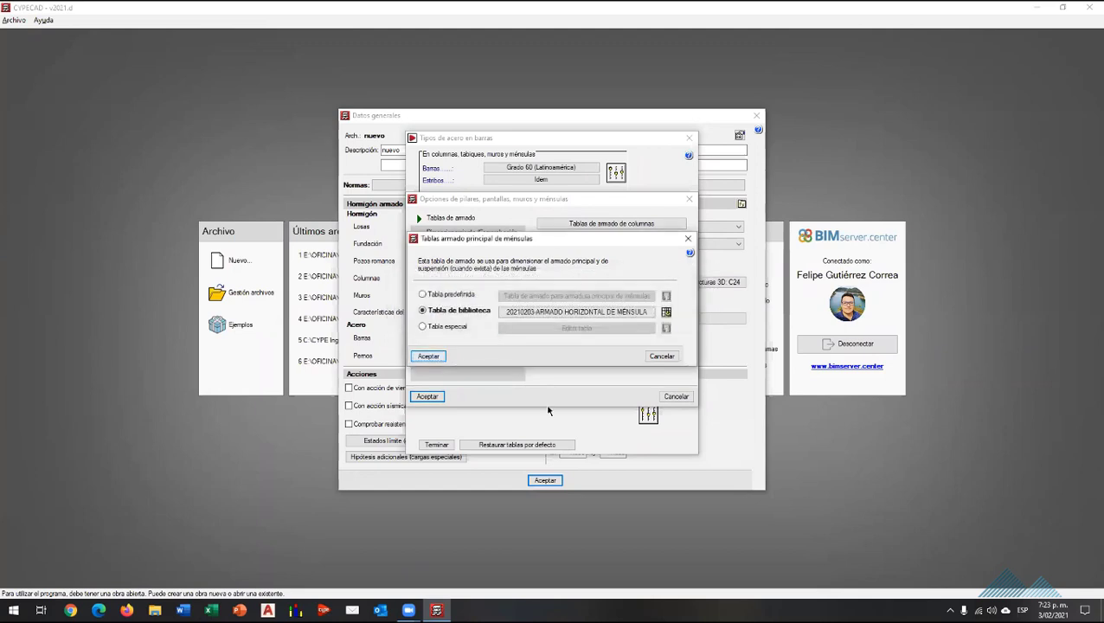
click(428, 356)
click(438, 323)
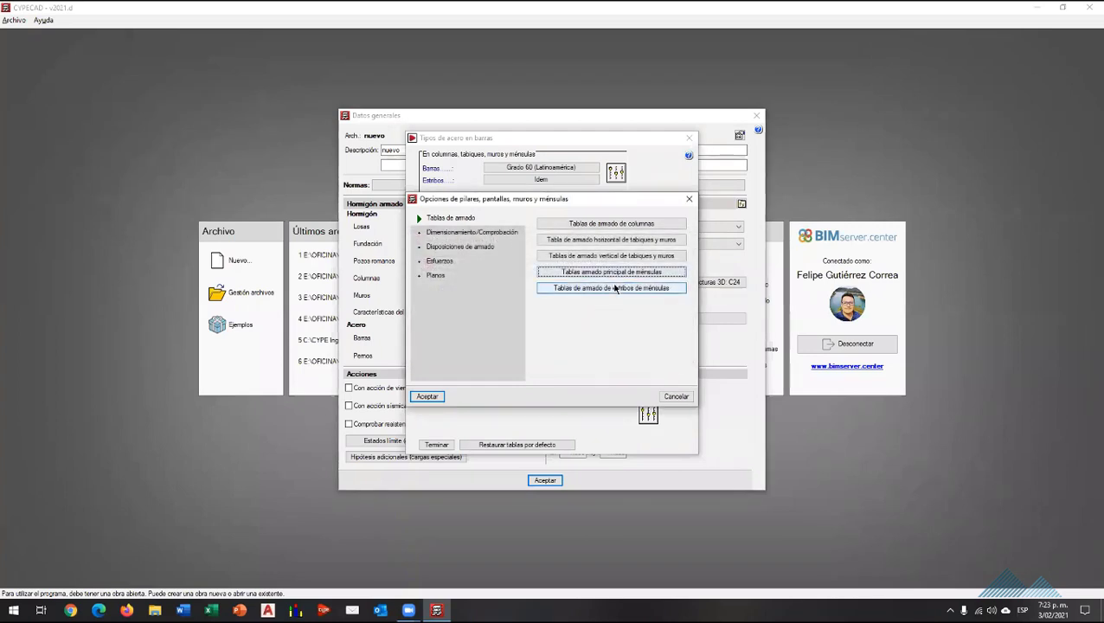
Set corbel stirrup reinforcement to Tabla especial, review its table, and accept.
click(614, 289)
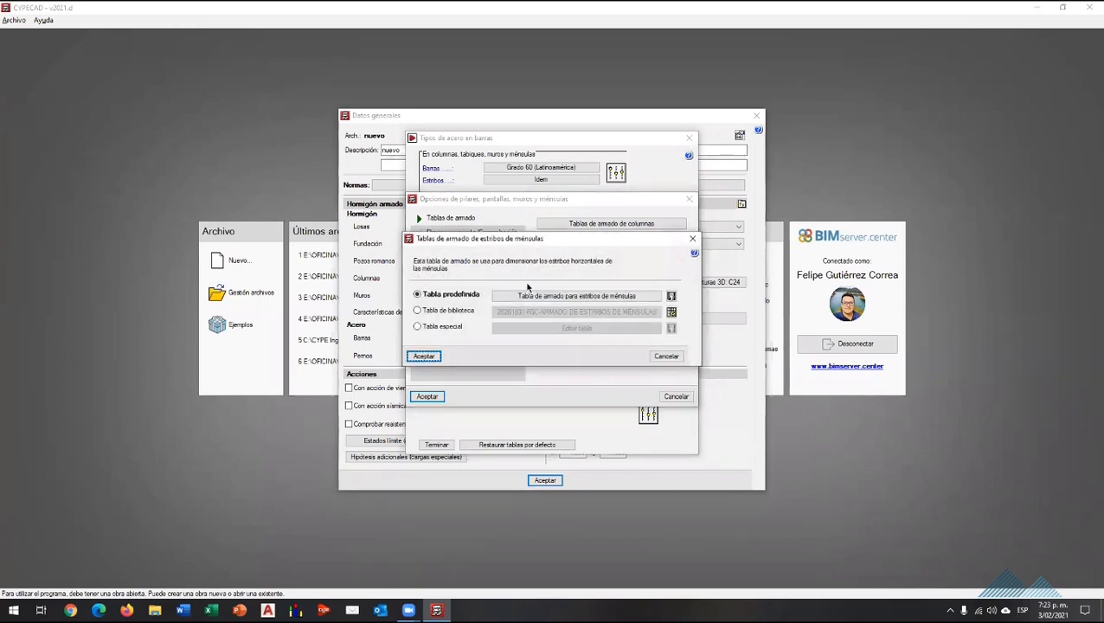
click(465, 326)
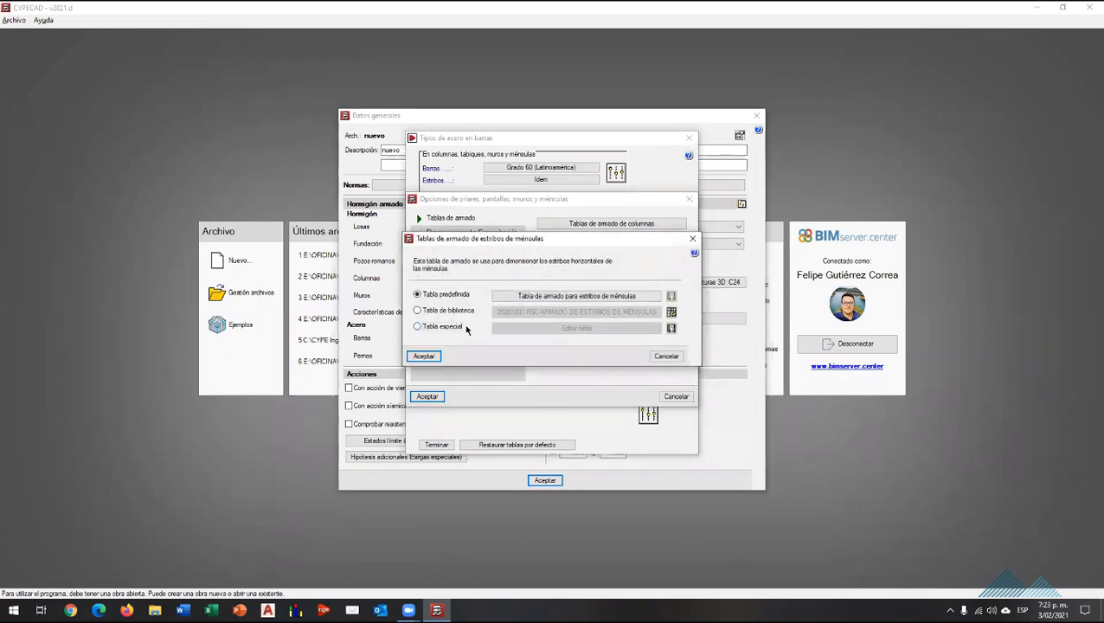
click(528, 329)
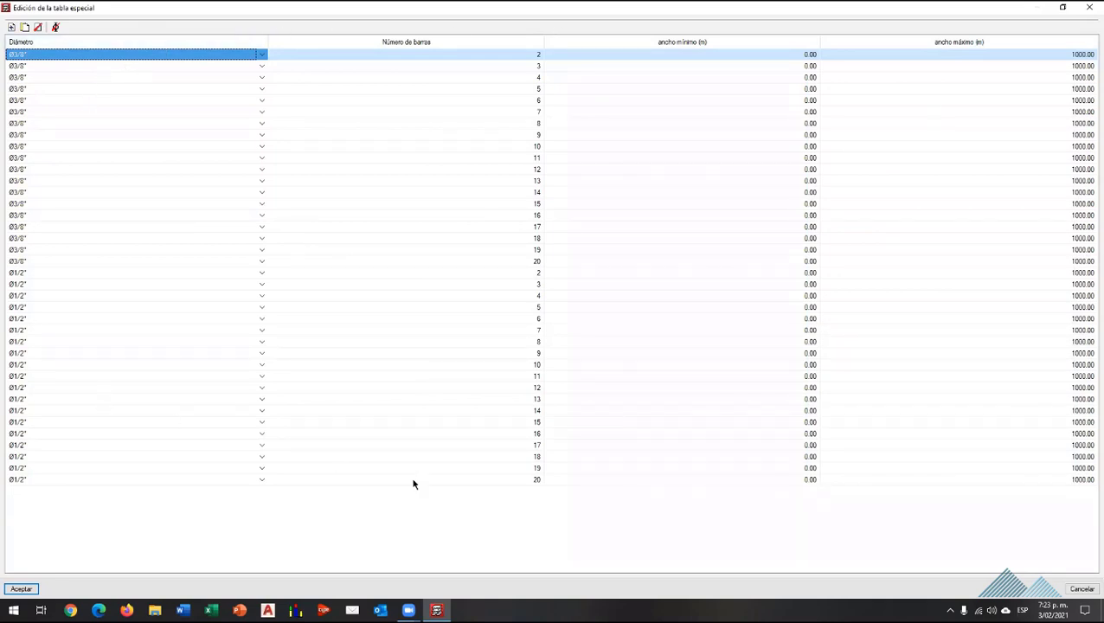
click(1087, 9)
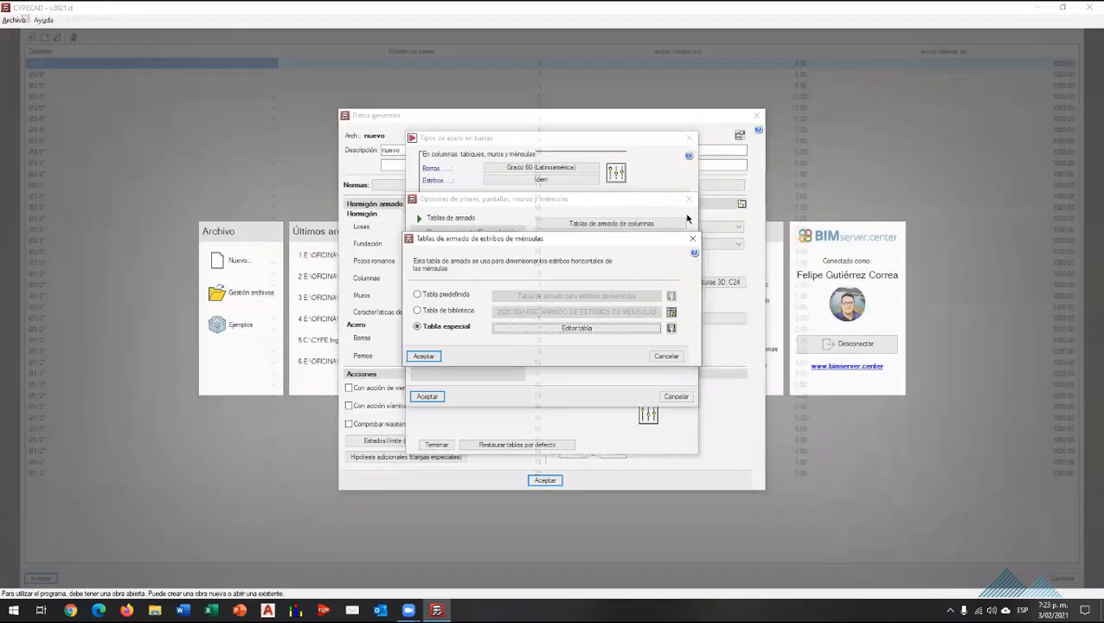
click(667, 355)
Open Reducción de longitudes de anclaje en columnas under Dimensionamiento/Comprobación.
click(477, 232)
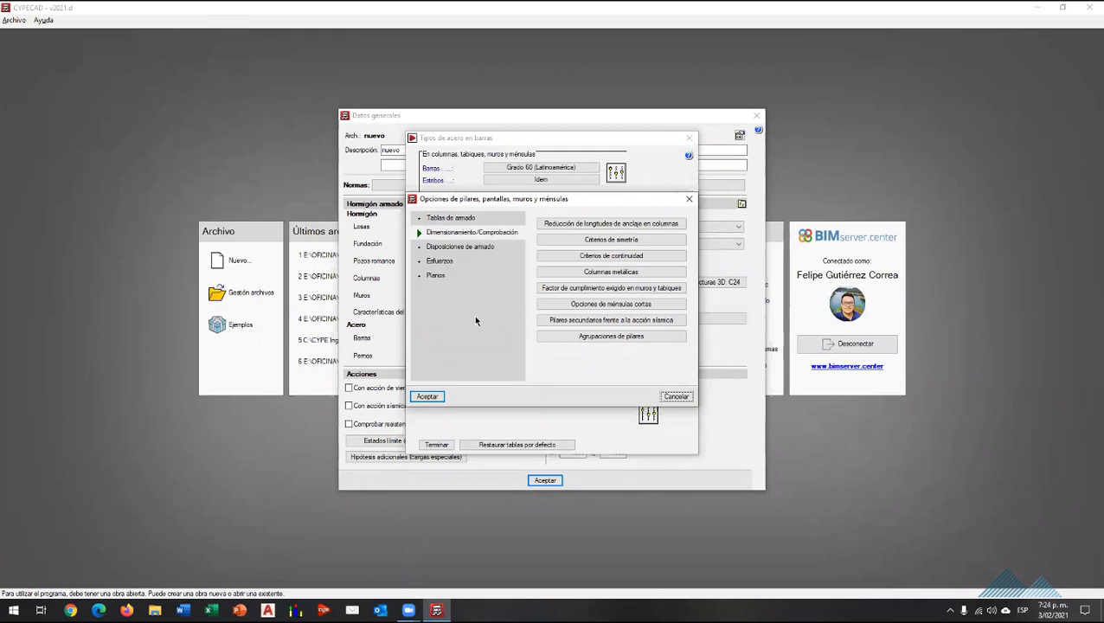
click(608, 227)
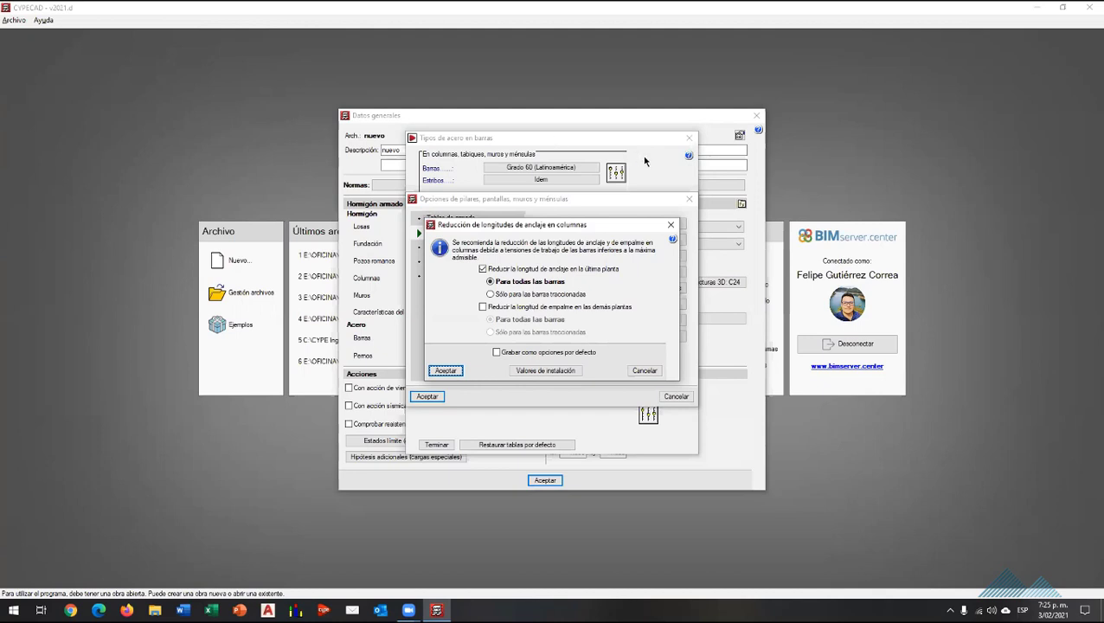
Accept anchorage reduction, then accept symmetry criteria with symmetric square-section reinforcement kept.
click(450, 371)
click(603, 244)
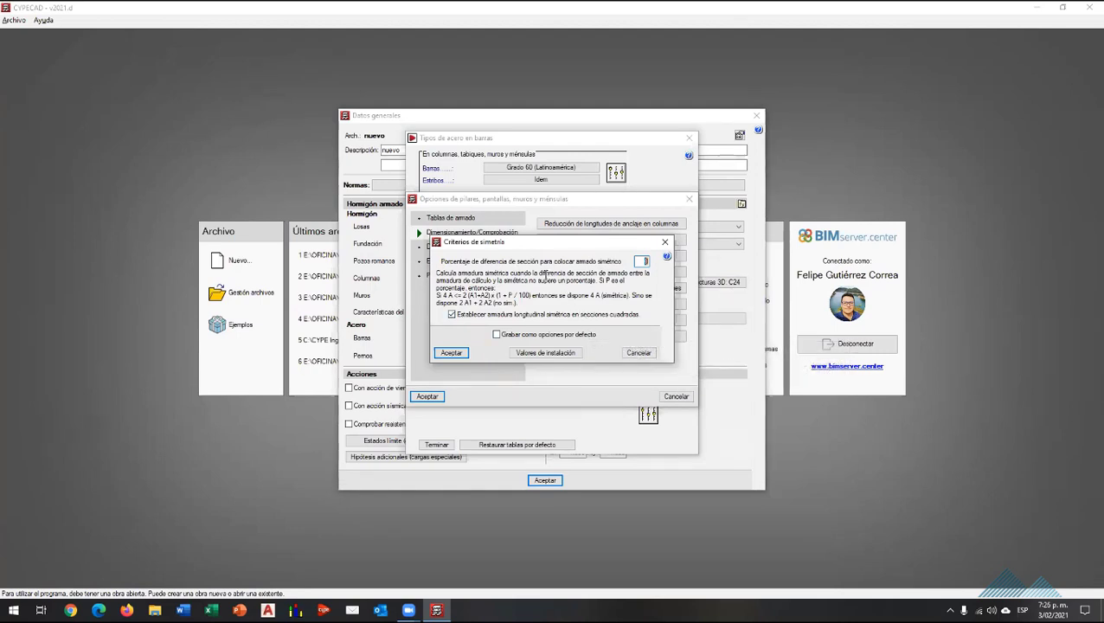
mouse_move(641, 261)
click(451, 353)
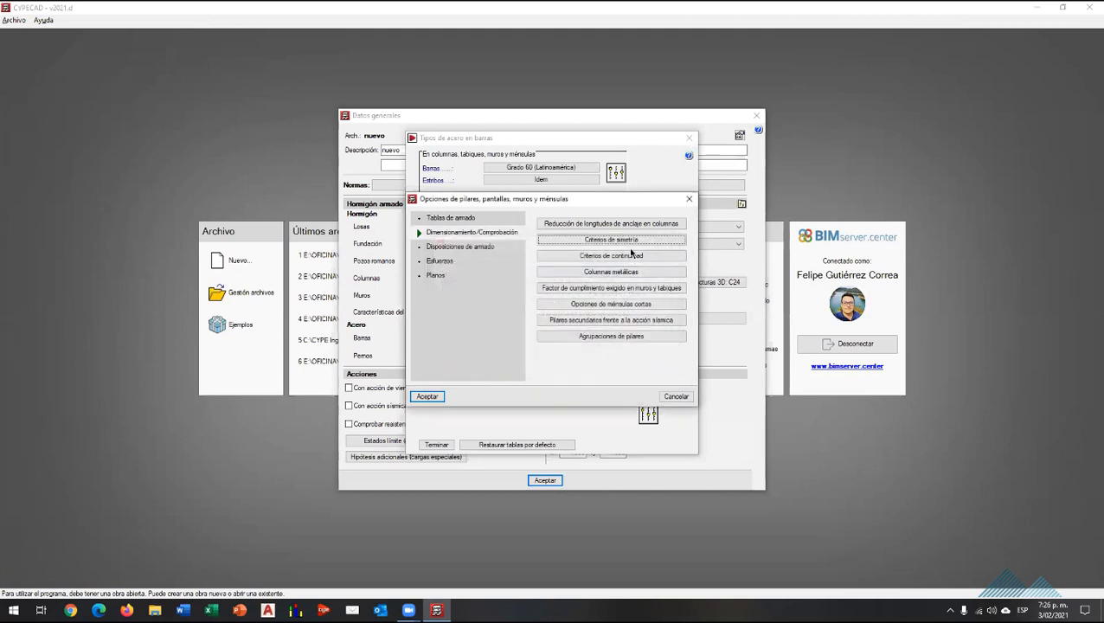
Keep the continuity area criterion on 'Aplicar desde la penúltima' and accept the continuity criteria.
click(630, 255)
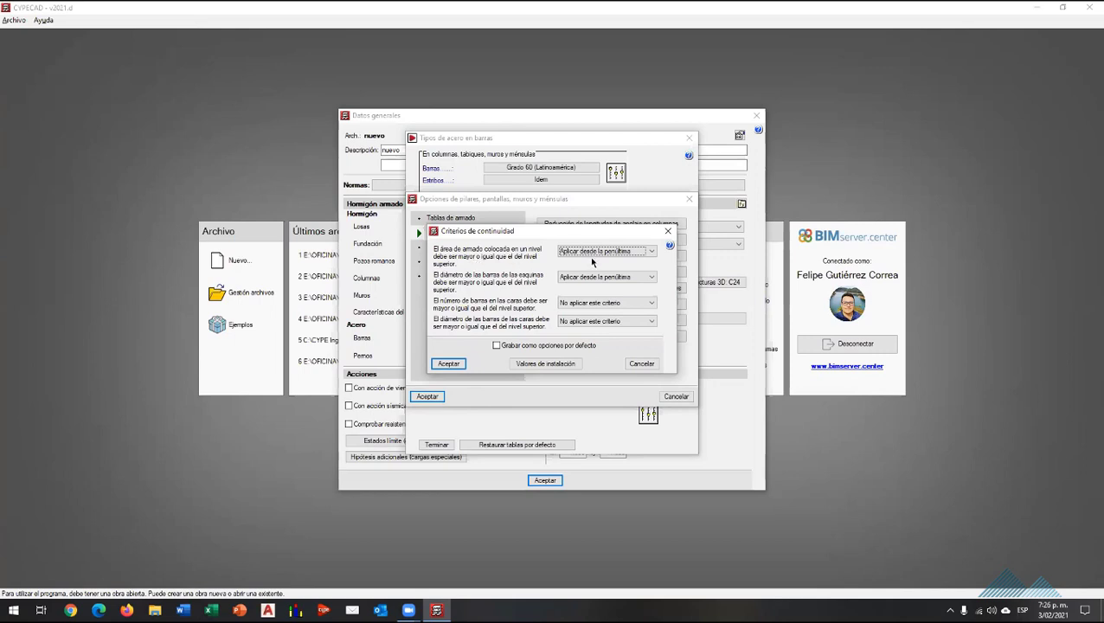
click(594, 252)
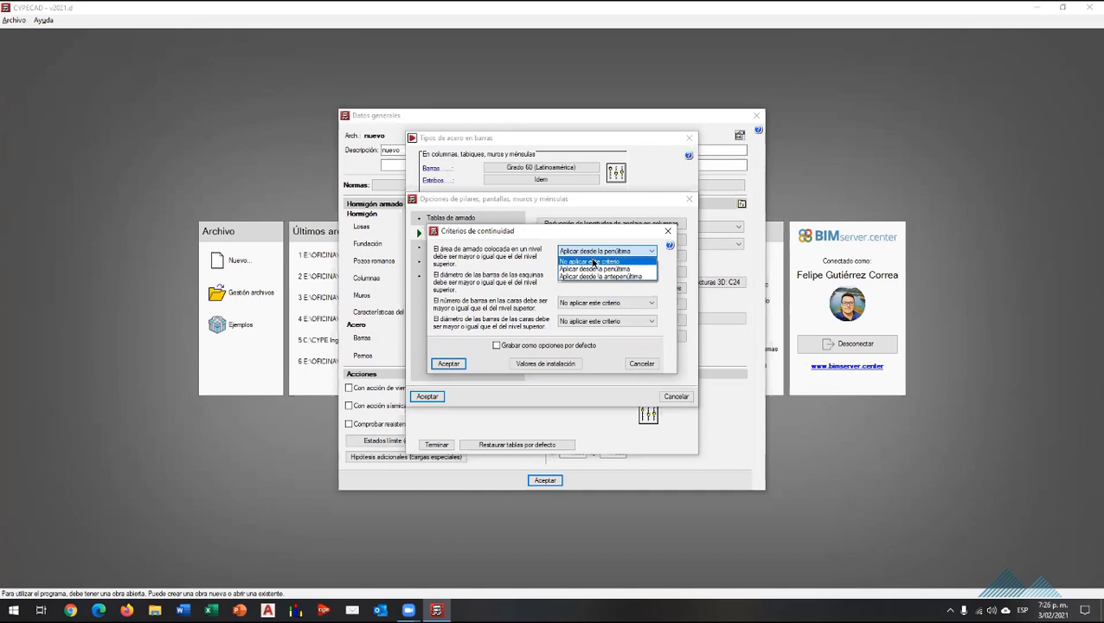
click(536, 261)
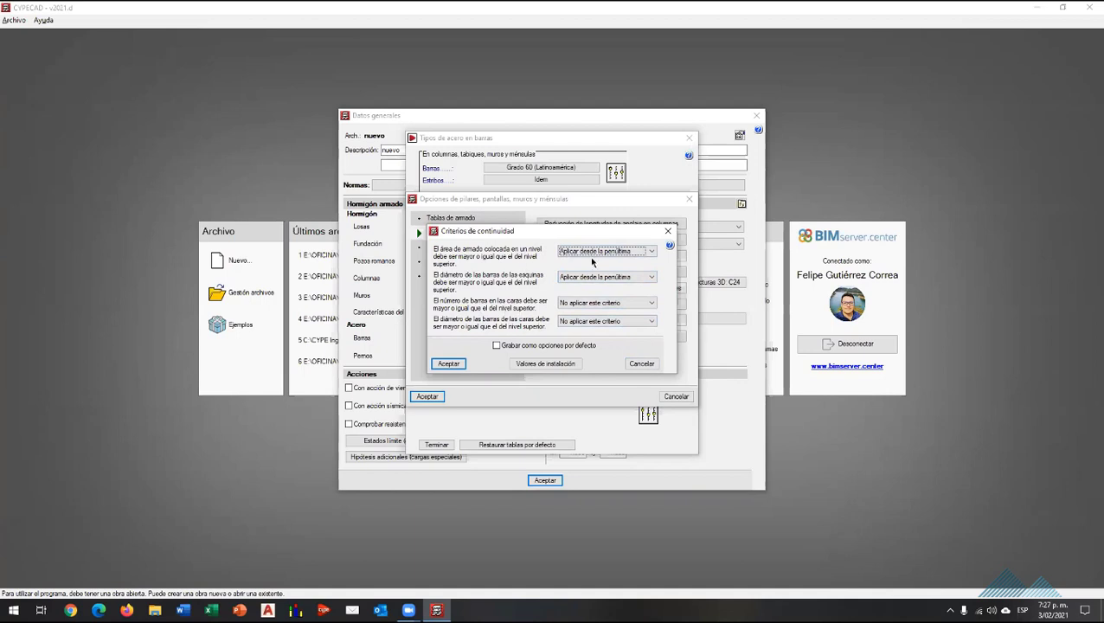
click(448, 364)
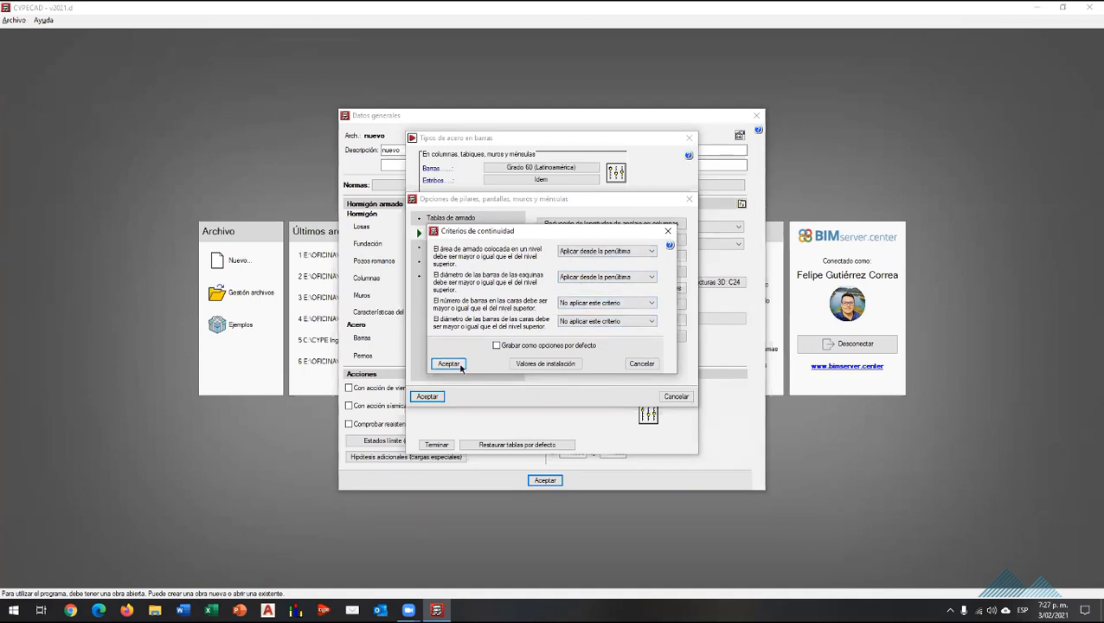
Accept Columnas metálicas with lower-segment profile equal to or larger than the upper one.
click(609, 272)
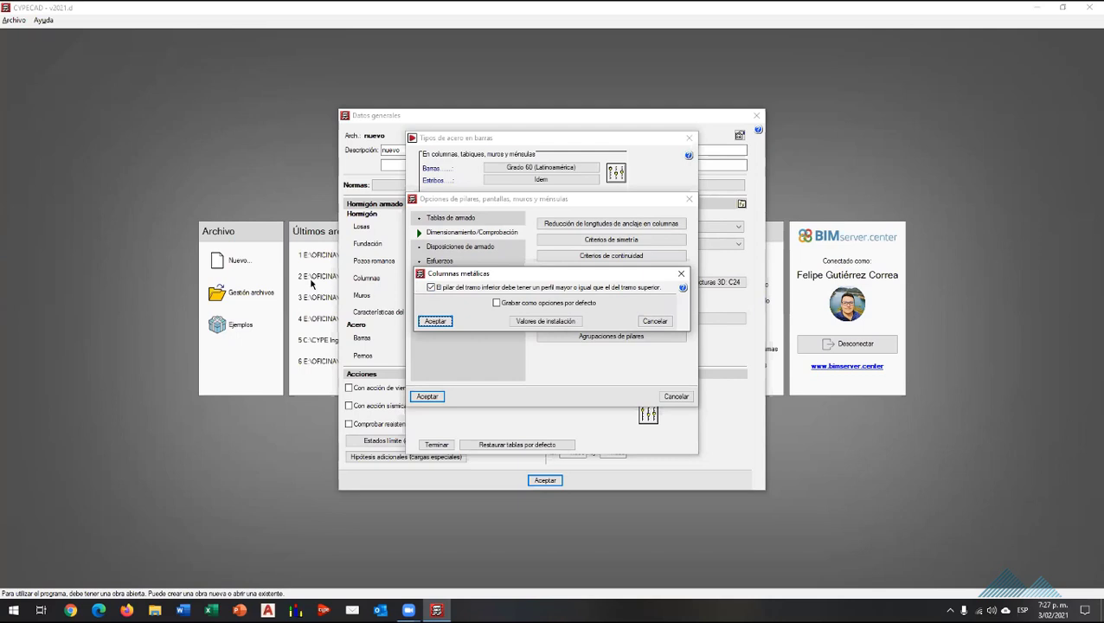
click(439, 322)
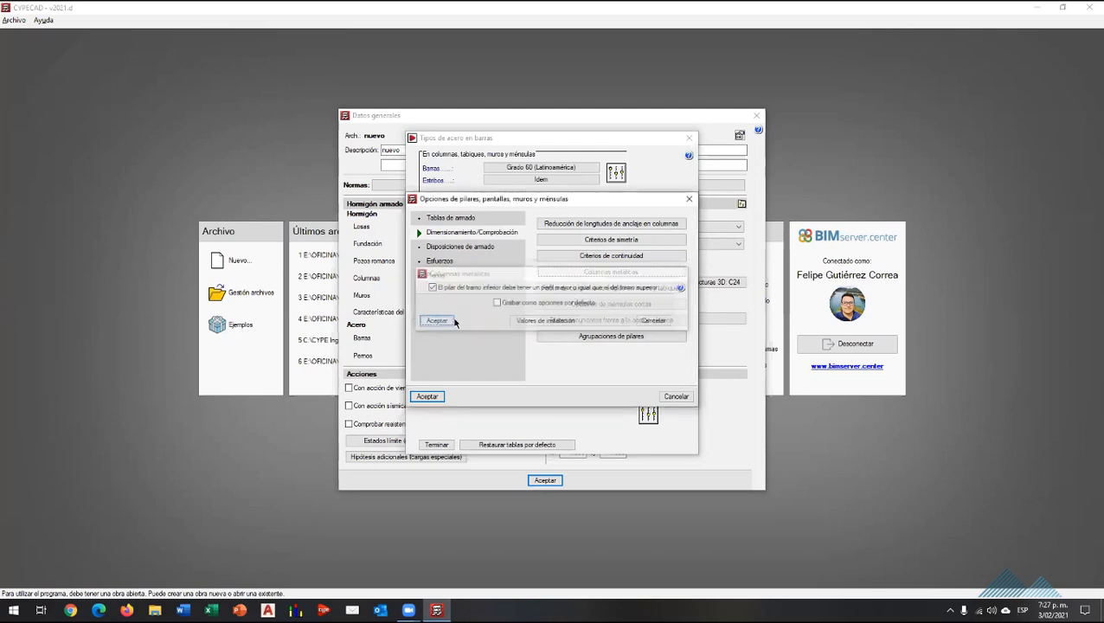
Set the required compliance factor for walls and partitions to 95.00 % and accept.
click(589, 288)
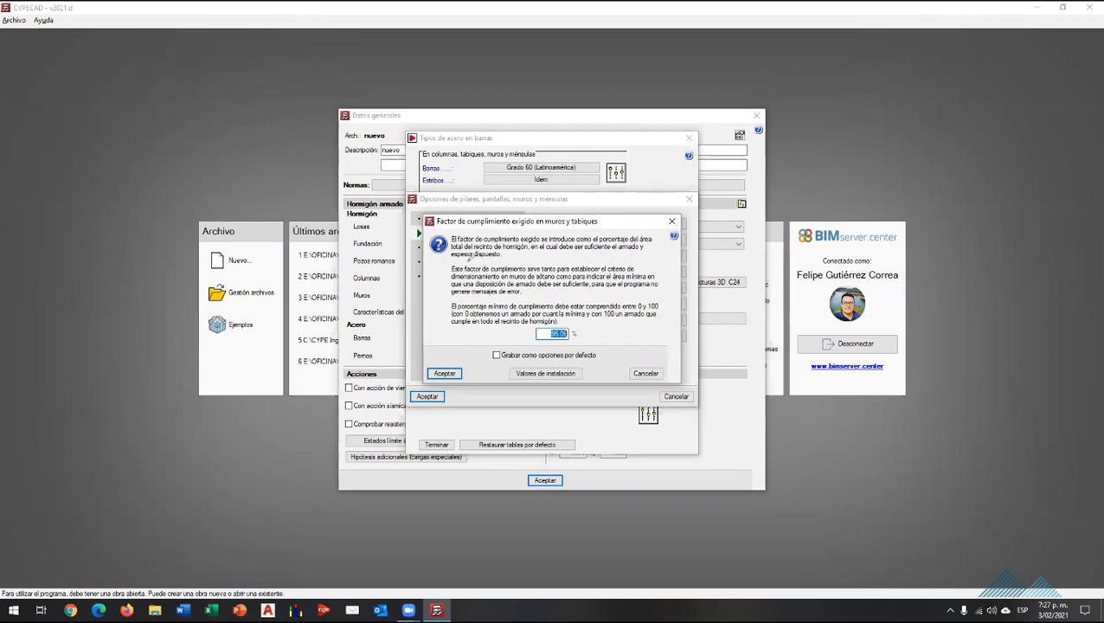
key(ctrl+2)
drag(470, 117, 469, 367)
mouse_move(469, 118)
mouse_down()
mouse_move(640, 177)
mouse_move(656, 353)
mouse_up()
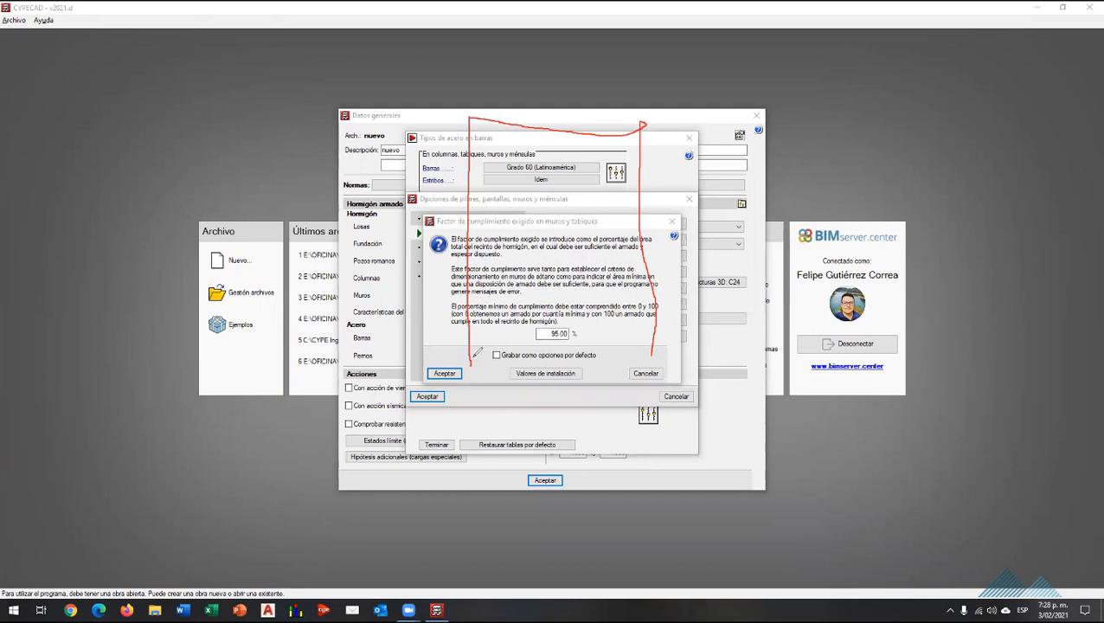
drag(479, 355, 473, 360)
click(630, 208)
click(646, 324)
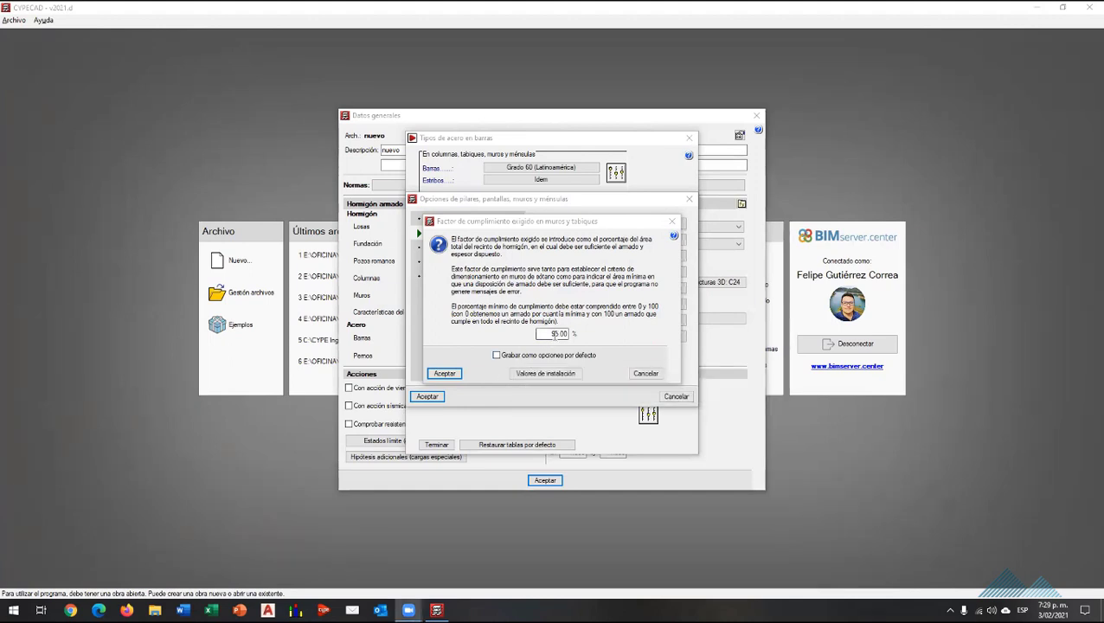
mouse_move(555, 334)
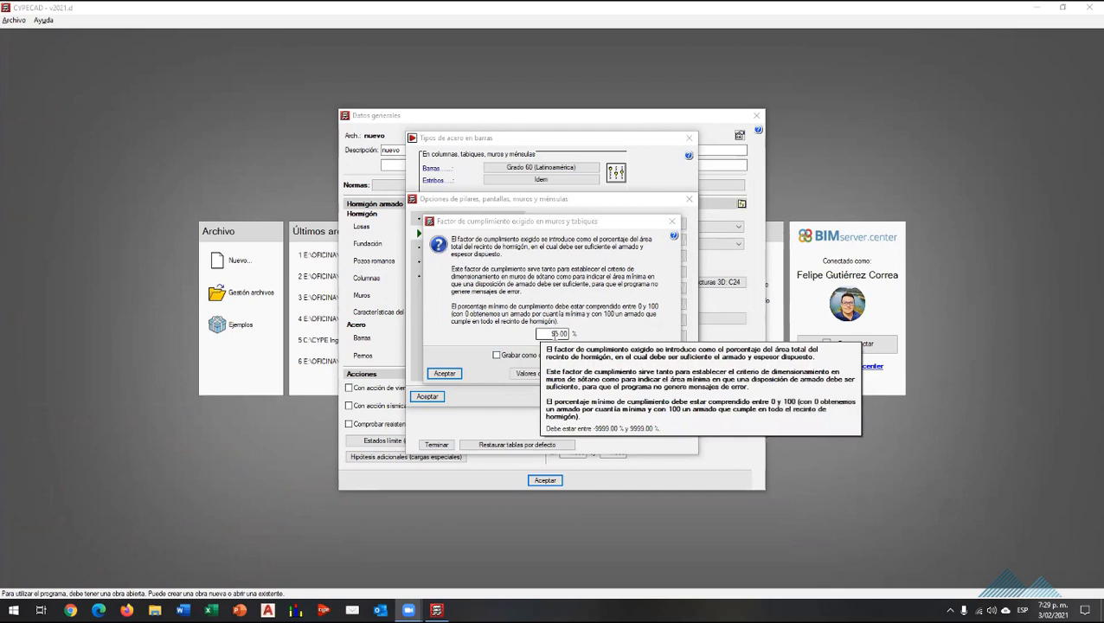
click(460, 374)
Keep short-corbel Tipo de hormigonado as 'Monolíticamente con la columna' and close the options.
click(592, 304)
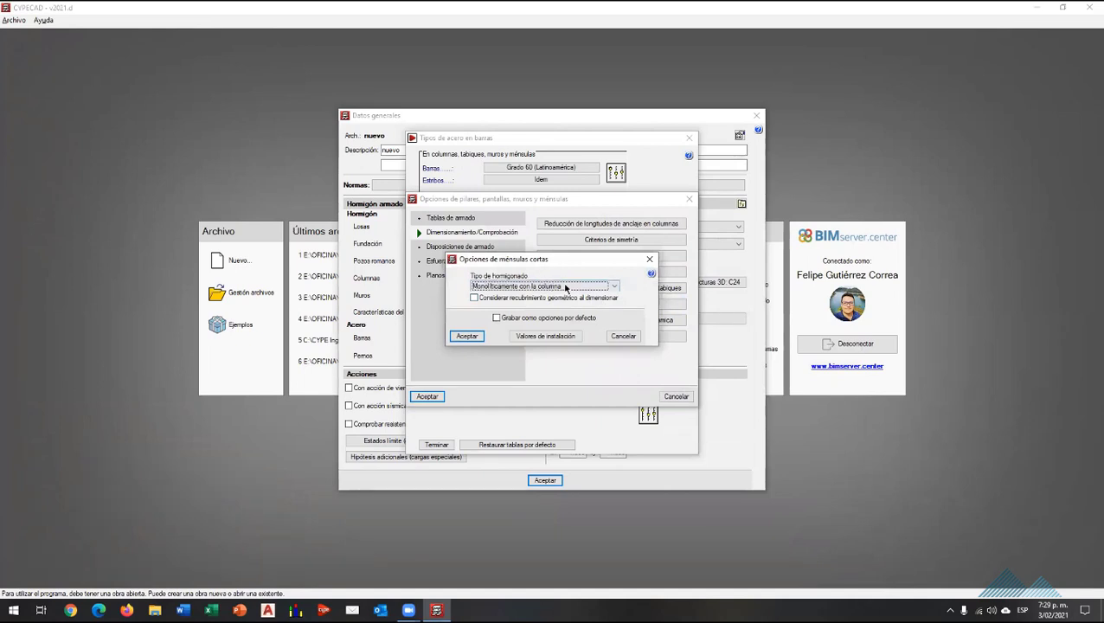
click(566, 286)
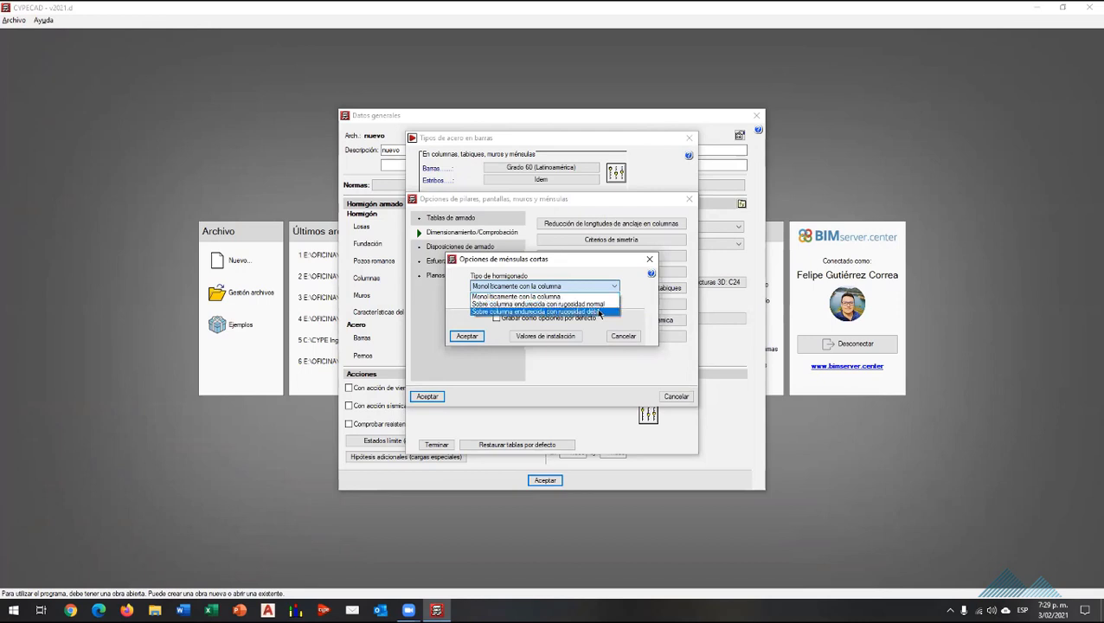
click(559, 265)
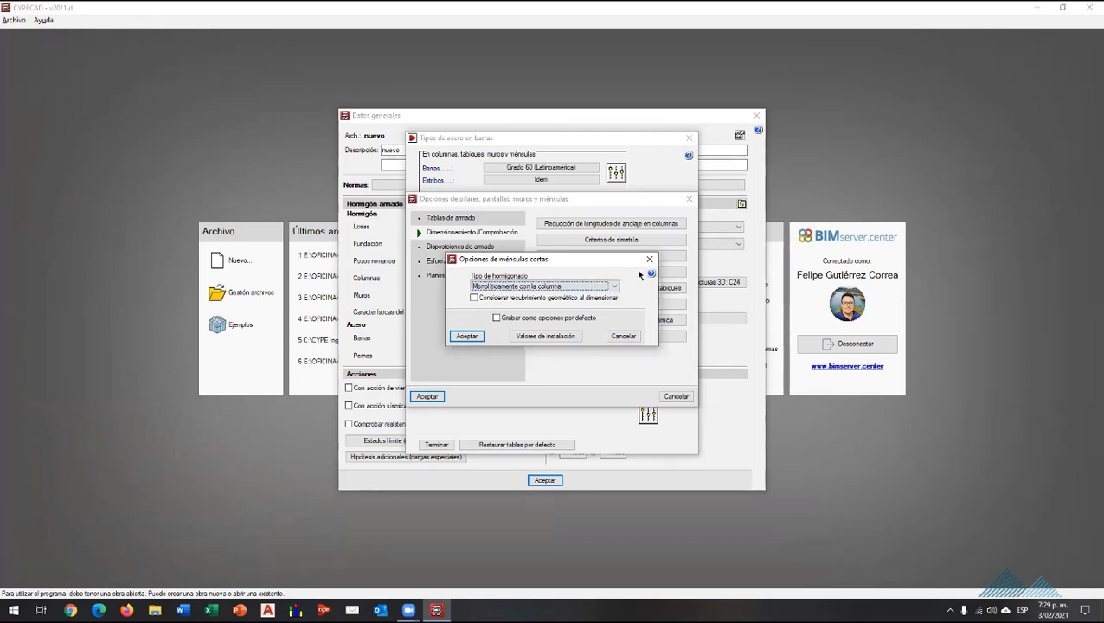
click(650, 262)
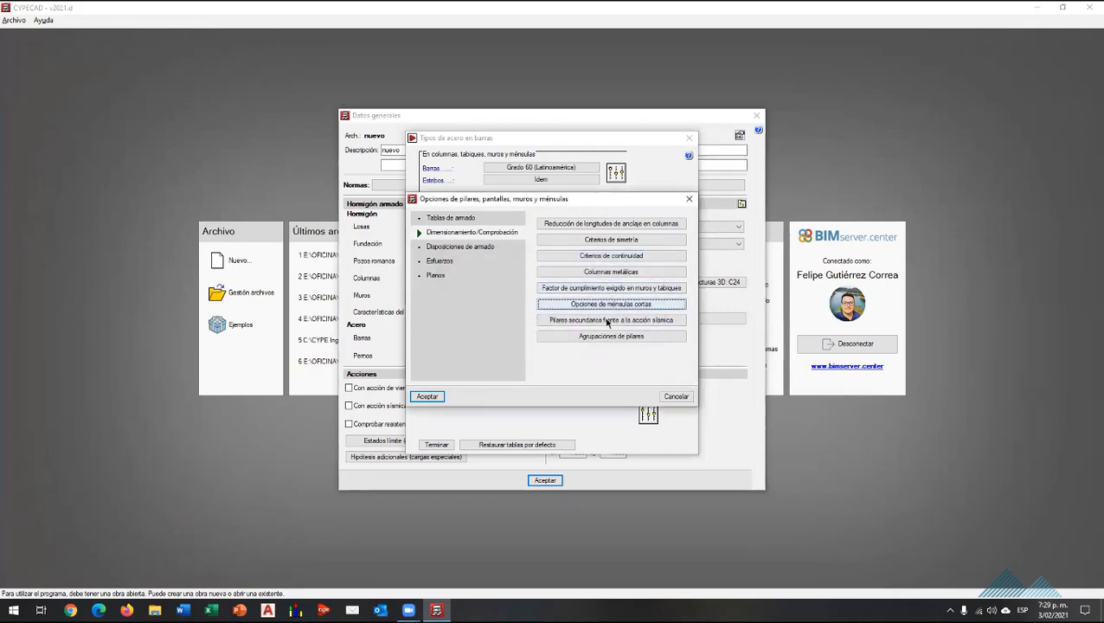
Accept secondary-column seismic settings with capacity-design shear and seismic detailing checks kept.
click(608, 320)
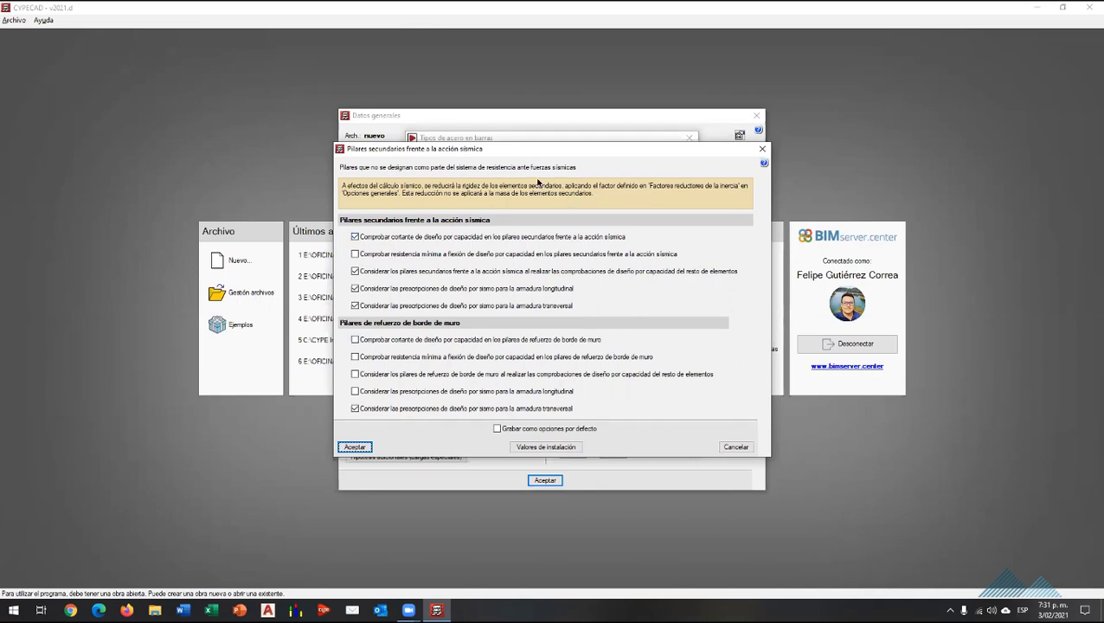
click(354, 447)
Keep 'Agrupaciones automáticas' enabled for column groupings and show the 'Disposiciones de armado' options.
click(579, 337)
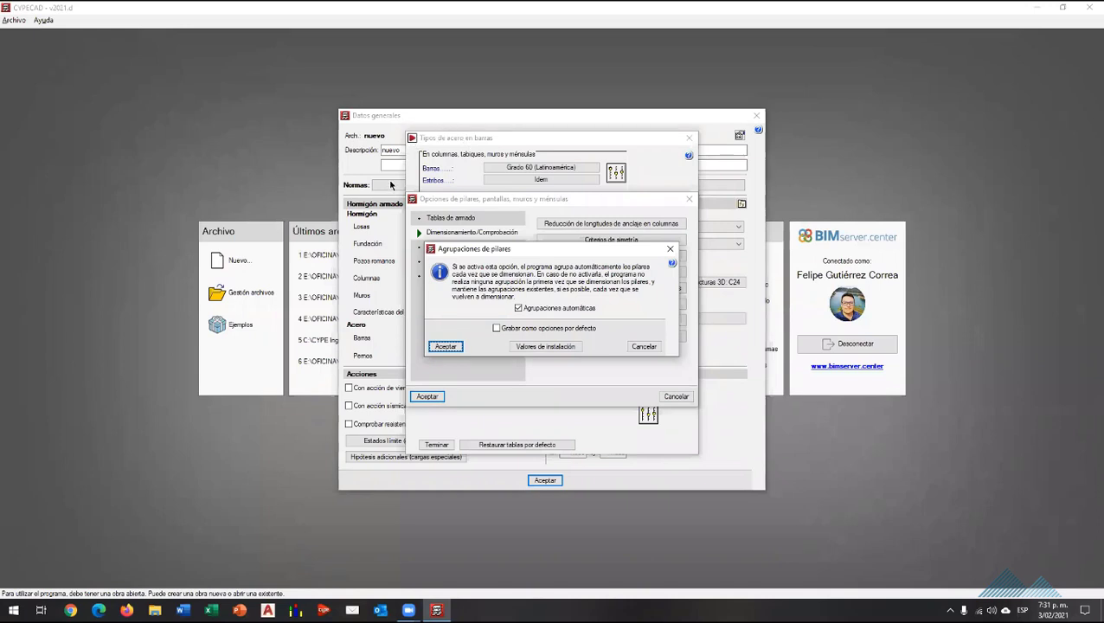
click(451, 347)
click(474, 250)
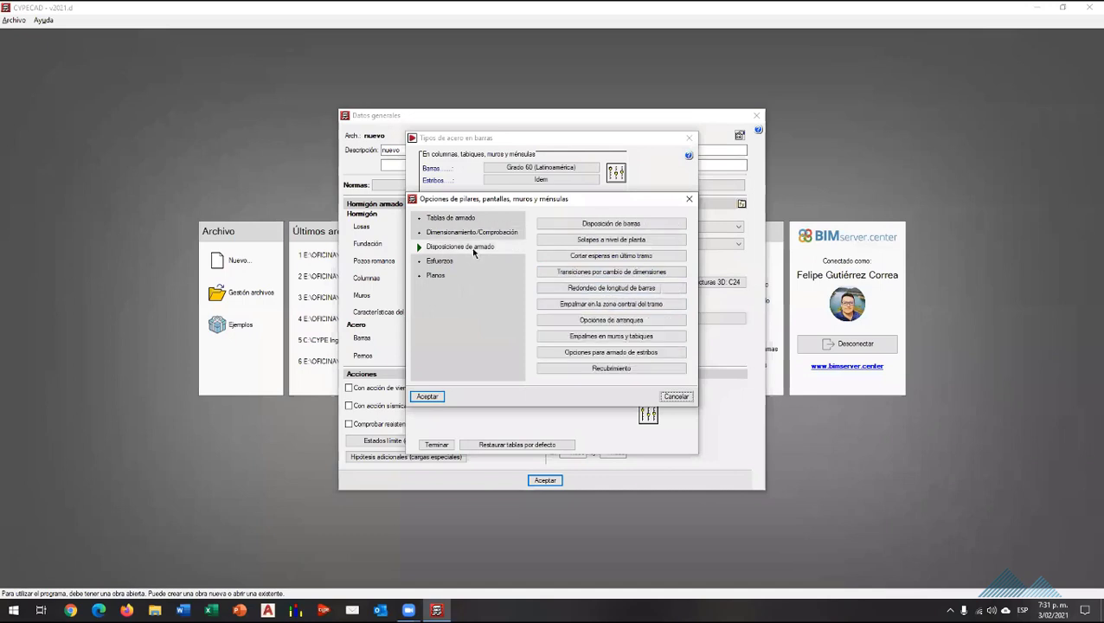
Keep 9.00 m maximum vertical bar length and 3.00 m for joining short spans.
click(641, 227)
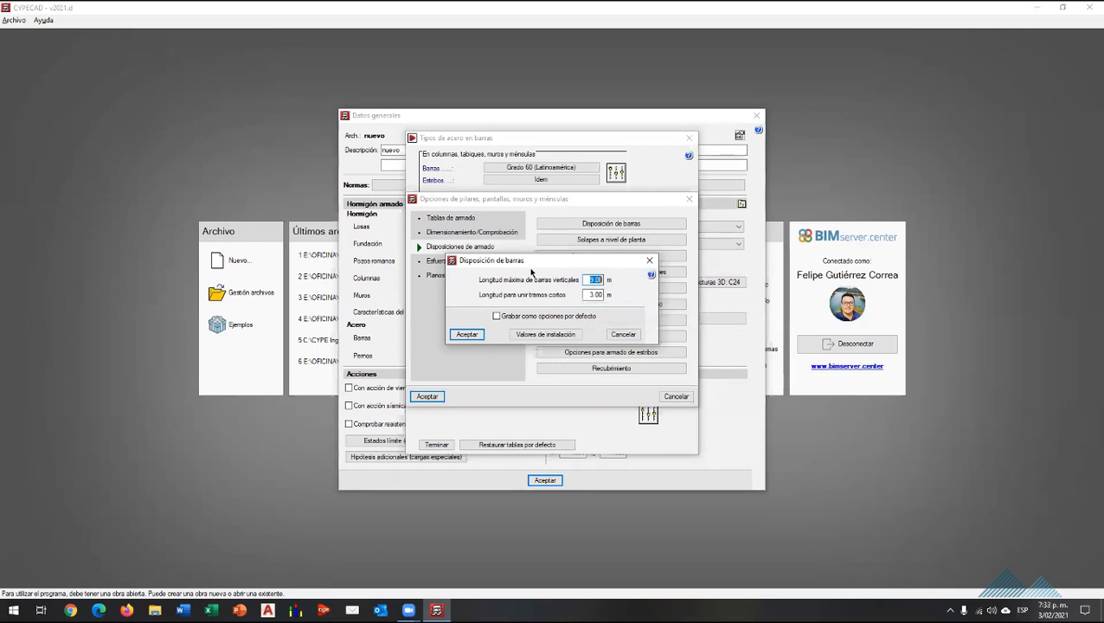
click(467, 336)
click(466, 334)
Set floor-level lap splices to 'Sin superposiciones intermedias'.
click(619, 239)
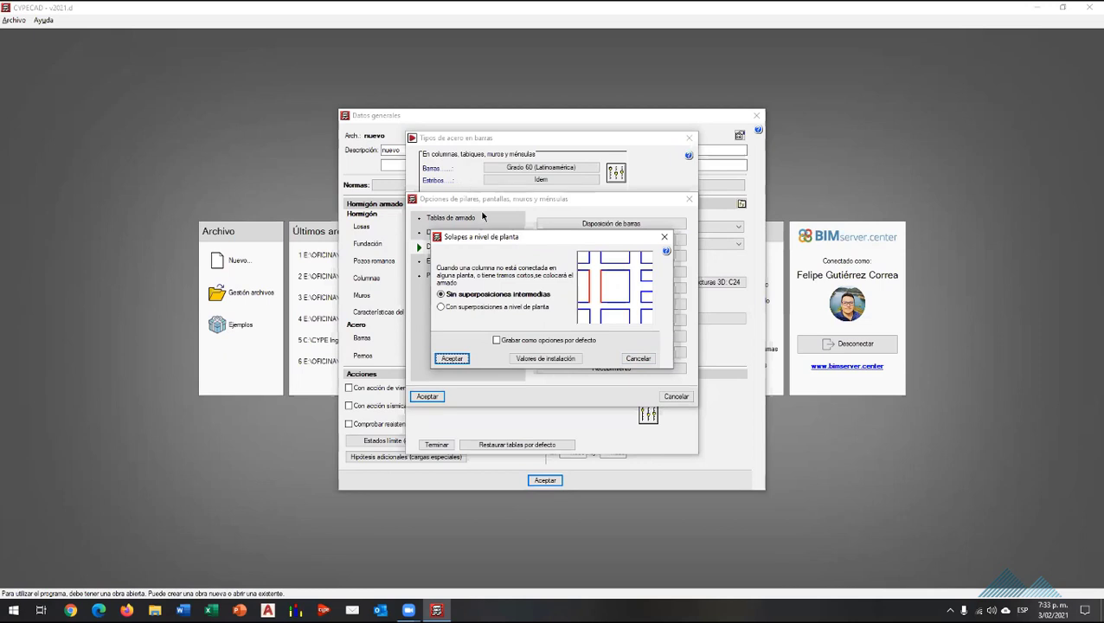
click(473, 307)
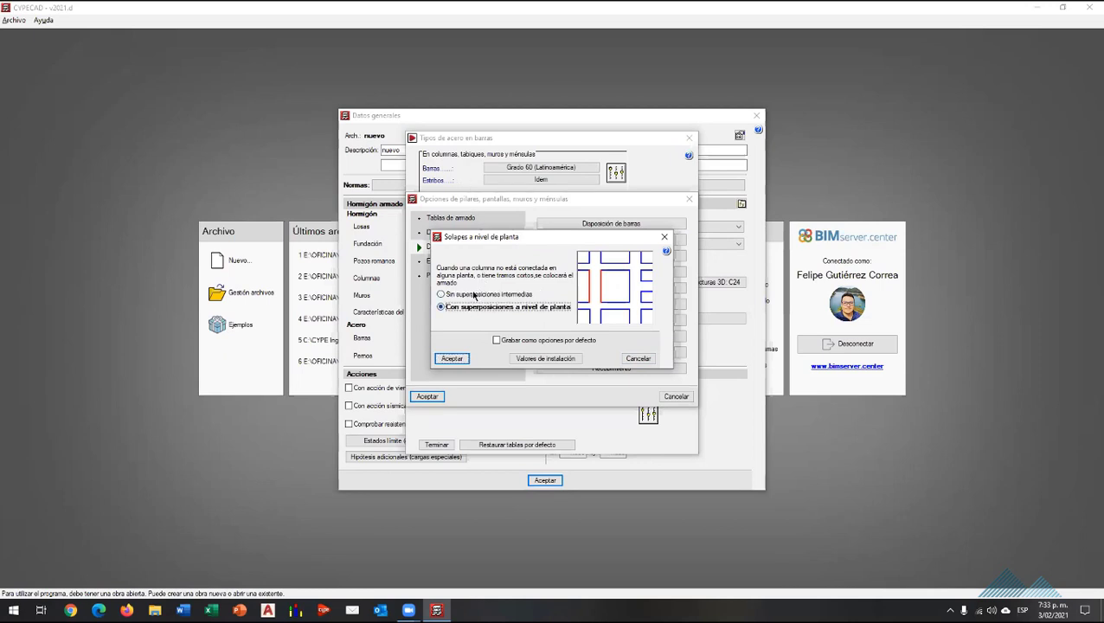
click(474, 295)
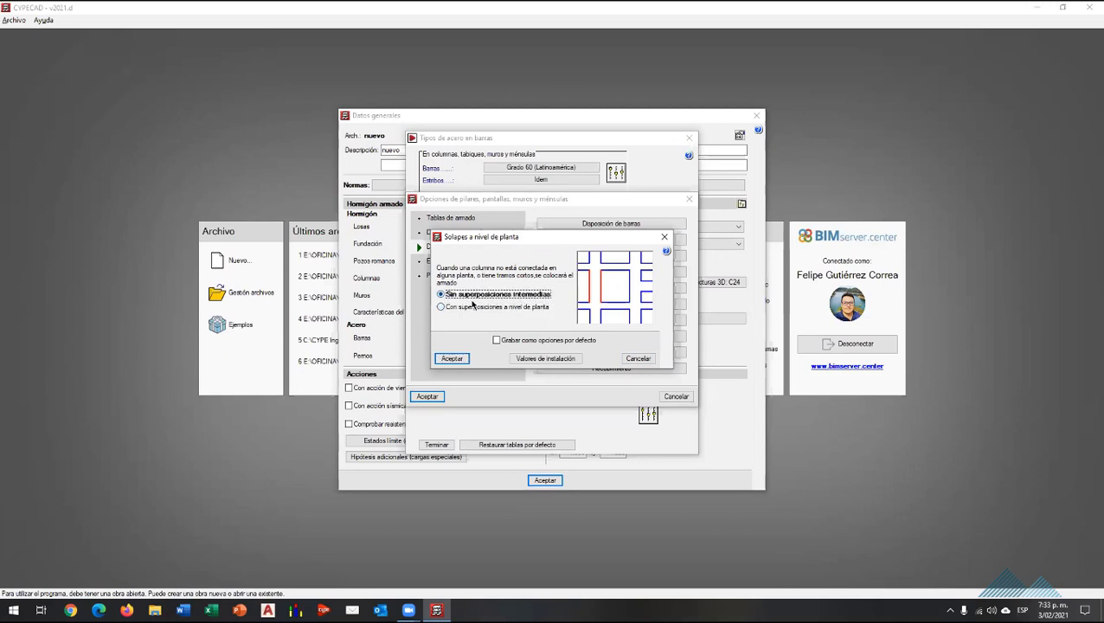
click(470, 308)
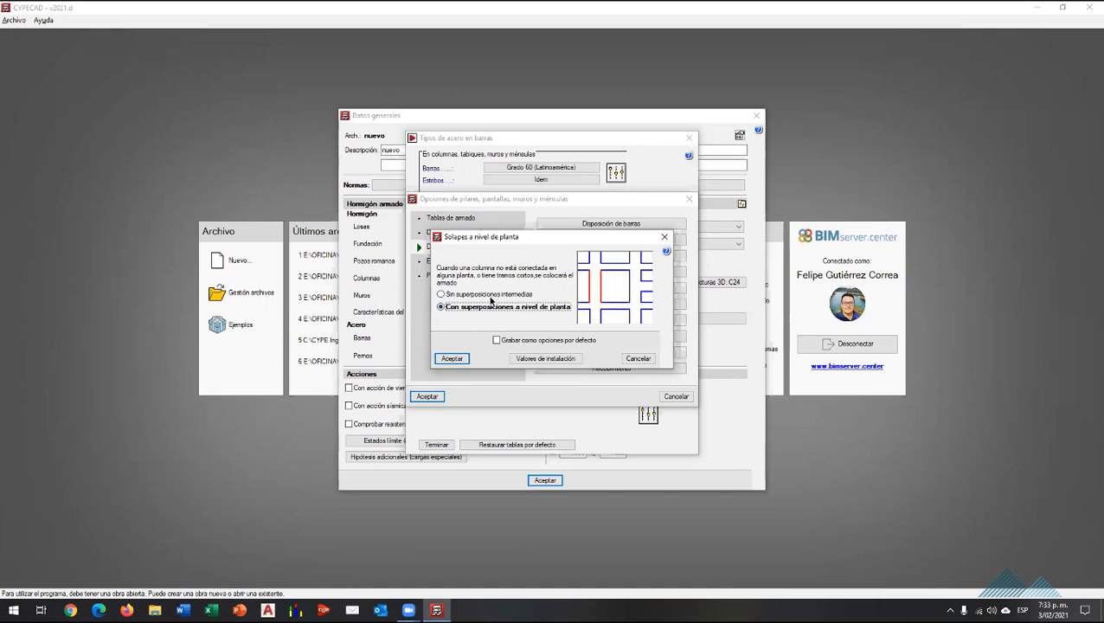
click(491, 296)
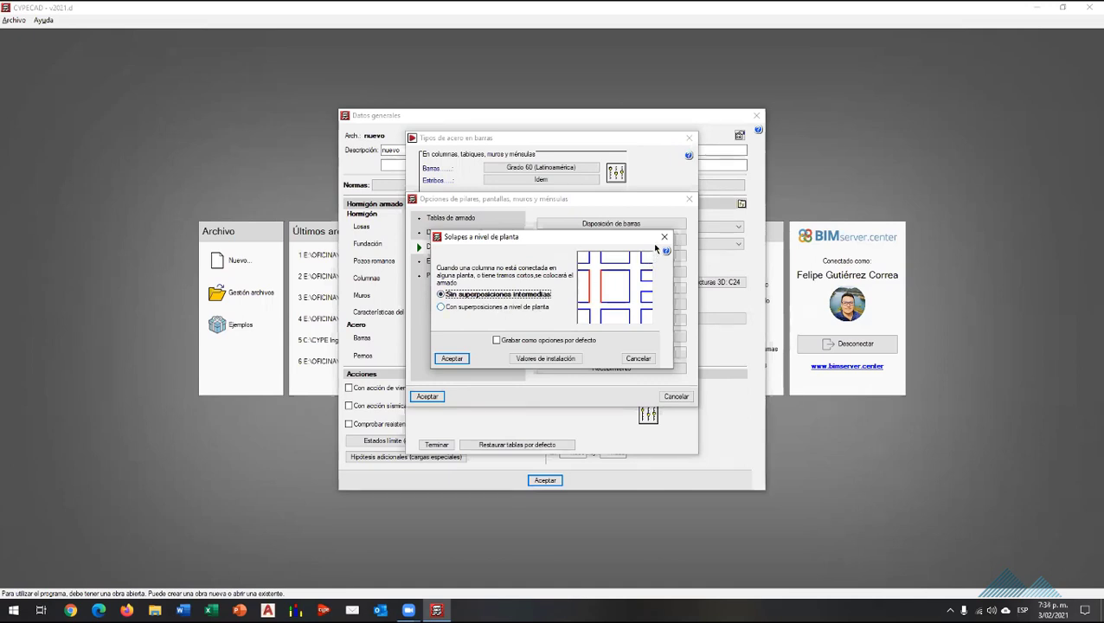
click(555, 358)
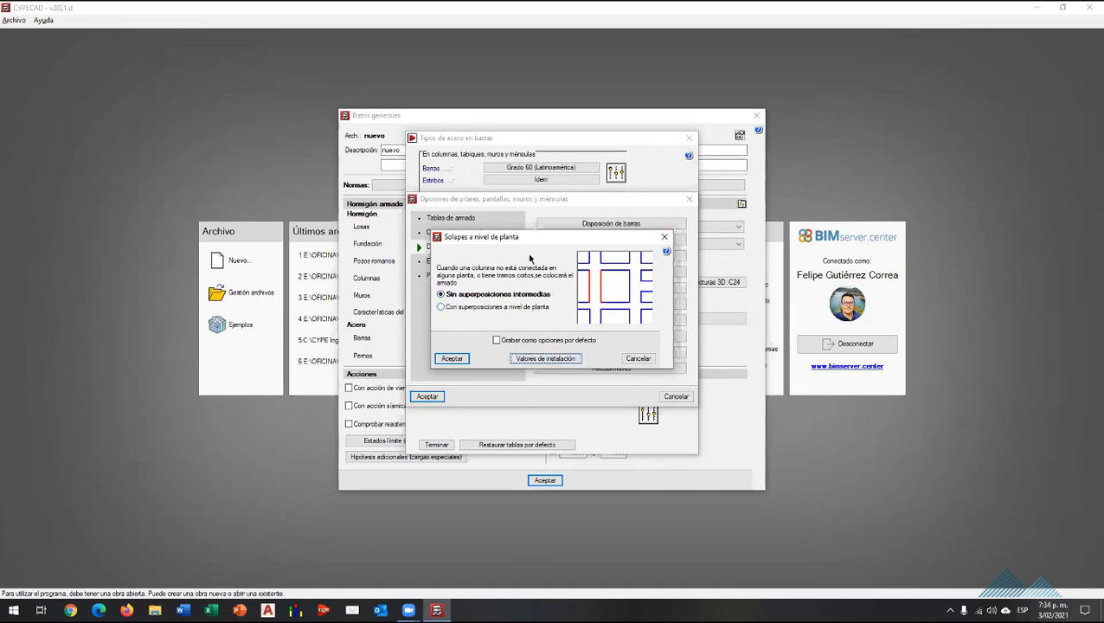
click(452, 360)
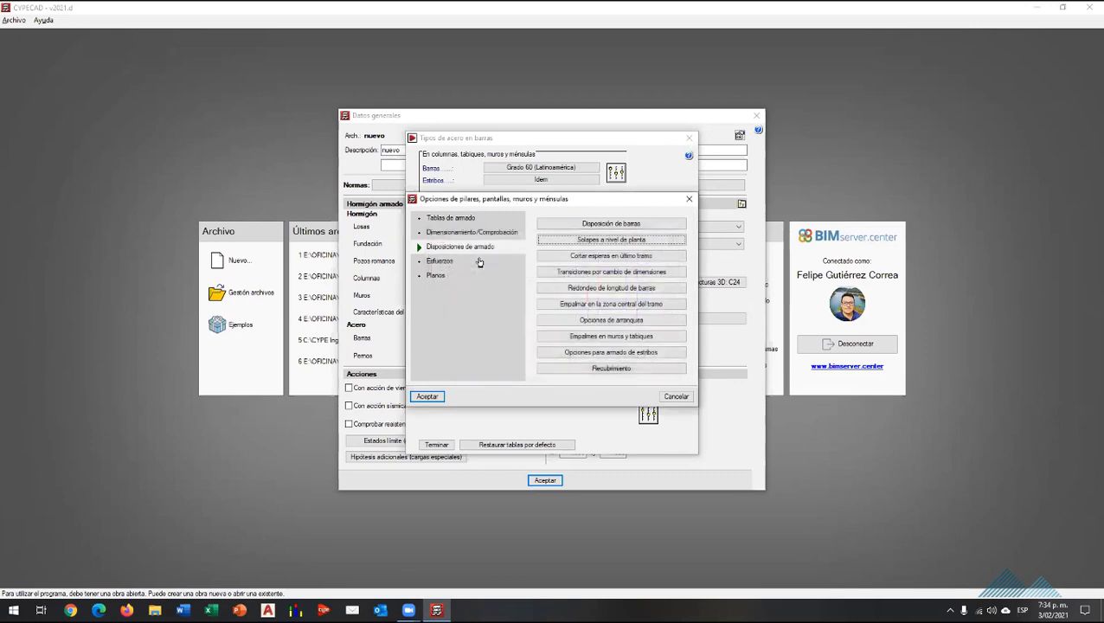
Enable 'Cortar esperas en último tramo' to cut column starter bars in the last span.
click(586, 257)
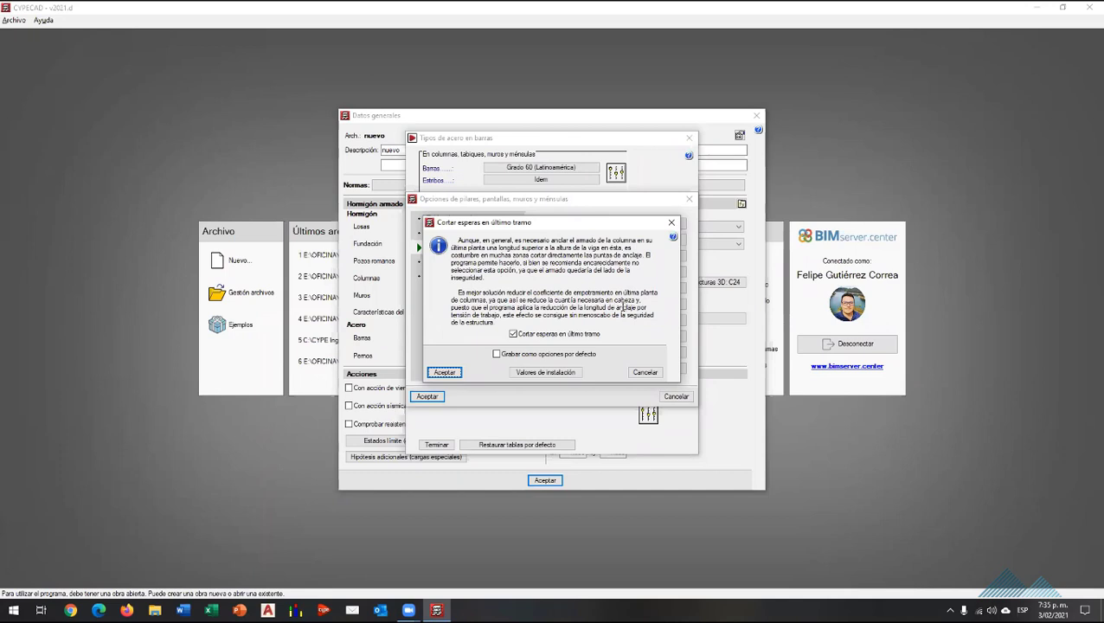
click(462, 374)
Check the b/h slope limit in 'Transiciones por cambio de dimensiones' and accept it.
click(615, 273)
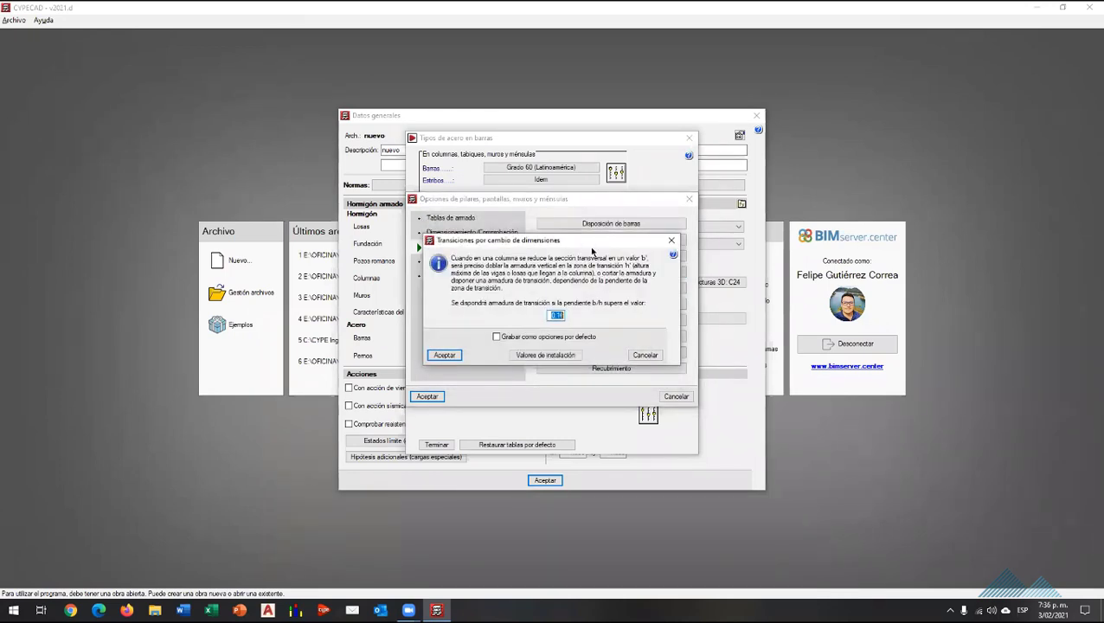
drag(593, 242, 661, 336)
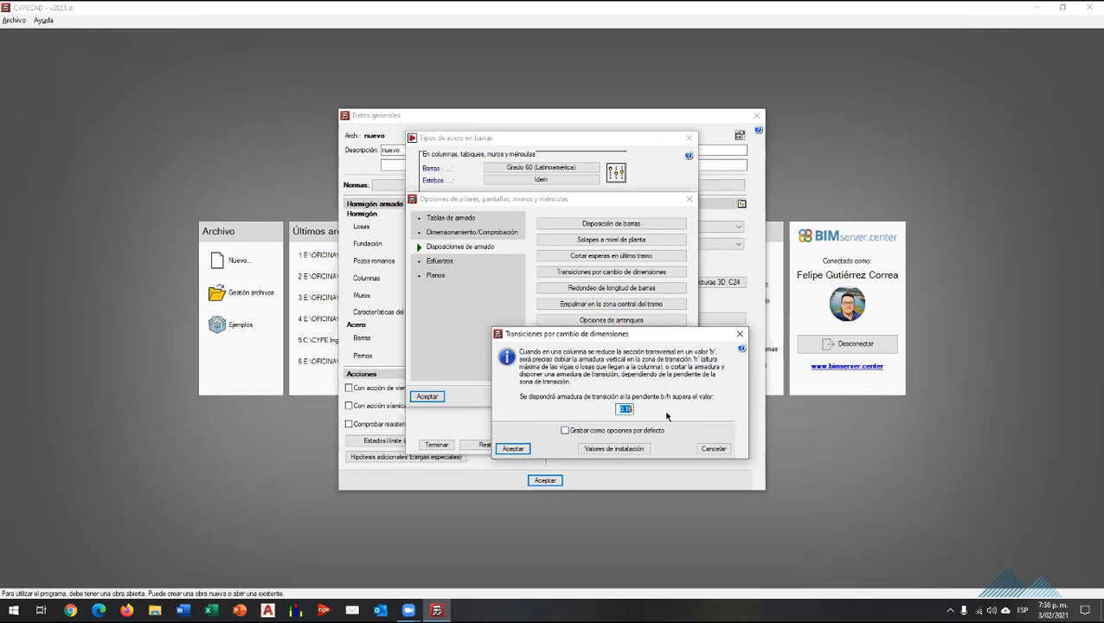
mouse_move(625, 410)
click(511, 448)
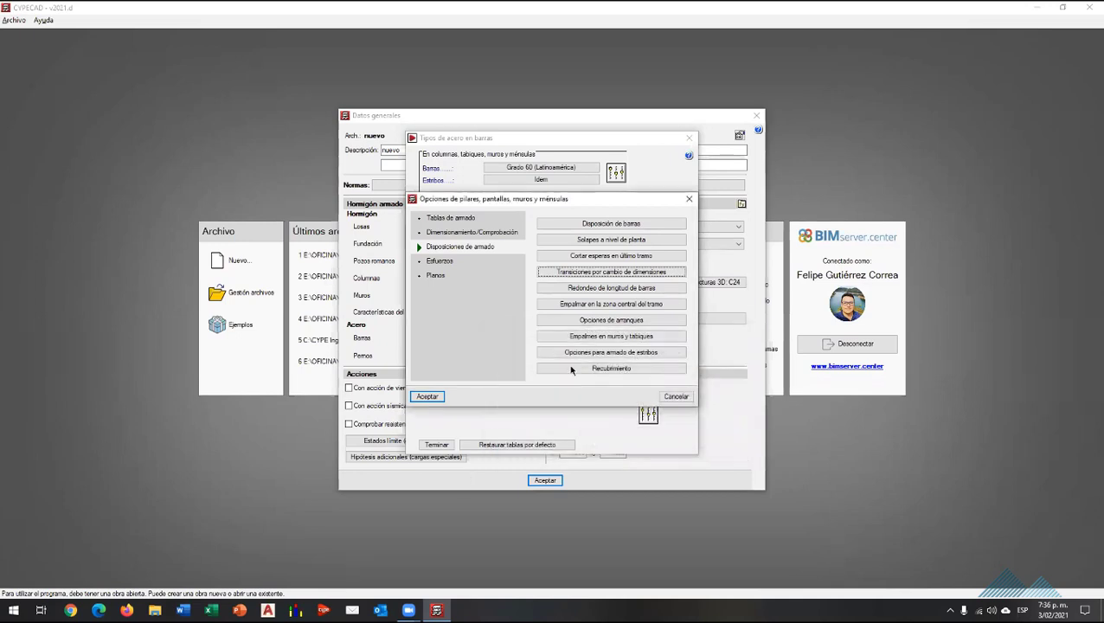
Accept bar length rounding and keep splicing in the span's central zone enabled.
click(622, 288)
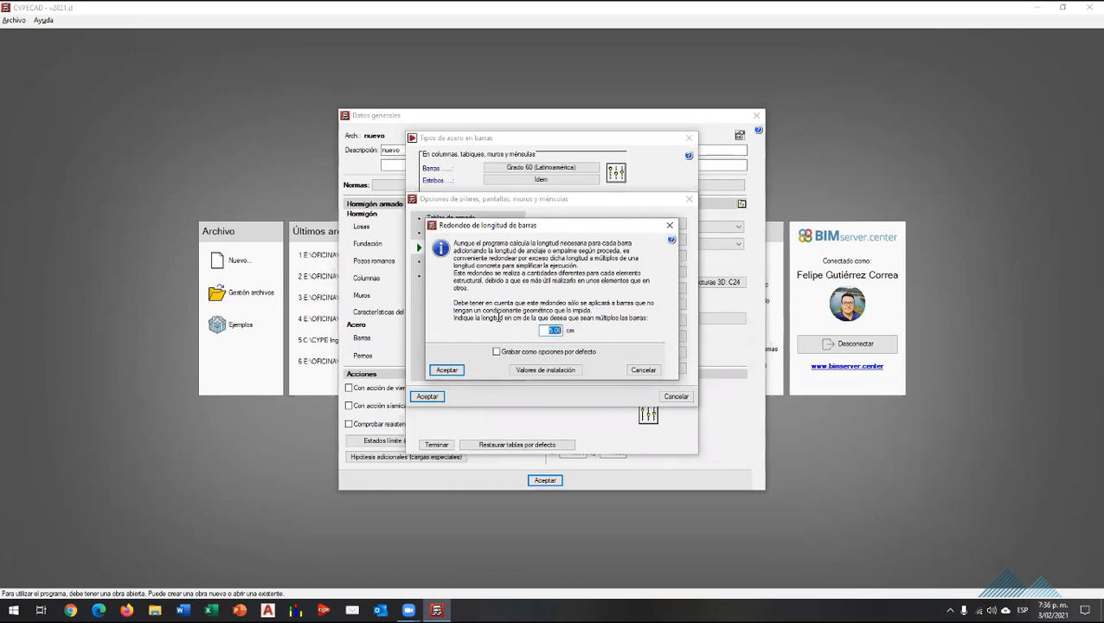
mouse_move(555, 331)
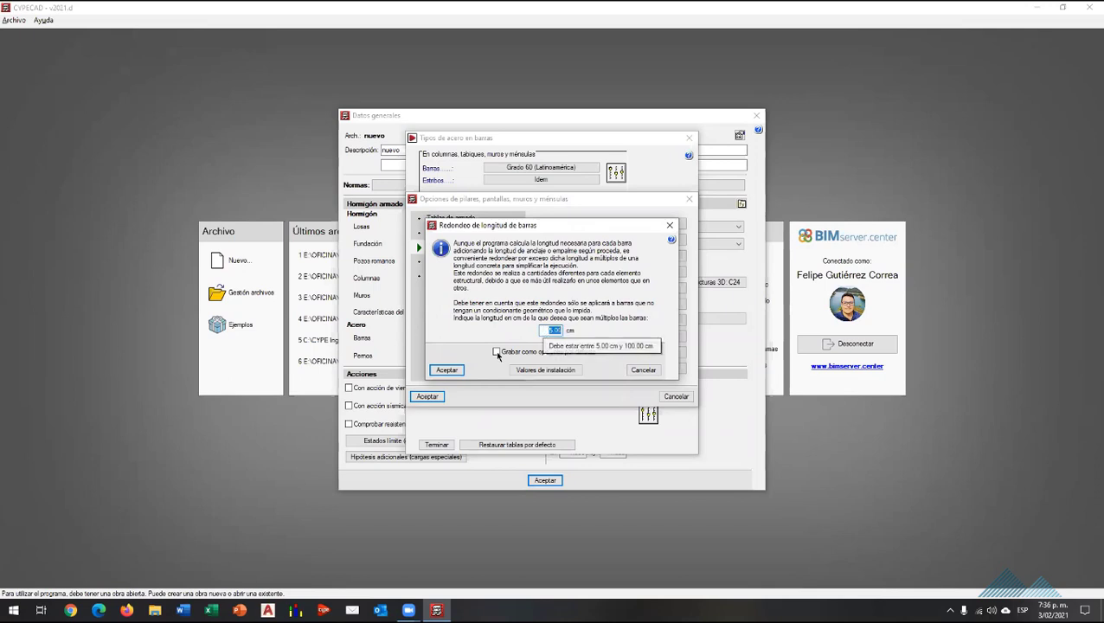
click(447, 369)
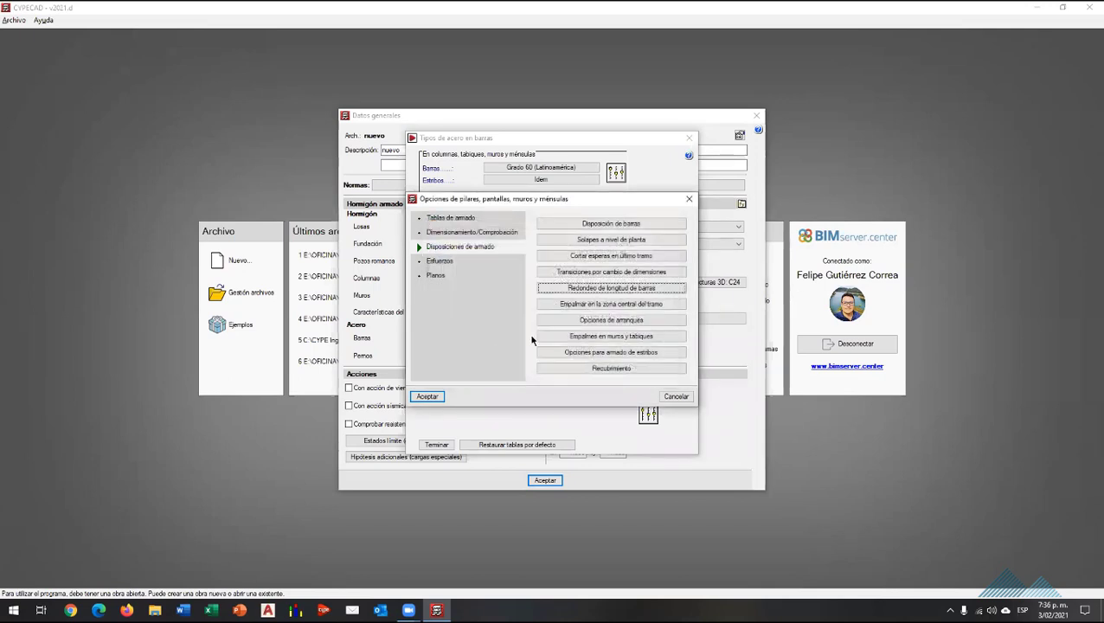
click(591, 307)
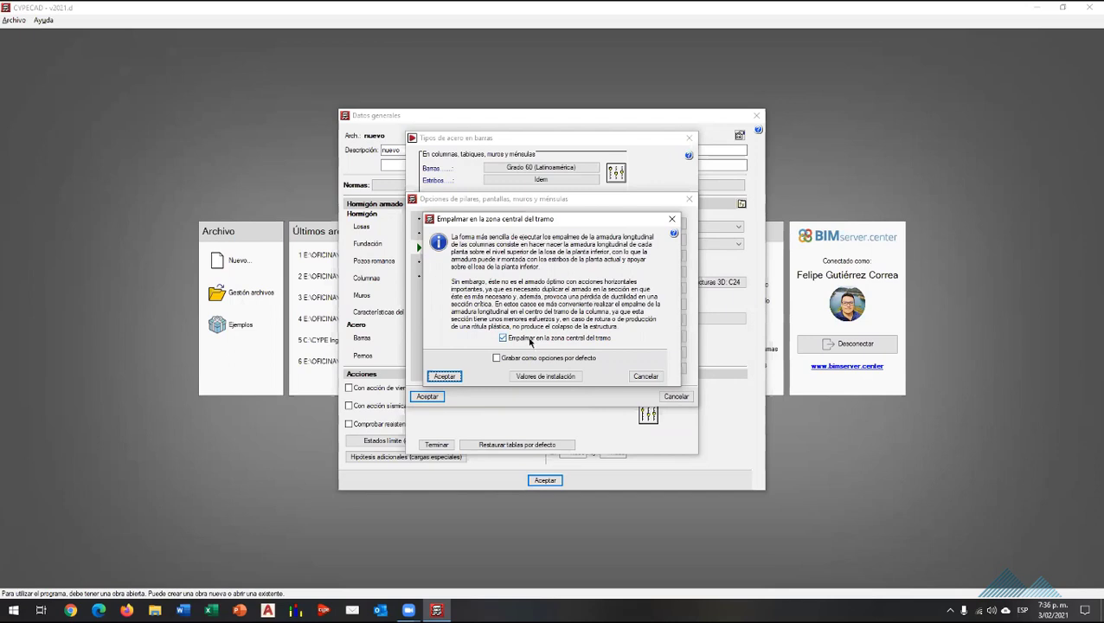
click(456, 372)
click(575, 322)
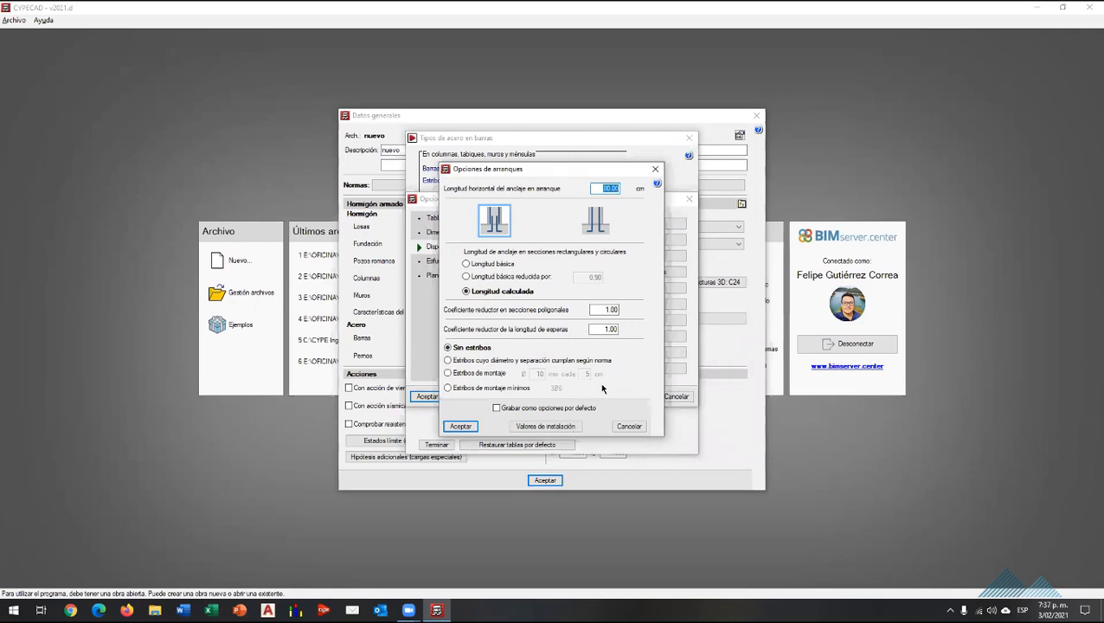
click(494, 226)
click(595, 227)
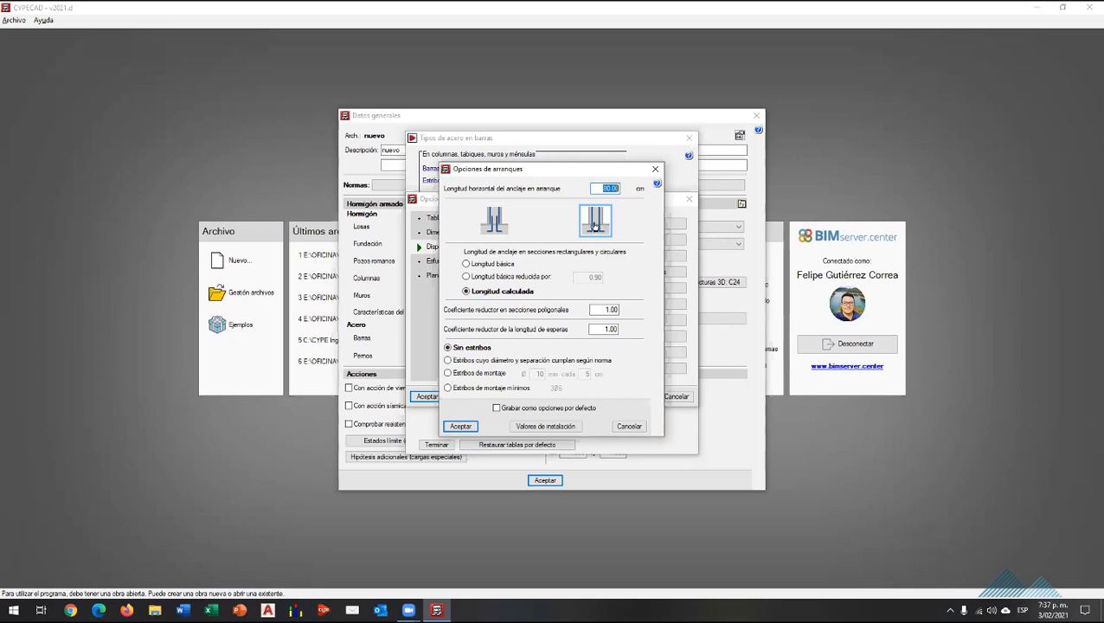
click(483, 213)
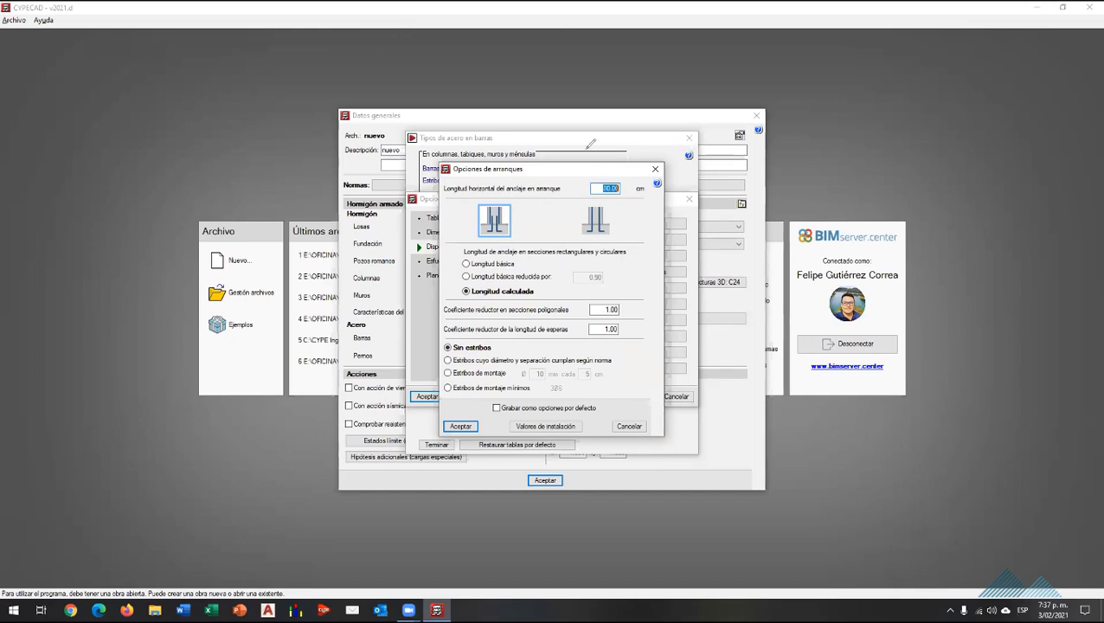
mouse_move(519, 128)
mouse_down()
mouse_move(523, 223)
mouse_move(420, 258)
mouse_move(421, 285)
mouse_move(476, 288)
mouse_up()
drag(628, 288, 707, 285)
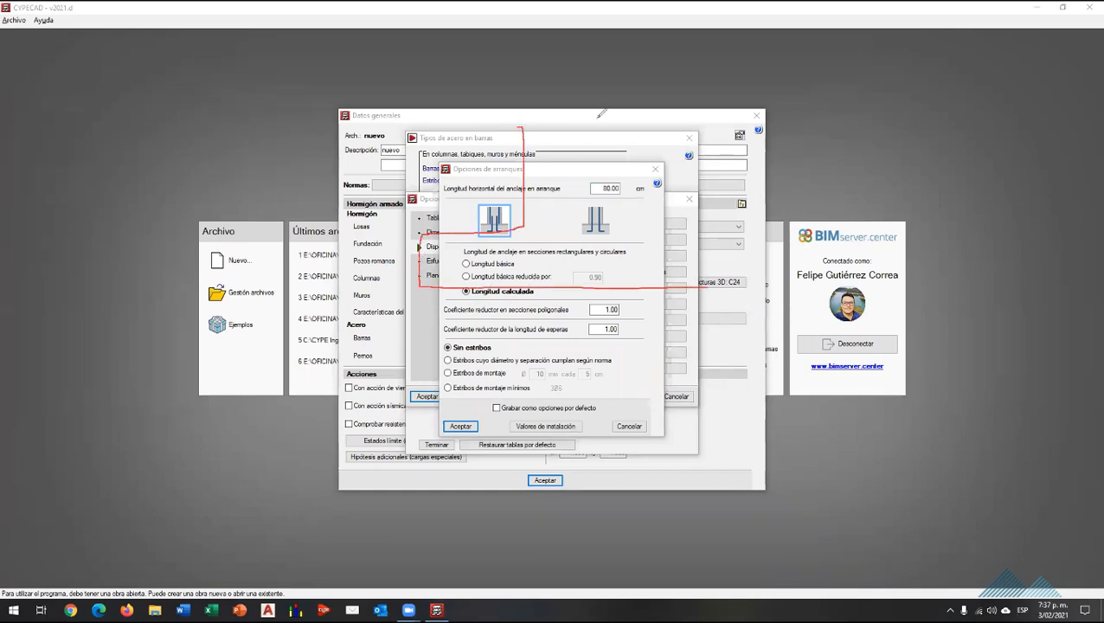
mouse_move(597, 119)
mouse_down()
mouse_move(599, 230)
mouse_move(701, 232)
mouse_move(719, 281)
mouse_up()
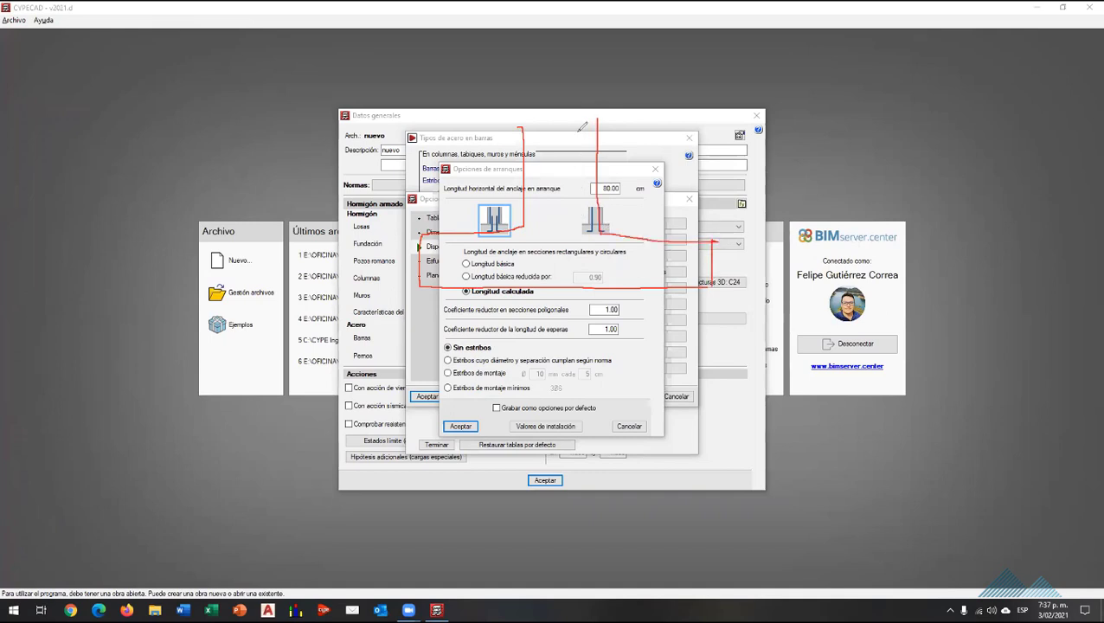
mouse_move(582, 128)
mouse_down()
mouse_move(580, 278)
mouse_move(649, 277)
mouse_up()
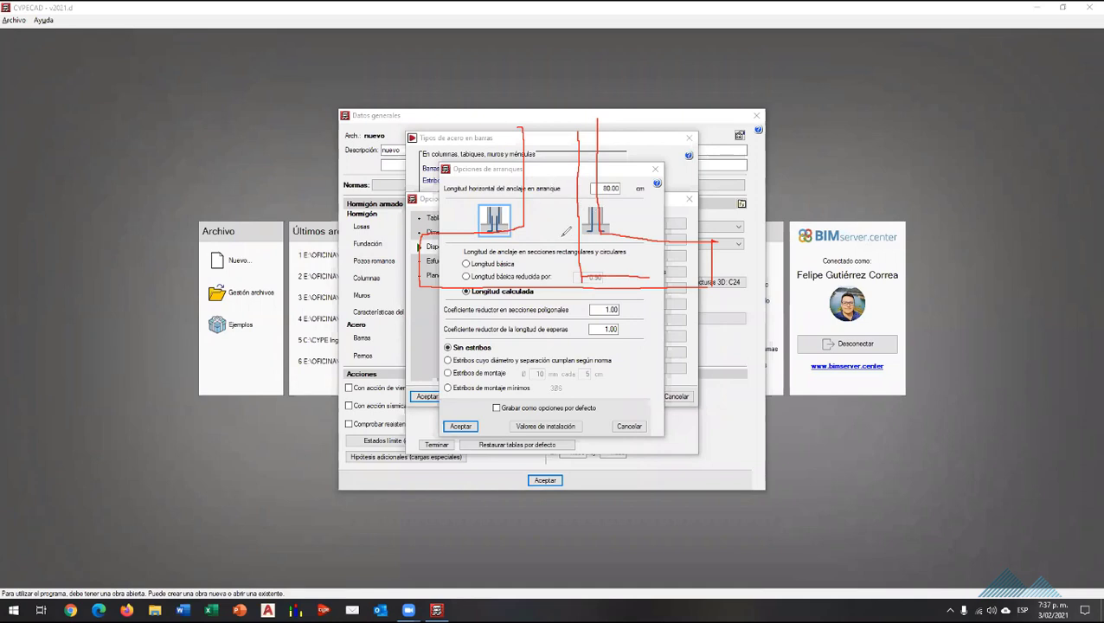
drag(557, 235, 559, 274)
drag(534, 261, 546, 268)
drag(604, 261, 625, 270)
drag(604, 274, 617, 269)
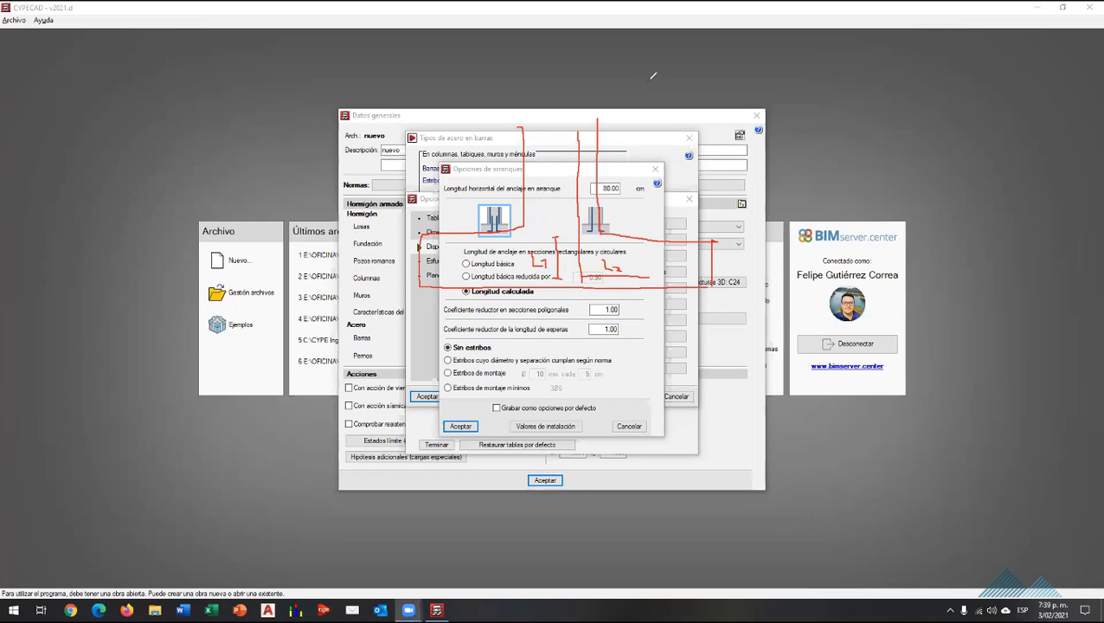
Switch column starters to the lapped foundation layout with an 80 cm horizontal anchorage length.
key(e)
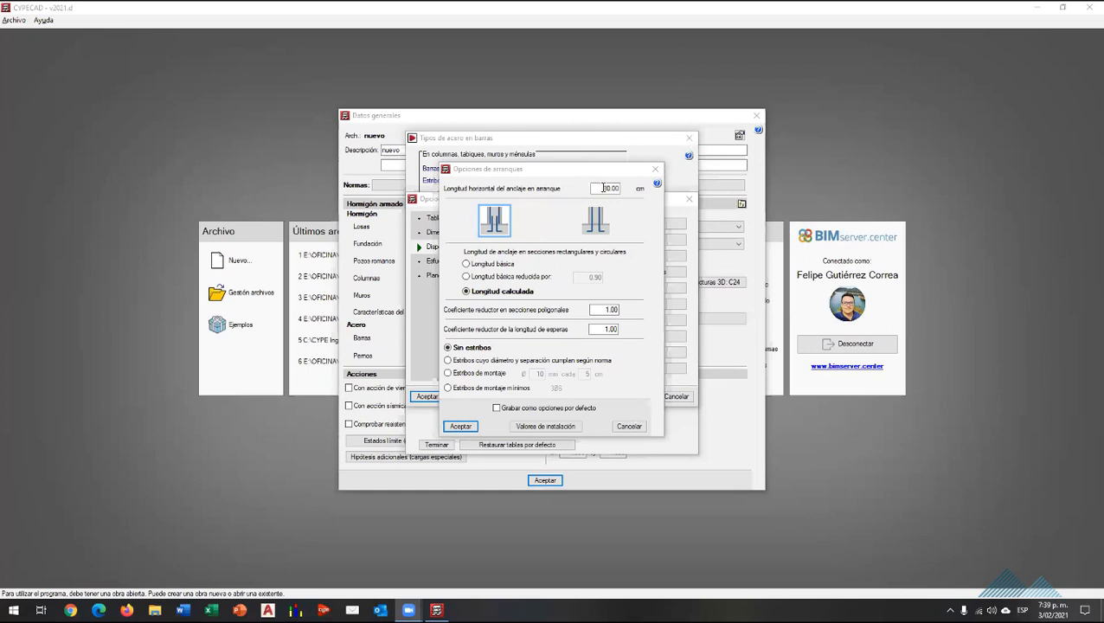
click(658, 185)
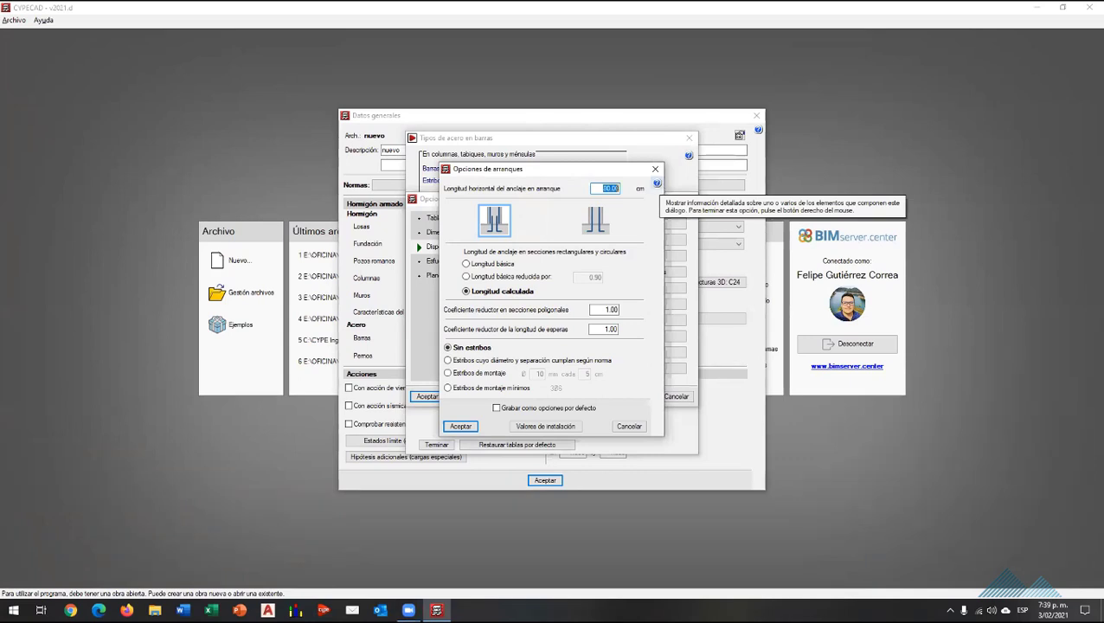
text(40)
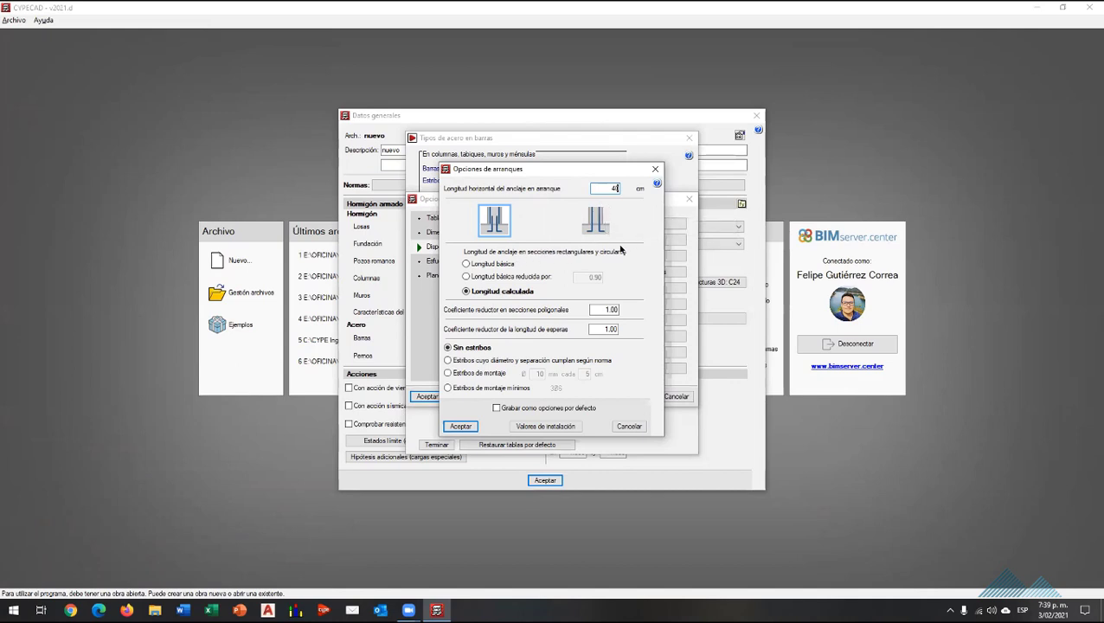
click(493, 229)
click(591, 227)
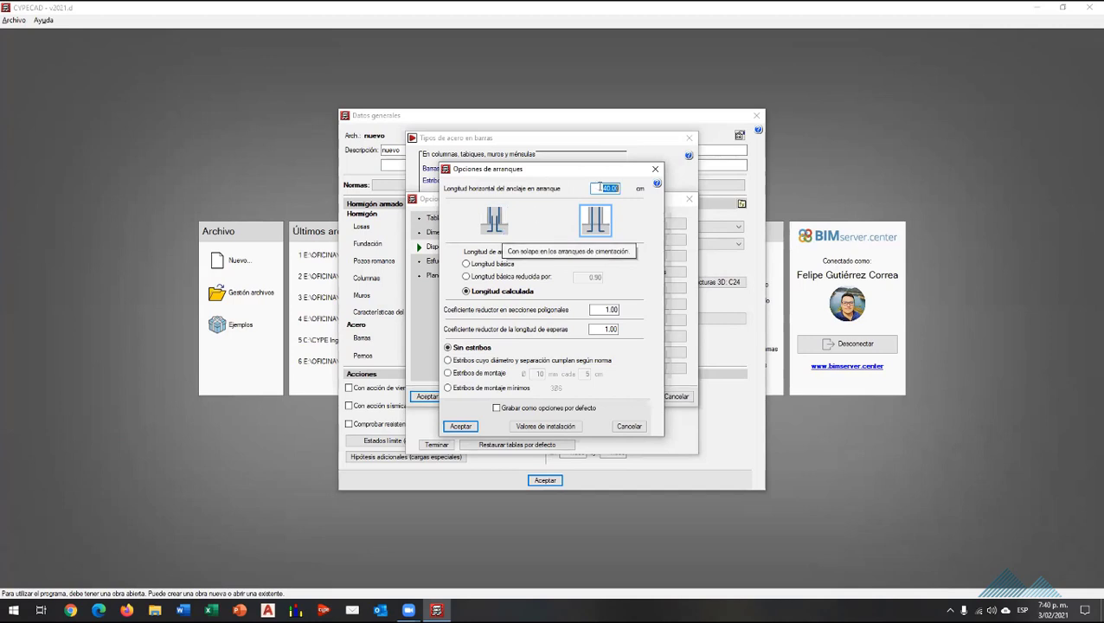
click(602, 188)
double_click(601, 188)
text(8)
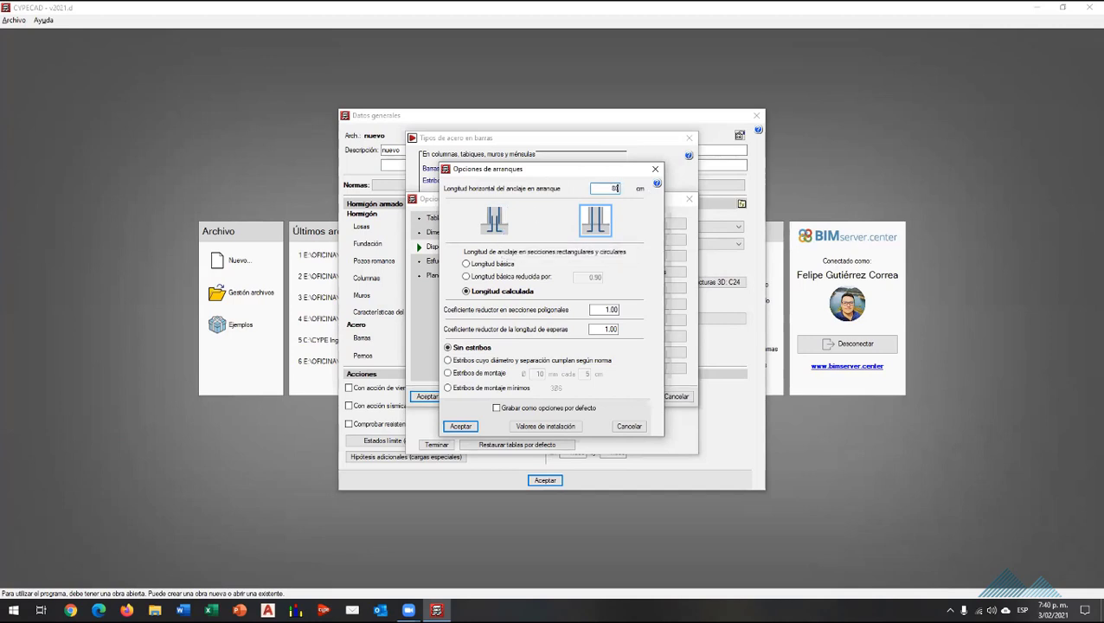
text(0)
Review the wall and partition splice lengths of 2.00·Lb and 1.40·Lb, then close them.
click(658, 169)
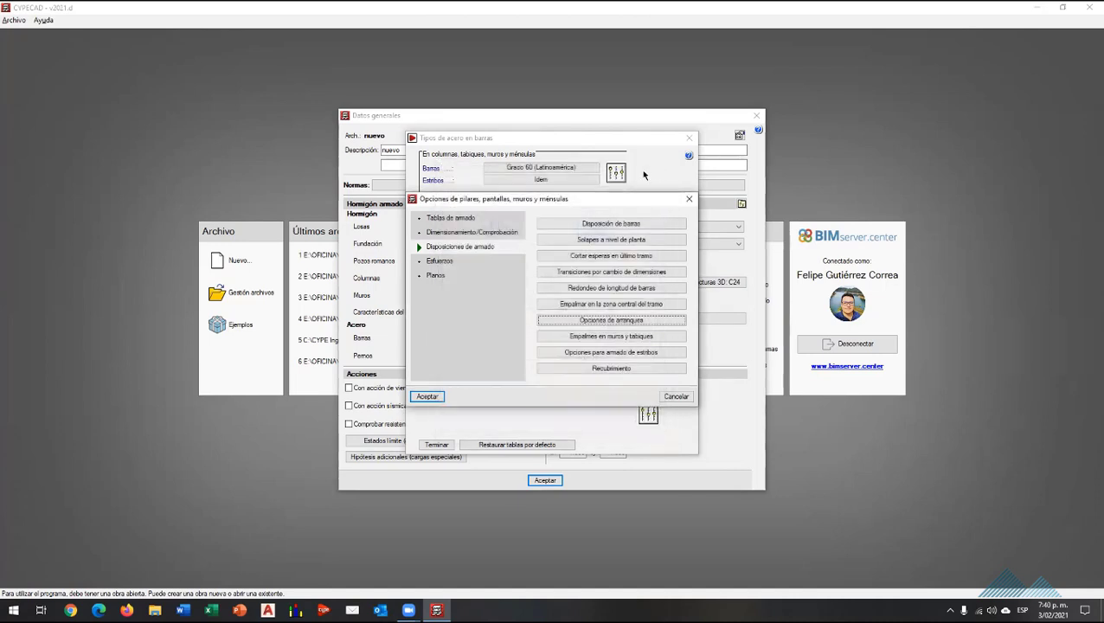
click(626, 339)
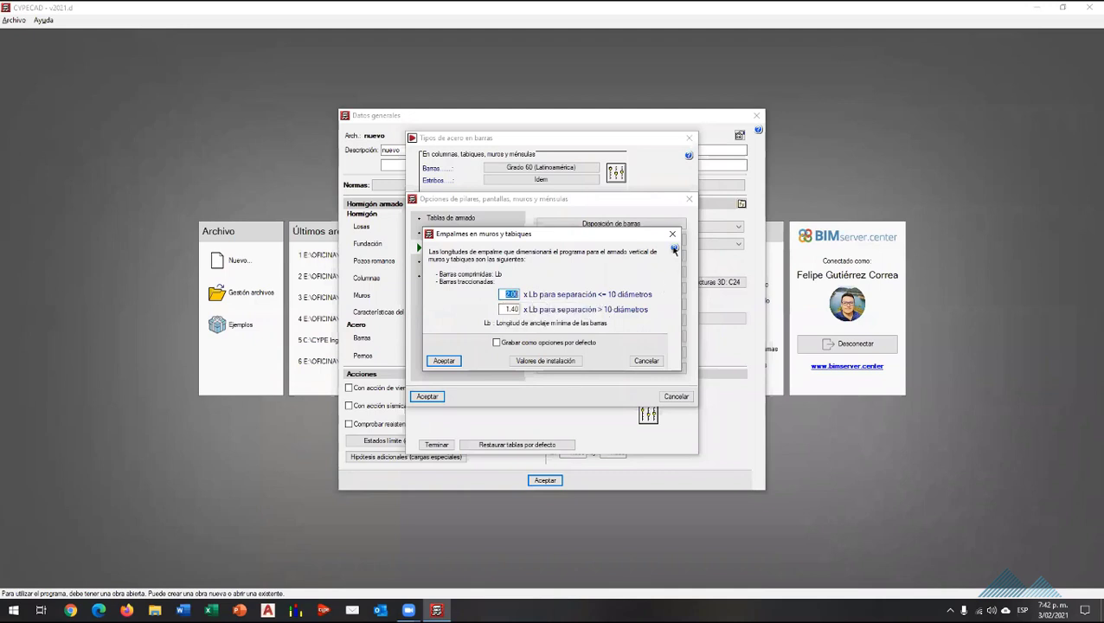
click(672, 234)
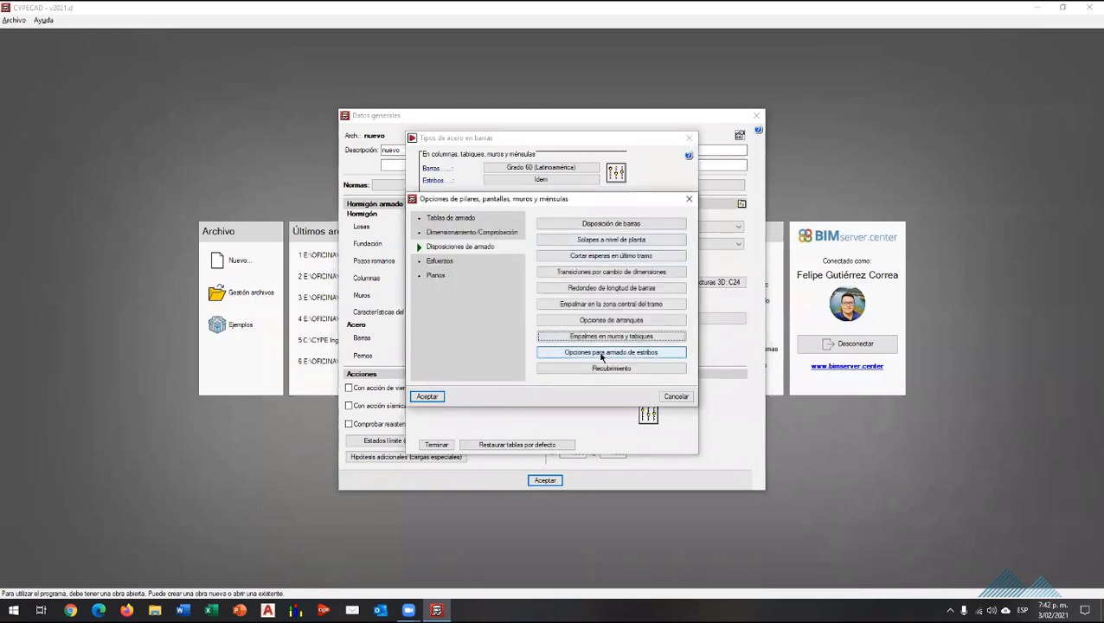
click(568, 353)
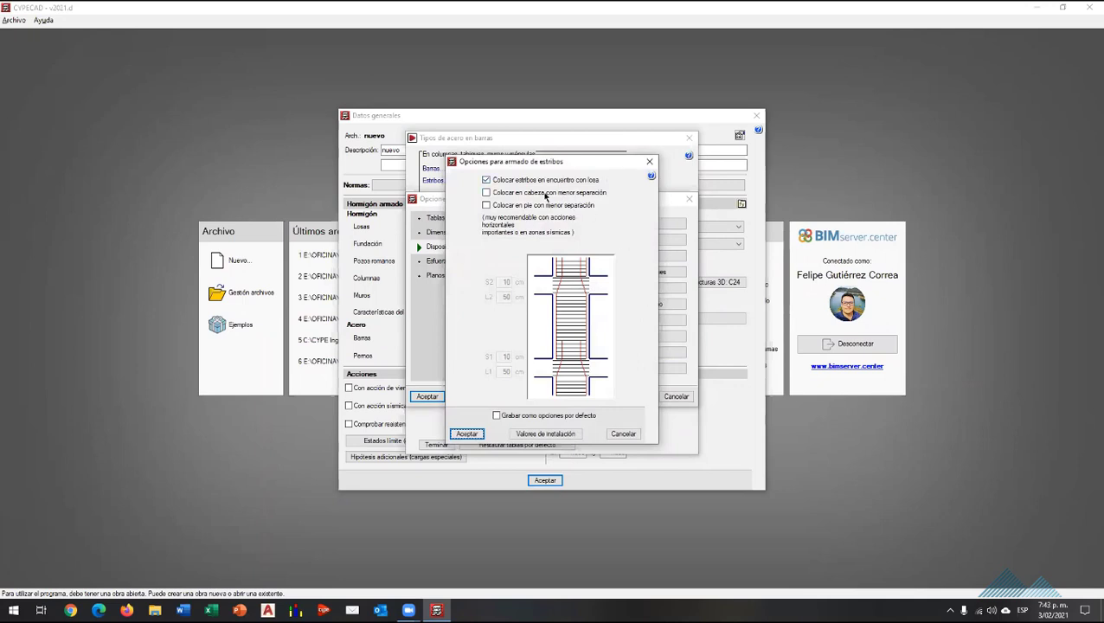
click(545, 193)
click(540, 206)
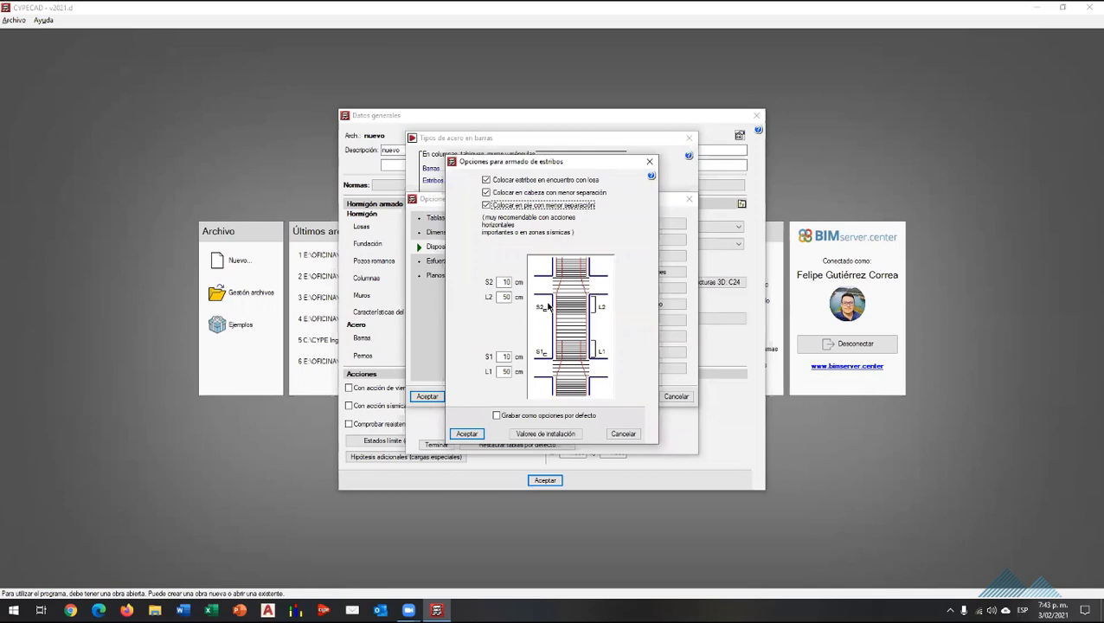
click(538, 193)
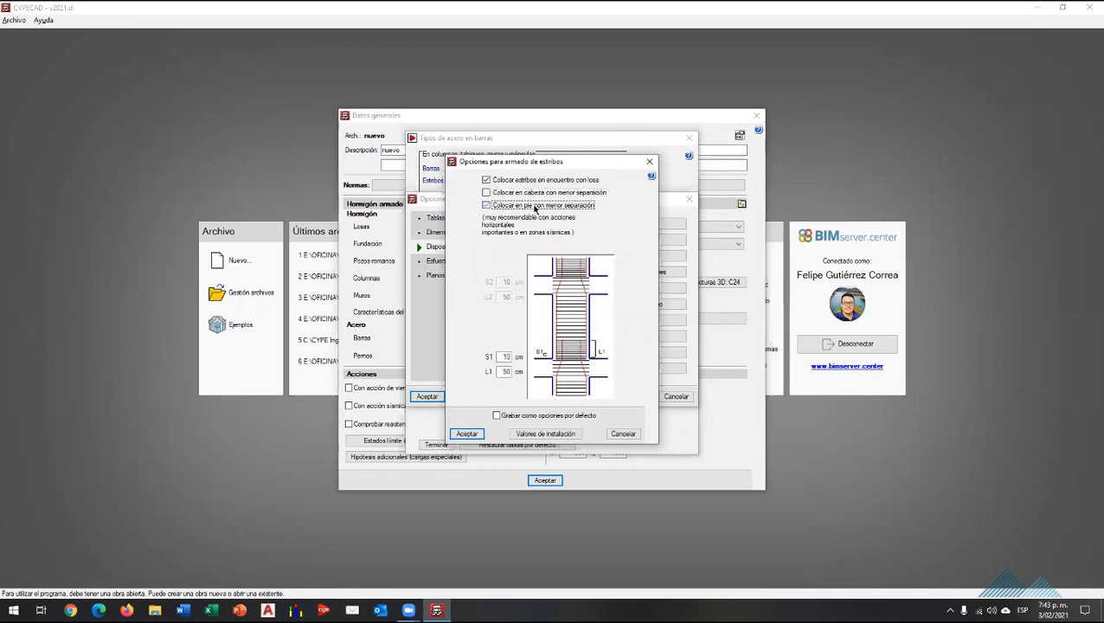
click(535, 194)
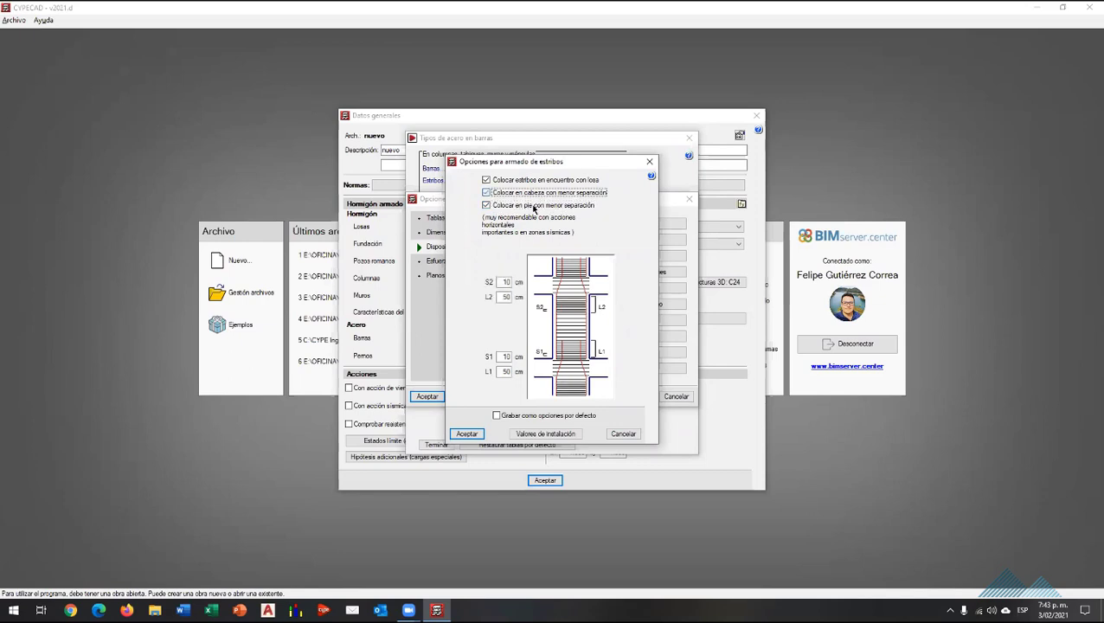
click(534, 206)
click(535, 193)
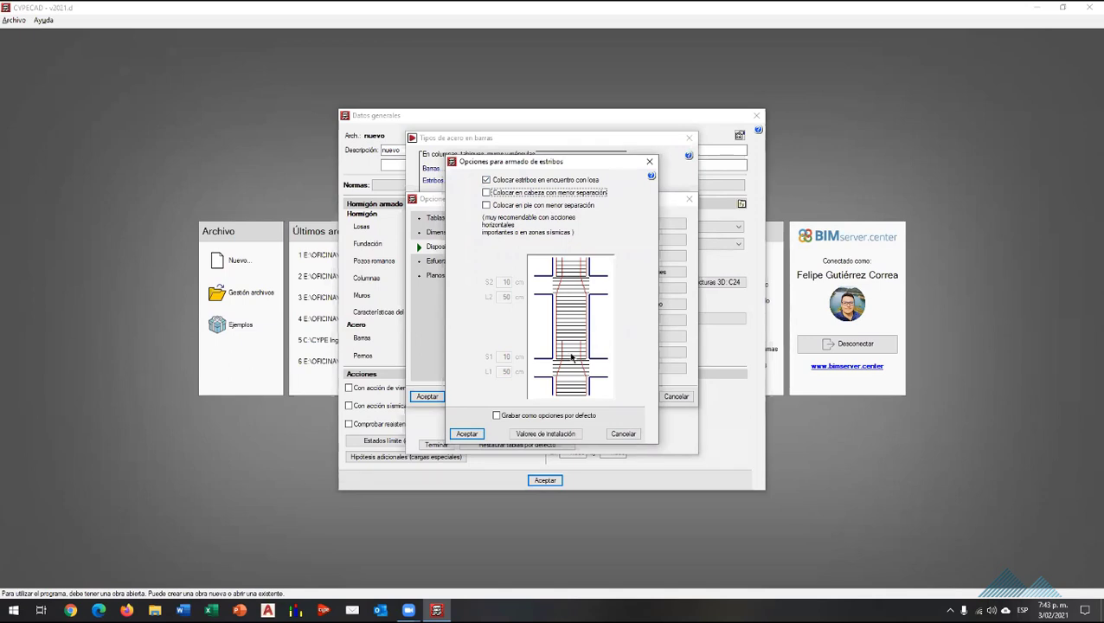
click(558, 192)
click(554, 206)
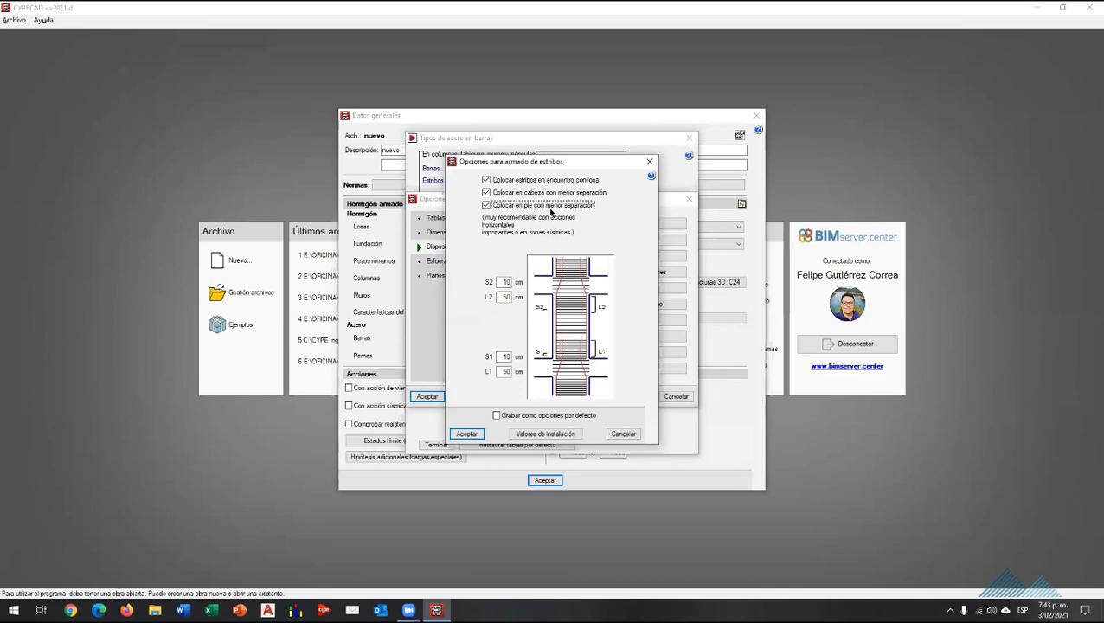
click(550, 208)
click(548, 193)
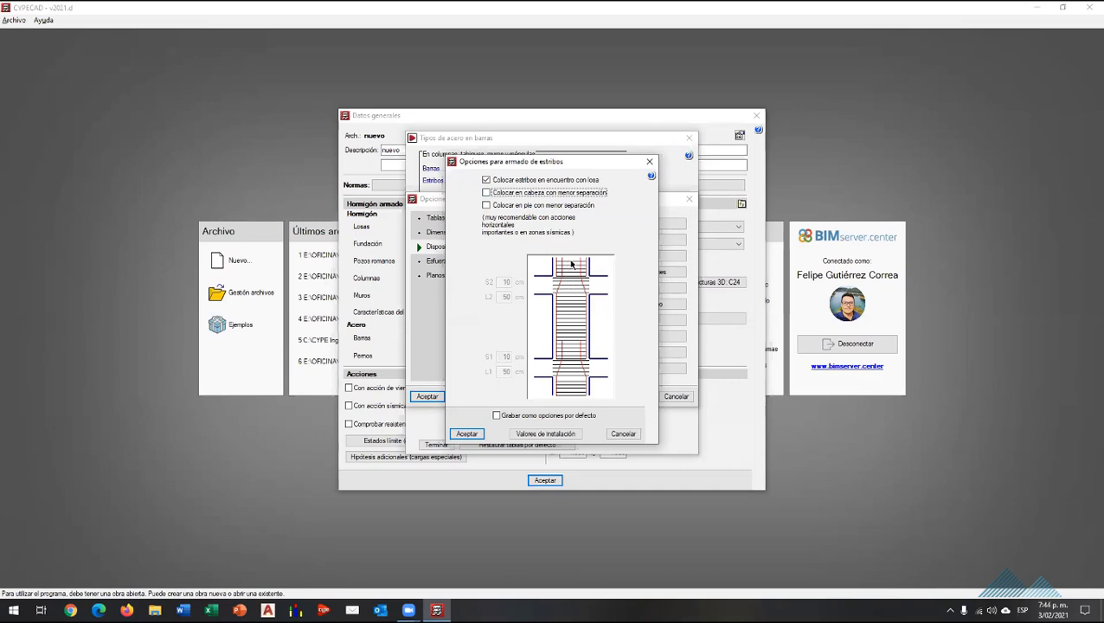
Accept the stirrup placement options and keep the column stirrup cover at 5.0 cm.
click(467, 433)
click(597, 368)
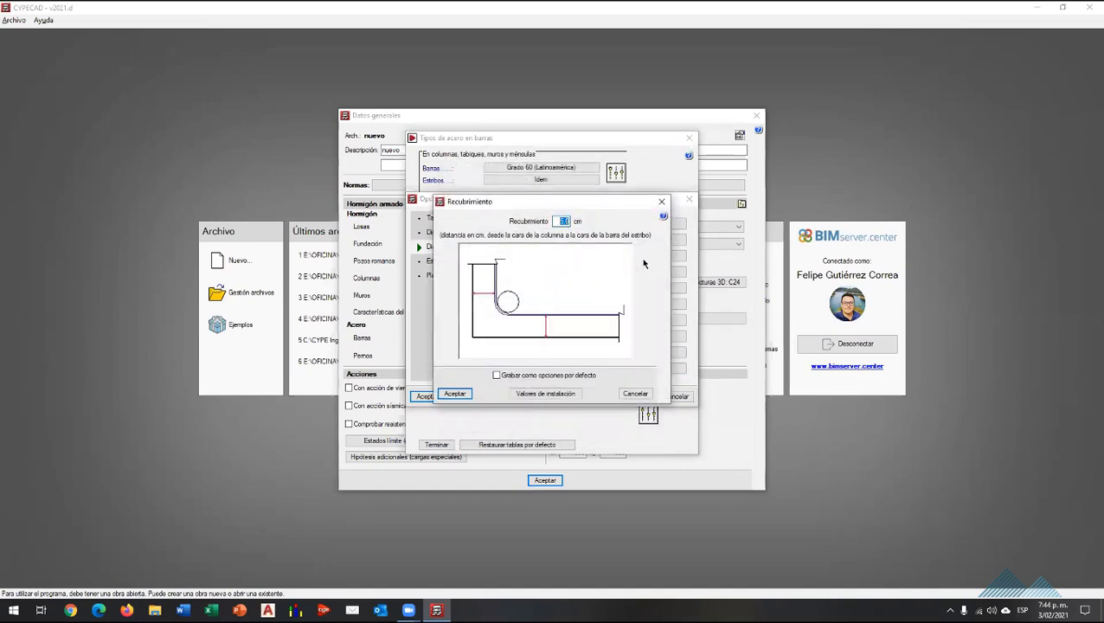
click(455, 394)
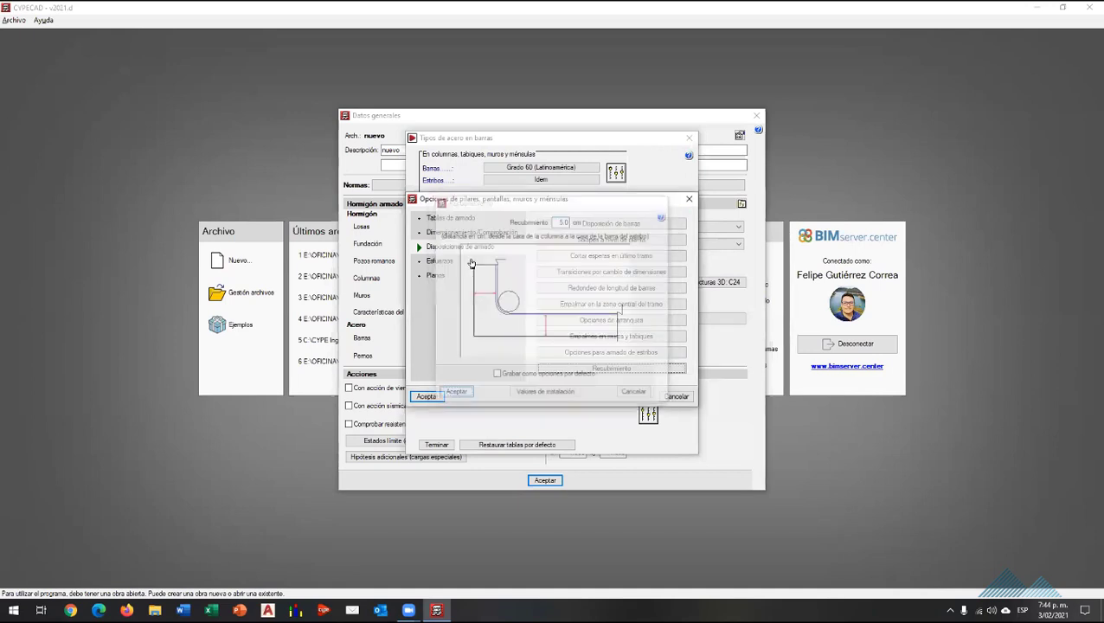
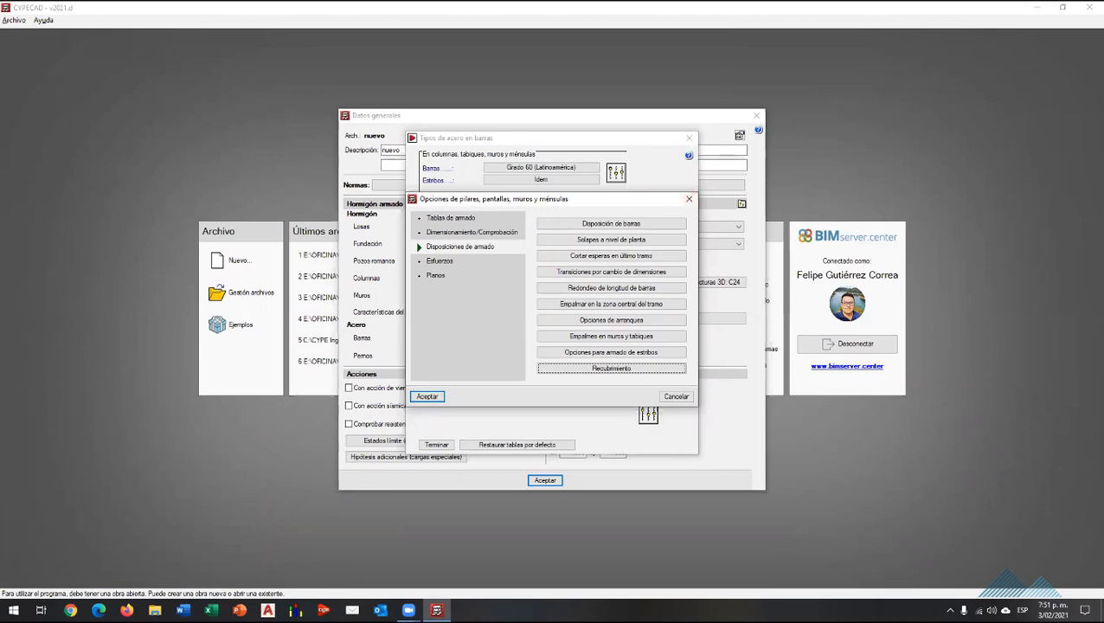
Open a File Explorer window, leaving CYPECAD's column reinforcement options dialog open.
key(super+e)
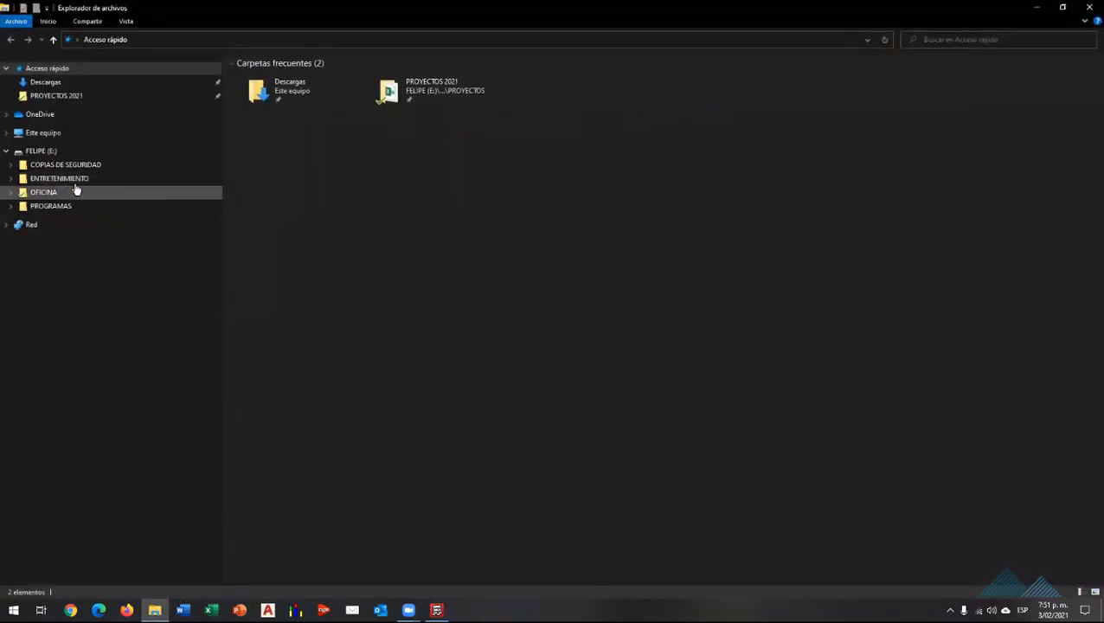
Browse OFICINA > DOCUMENTACIÓN NORMATIVA > NSR-10 and open the NSR-10 PDF in PDFelement.
click(76, 191)
click(262, 136)
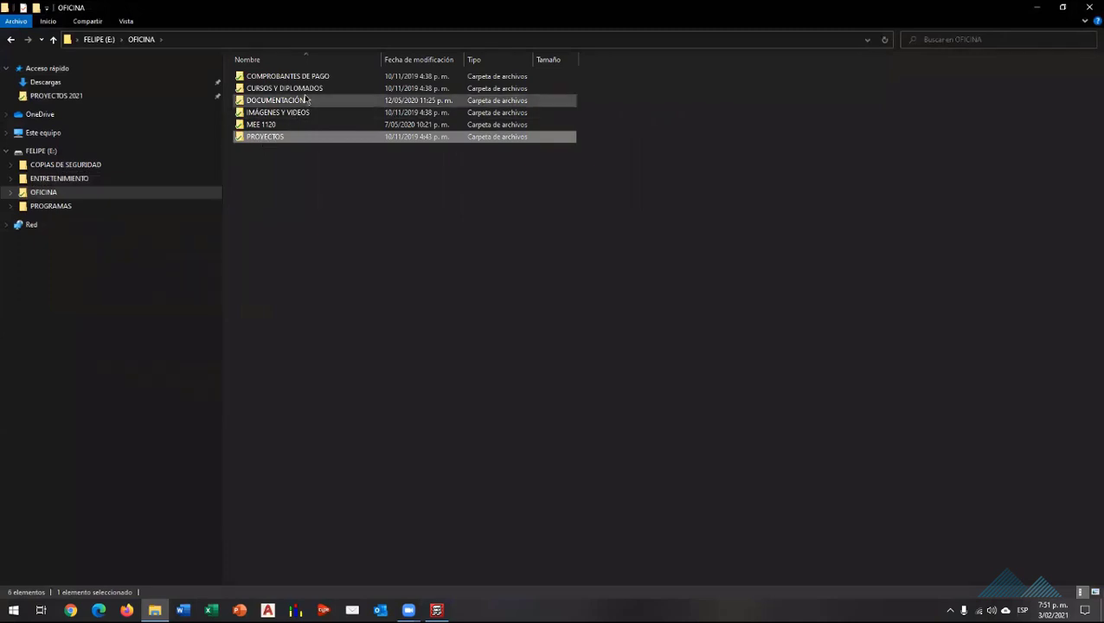
double_click(285, 138)
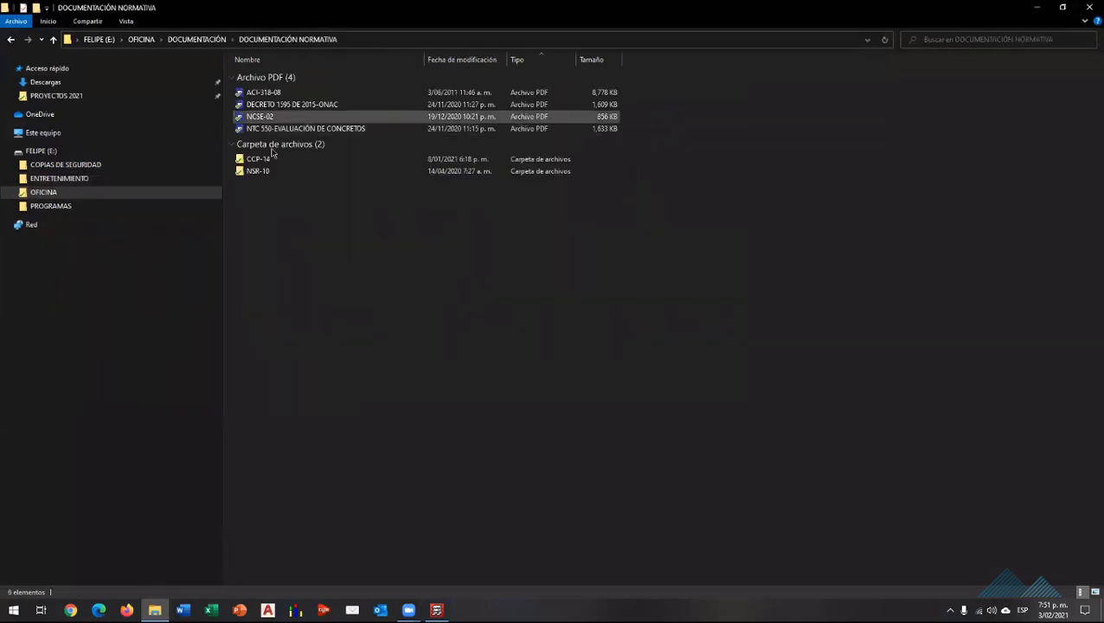
double_click(264, 171)
double_click(285, 113)
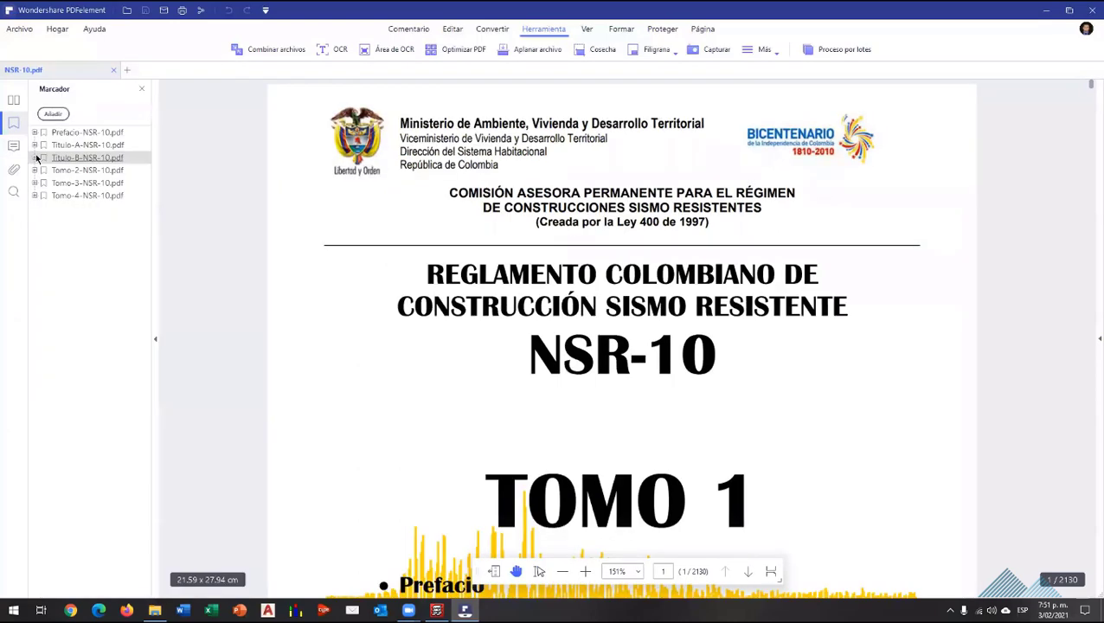
In the bookmarks panel, expand Tomo-2 > Titulo-C and jump to chapter C-21.
click(14, 124)
click(34, 144)
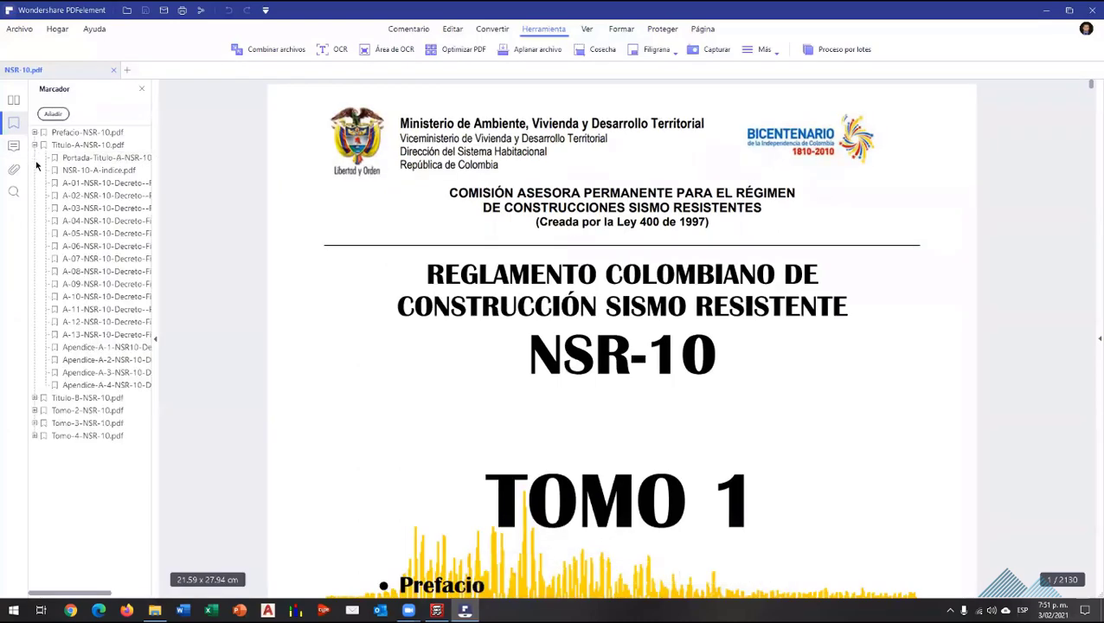
click(35, 145)
click(35, 157)
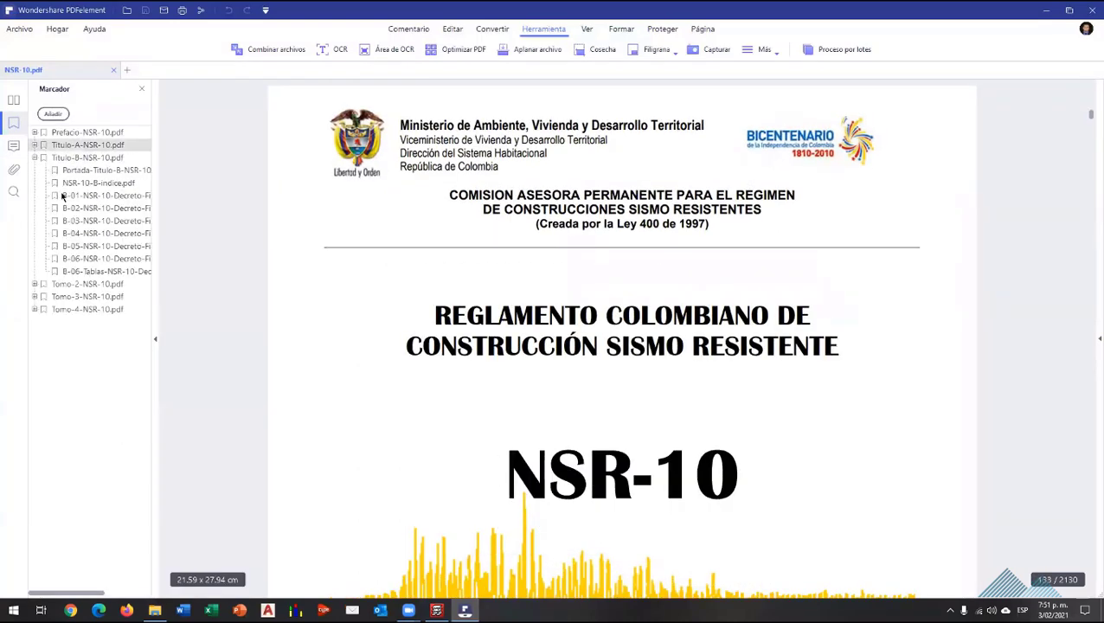
click(35, 284)
click(46, 297)
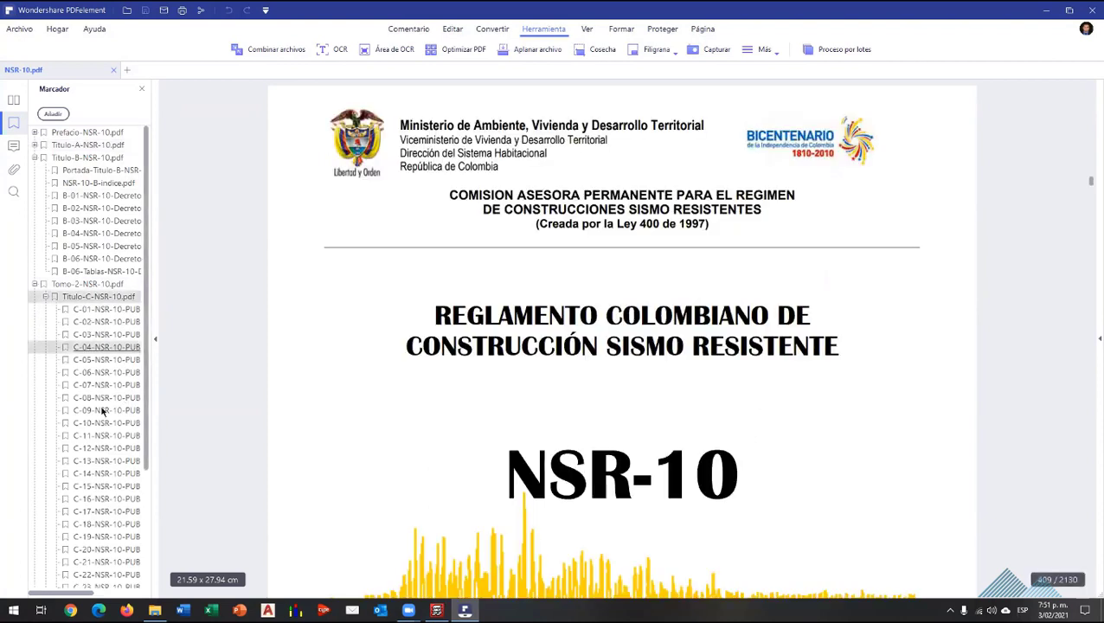
scroll(98, 415, down, 3)
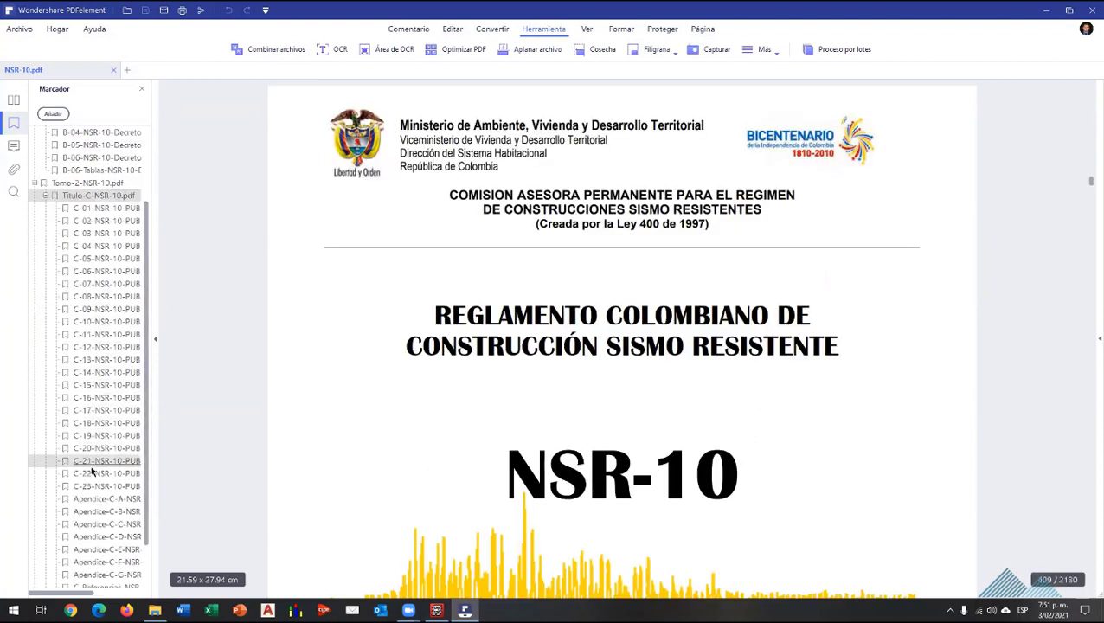
click(475, 470)
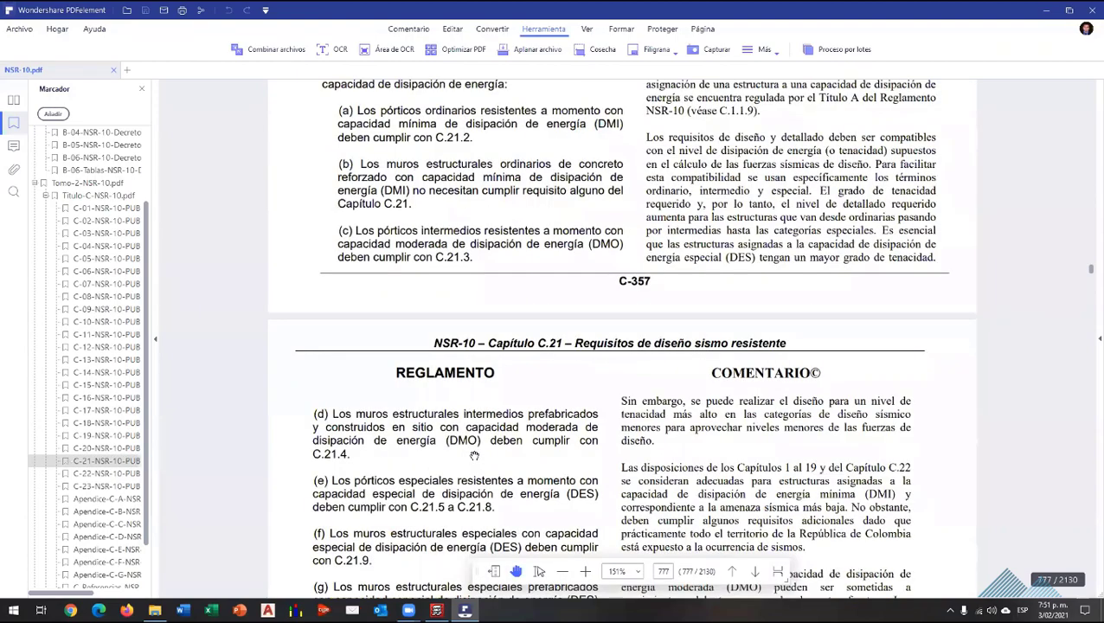
Scroll from page C-373 to C-381, reaching C.21.6.4 transverse confinement with equations C.21-7 and C.21-8.
scroll(470, 452, down, 3)
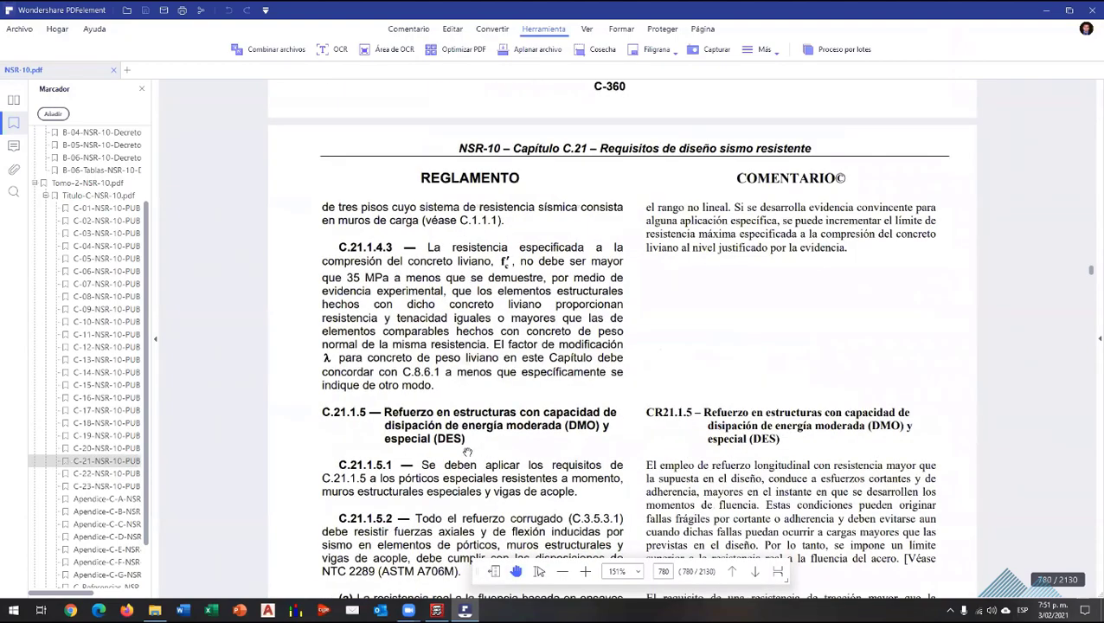
scroll(467, 452, down, 10)
scroll(465, 452, down, 5)
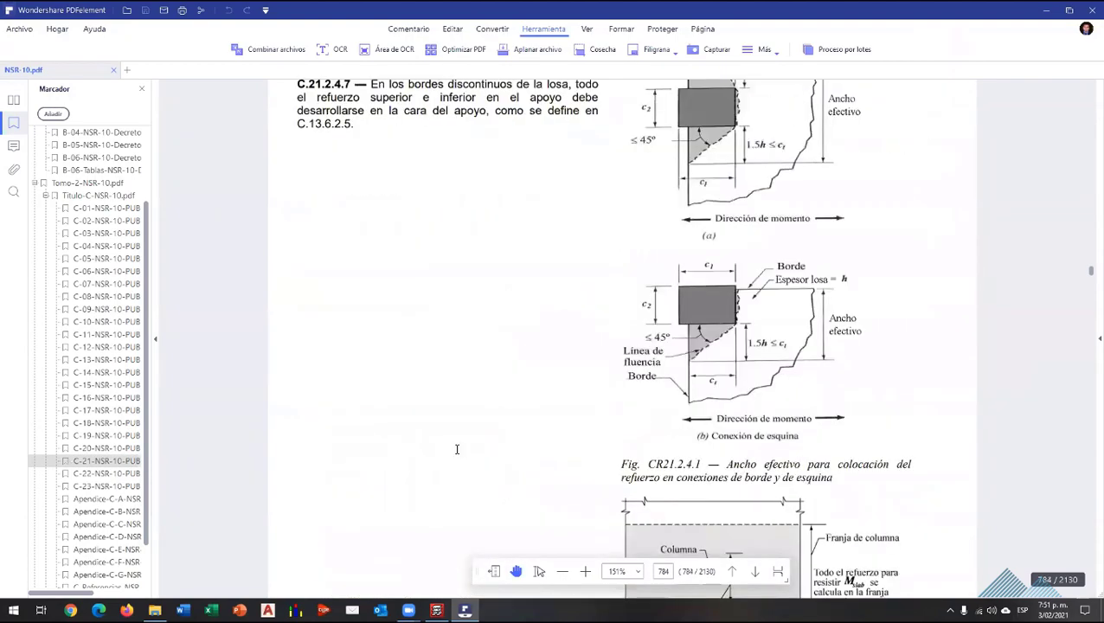
scroll(457, 449, down, 5)
scroll(457, 449, down, 10)
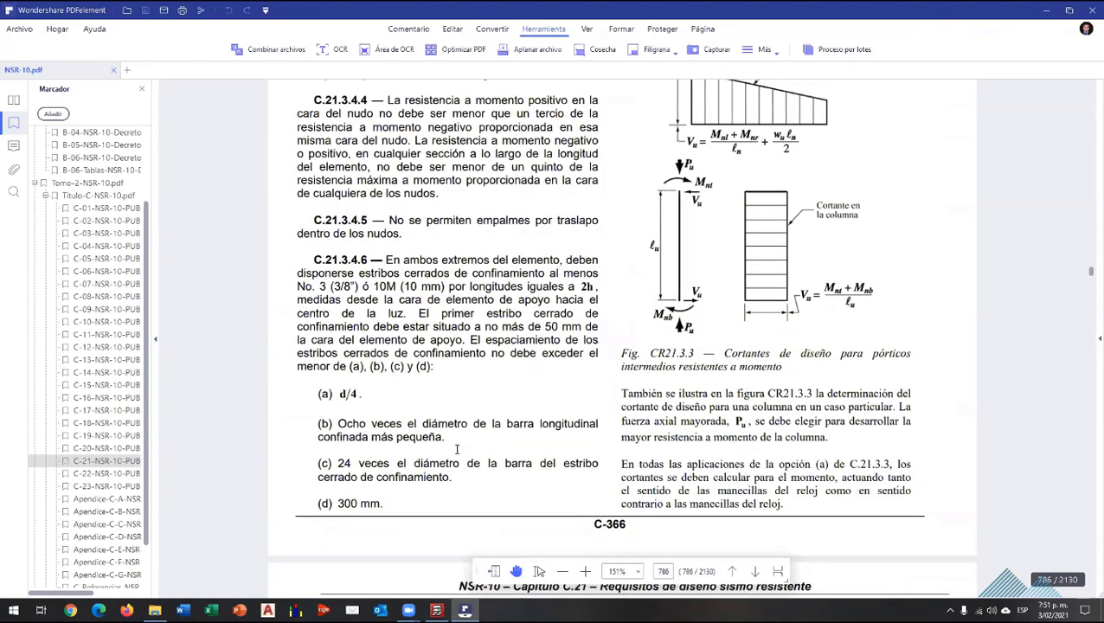
scroll(457, 450, down, 10)
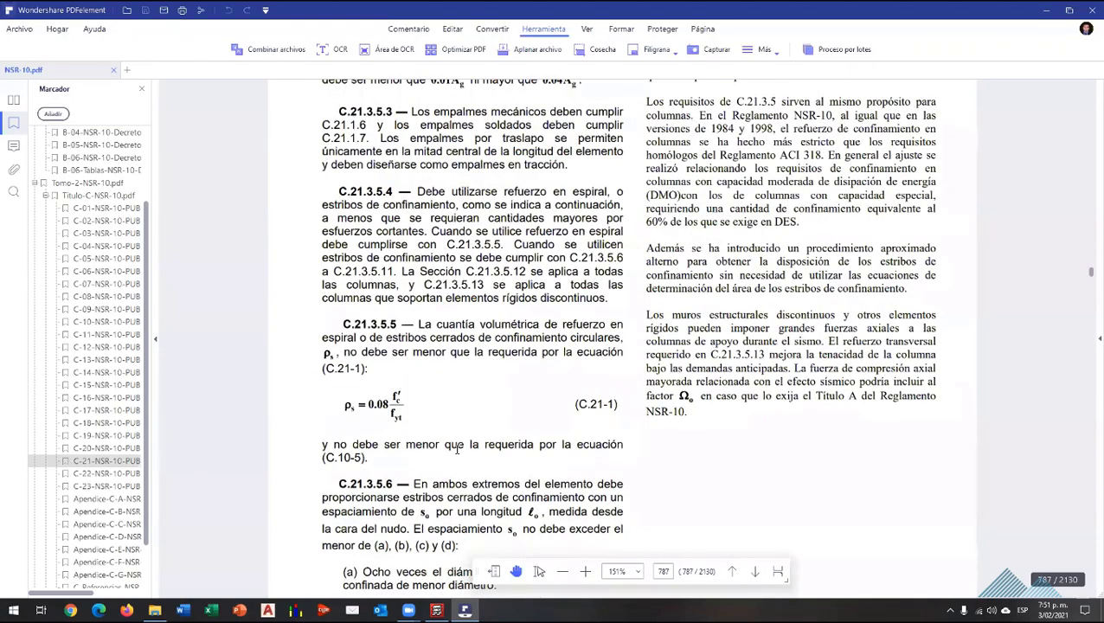
scroll(457, 450, down, 5)
scroll(457, 450, down, 3)
scroll(457, 450, down, 3)
scroll(452, 446, down, 3)
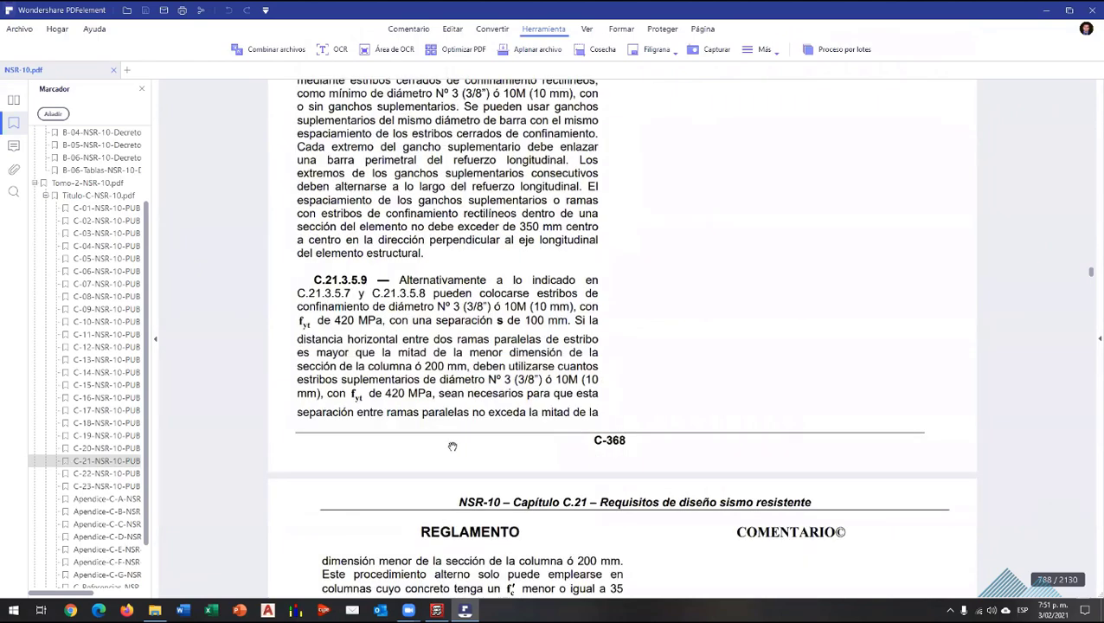
scroll(452, 446, down, 4)
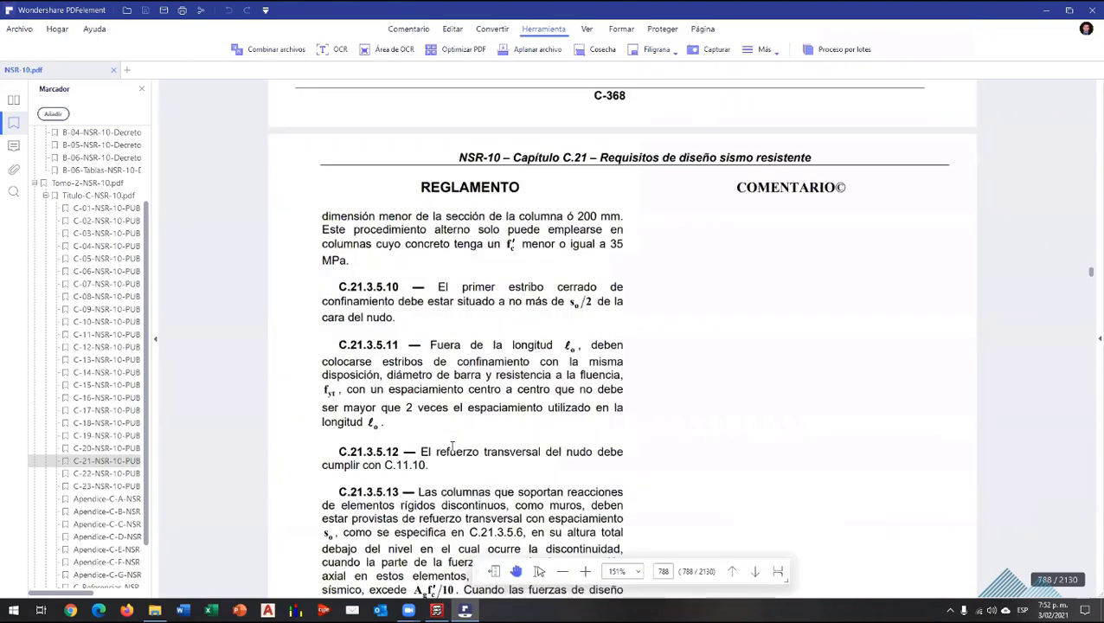
scroll(450, 446, down, 5)
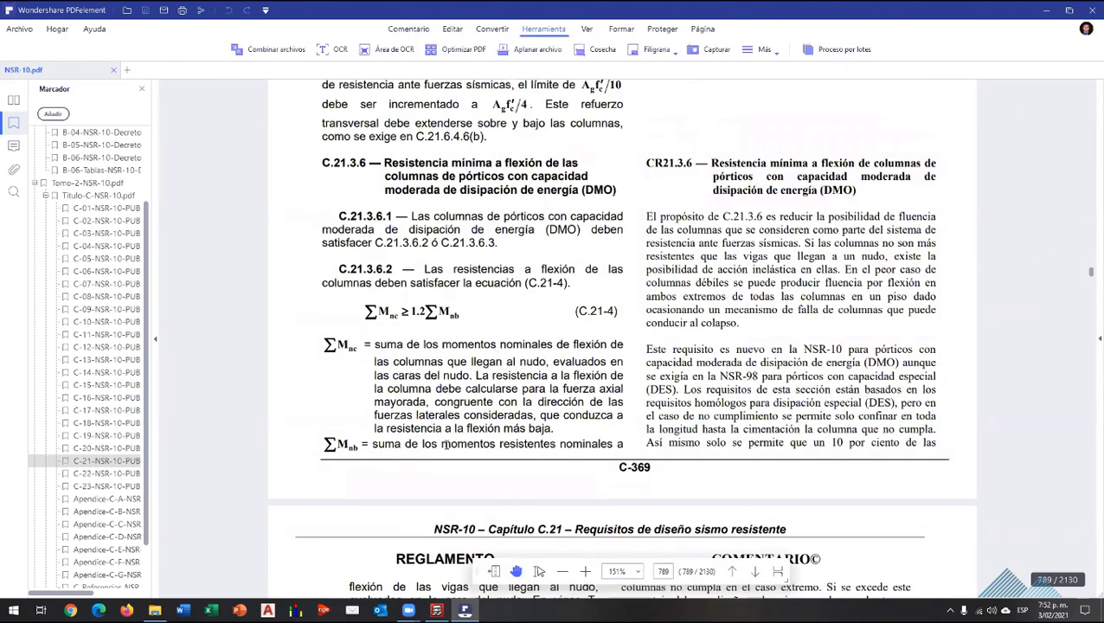
scroll(445, 443, down, 5)
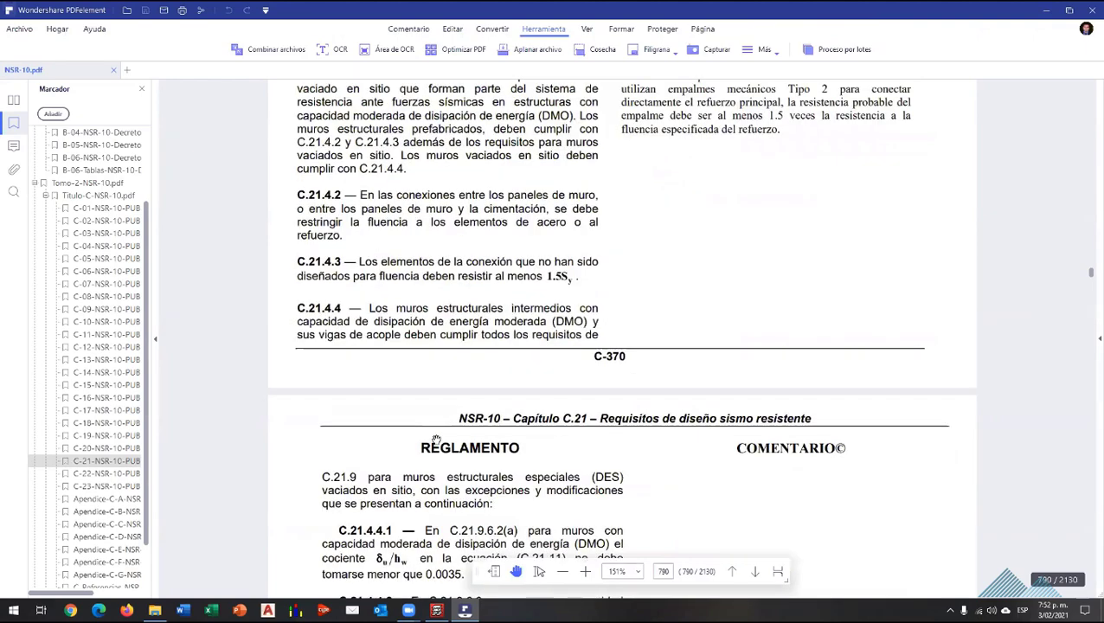
scroll(433, 438, down, 5)
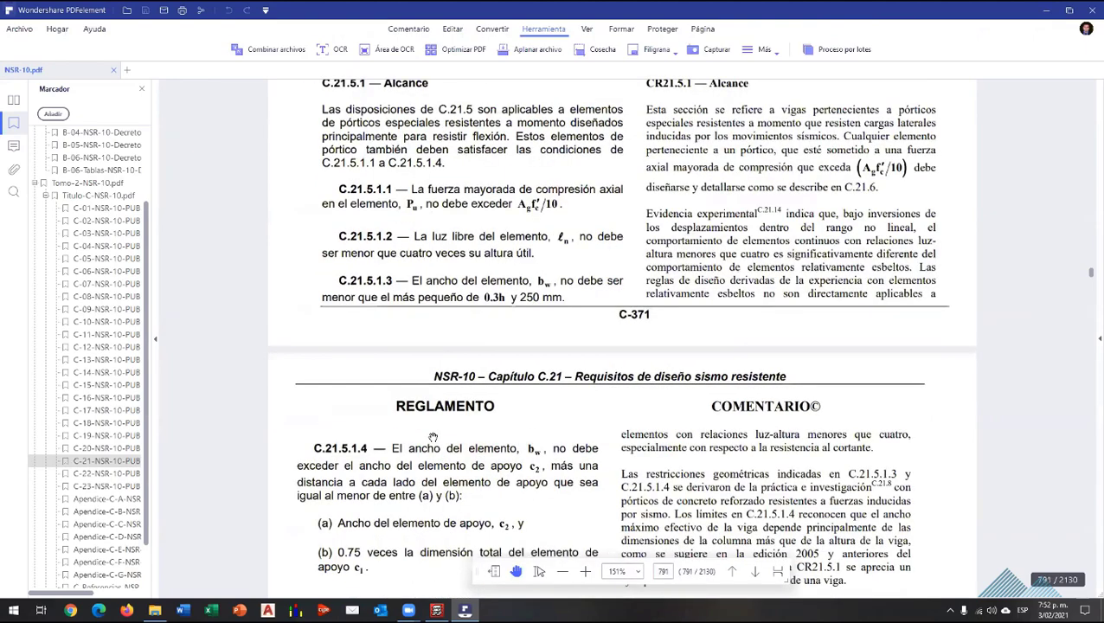
scroll(432, 438, down, 9)
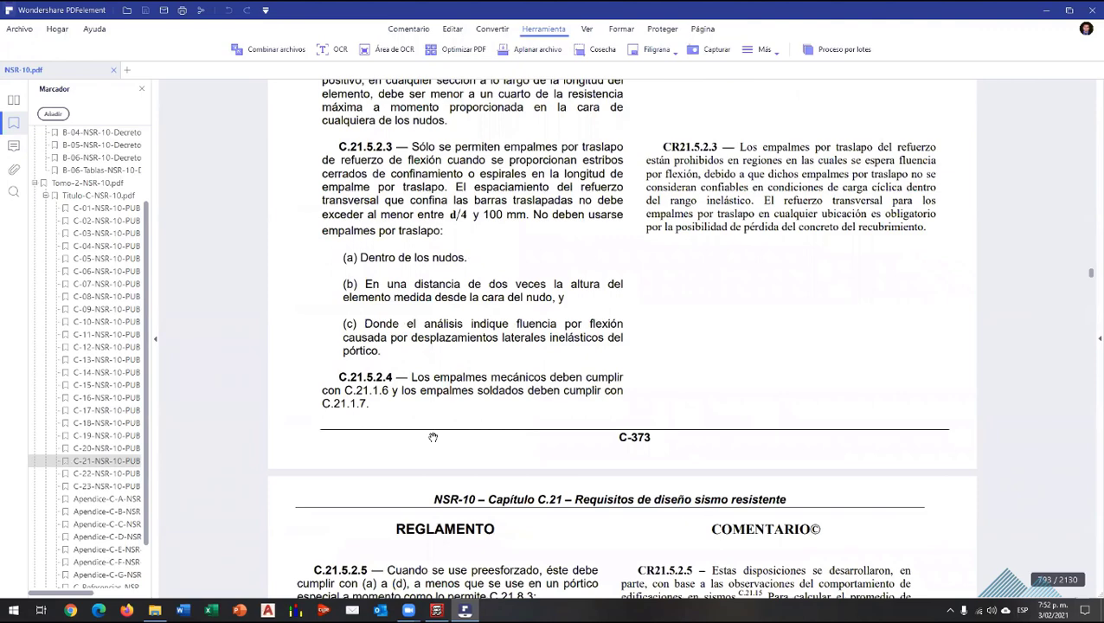
scroll(433, 438, down, 9)
scroll(429, 431, down, 5)
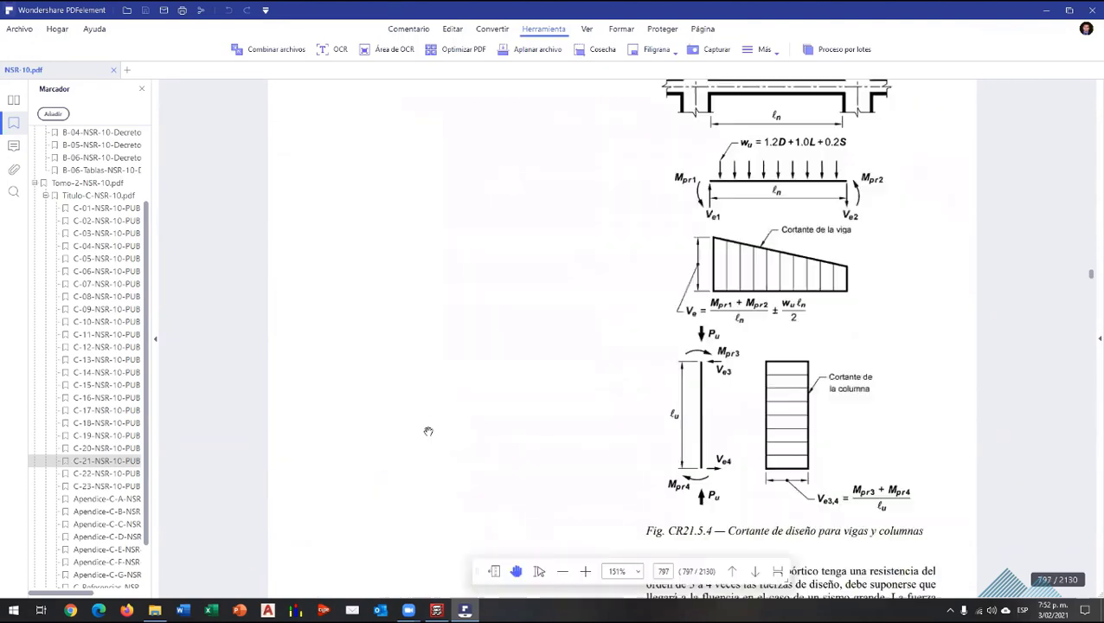
scroll(428, 431, down, 4)
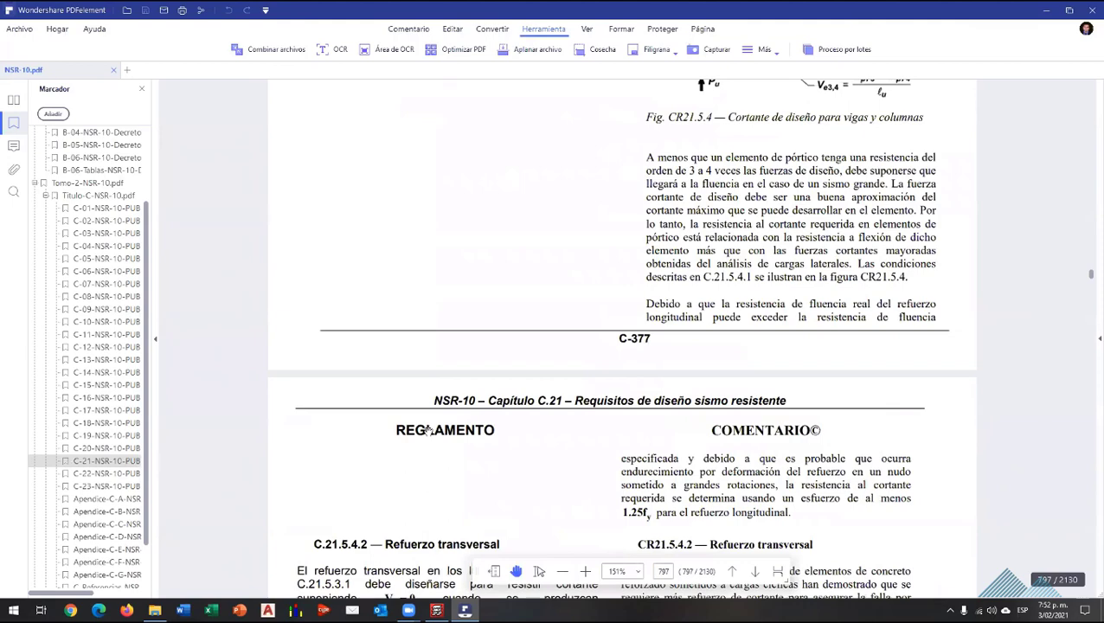
scroll(427, 430, down, 5)
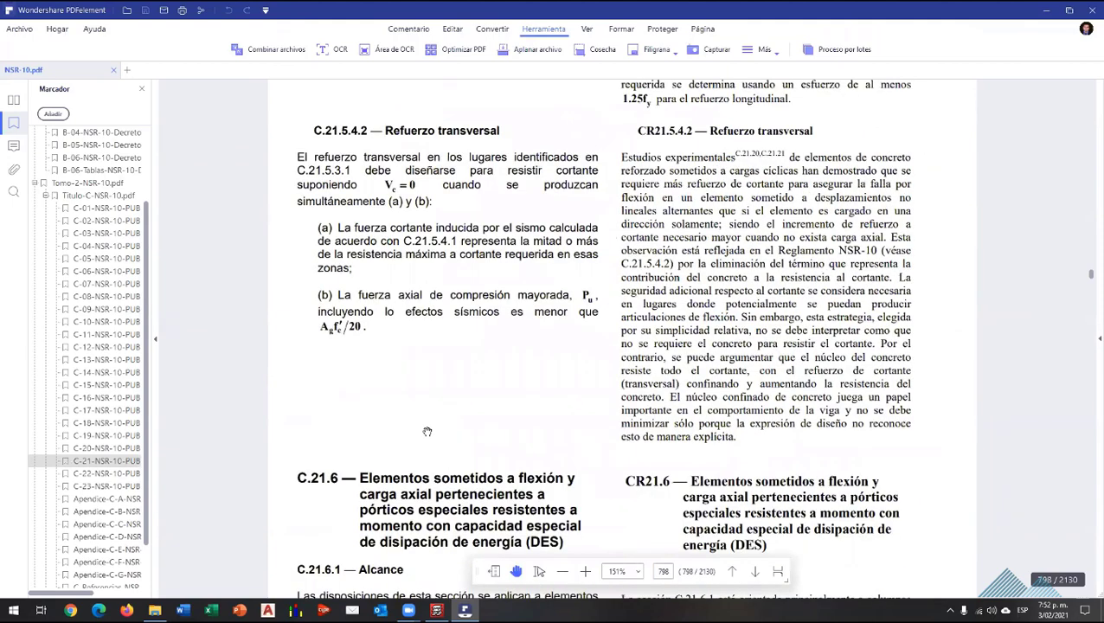
scroll(427, 431, down, 5)
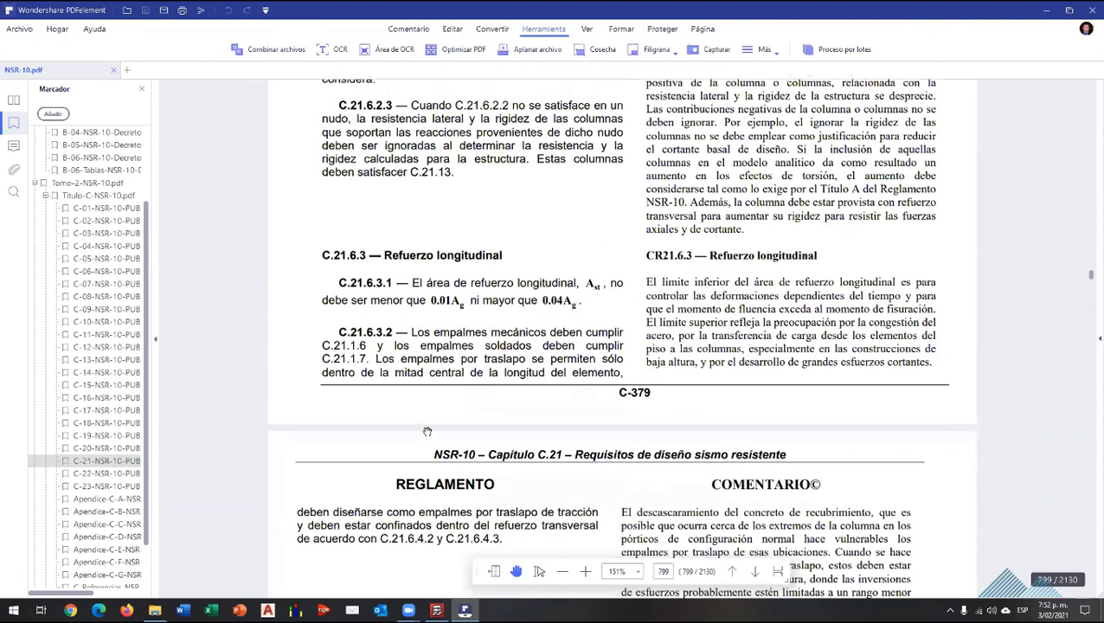
scroll(427, 431, down, 10)
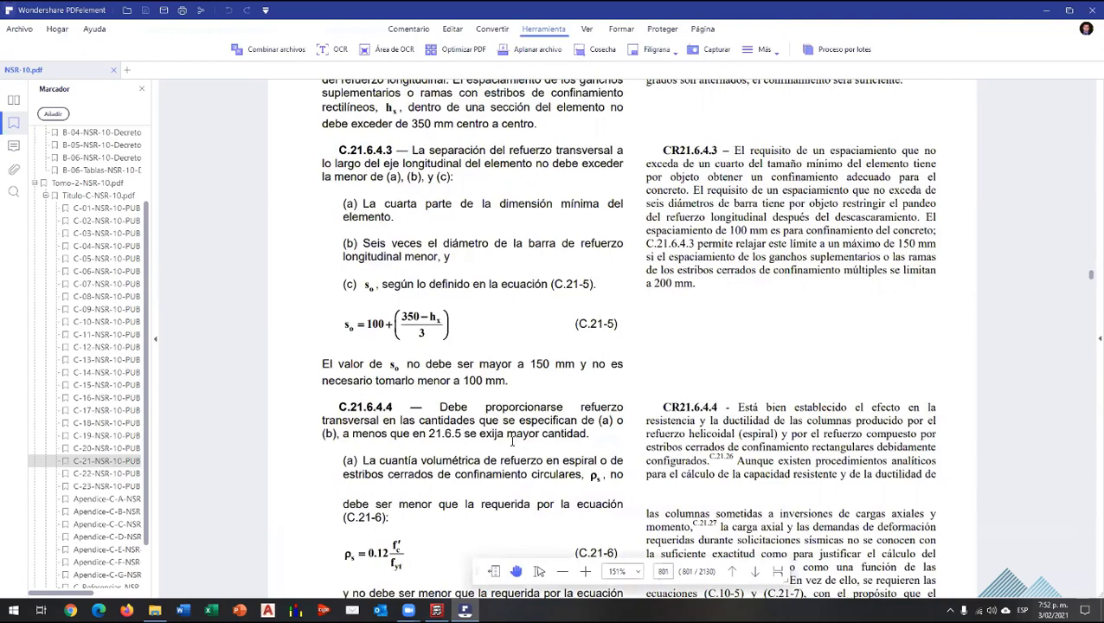
scroll(505, 439, down, 5)
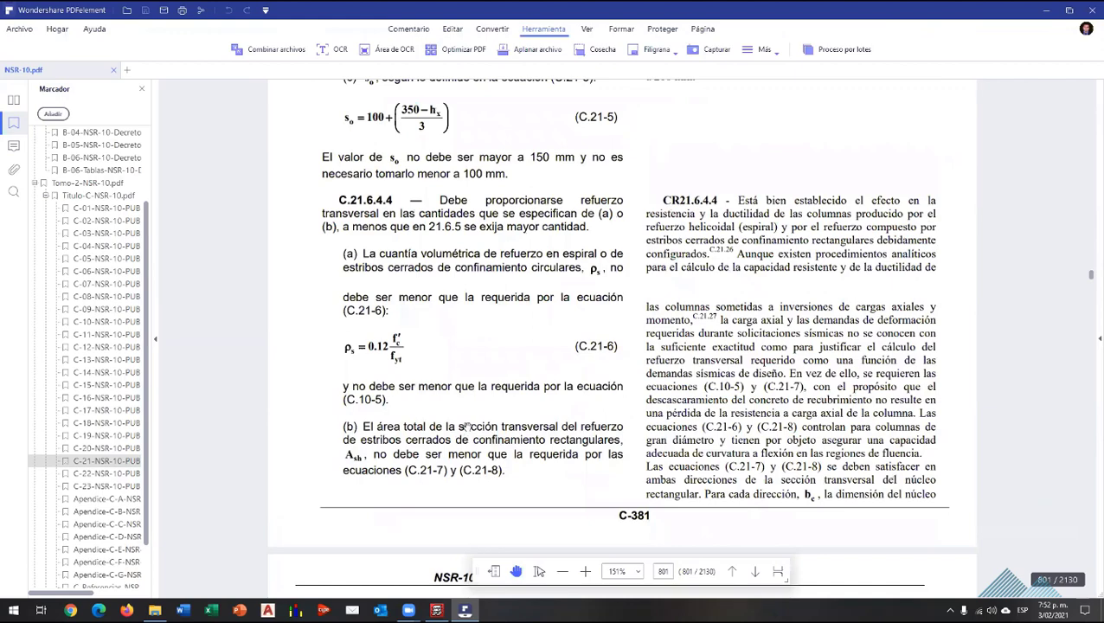
scroll(468, 426, down, 6)
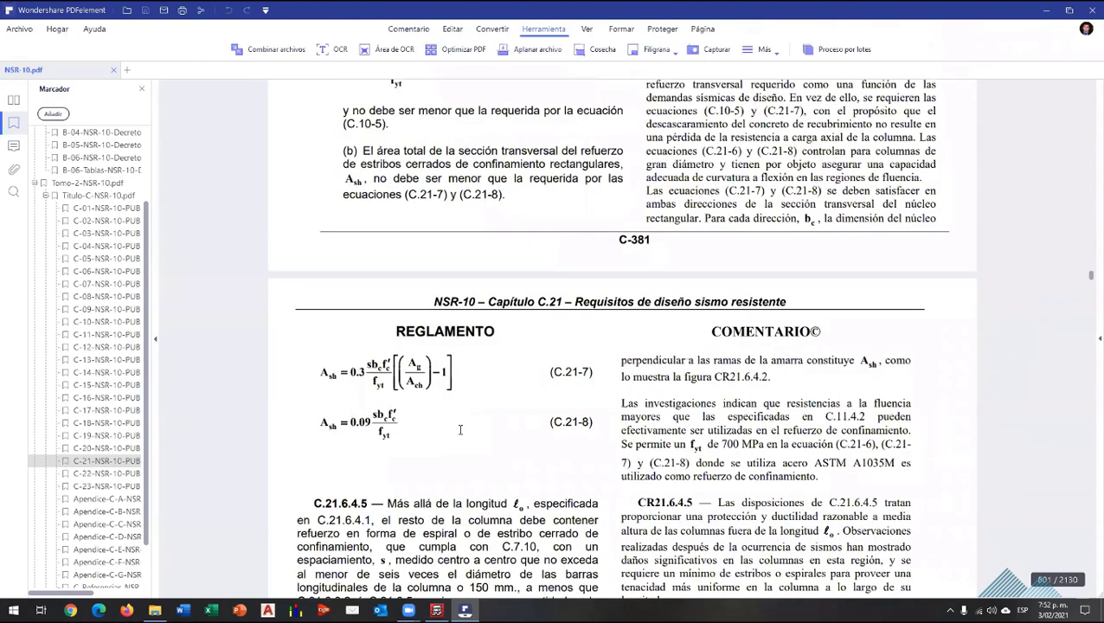
Scroll to page C-383, then back to C.21.6.4.3, where equation C.21-5 limits s_o to 100–150 mm.
scroll(449, 421, up, 10)
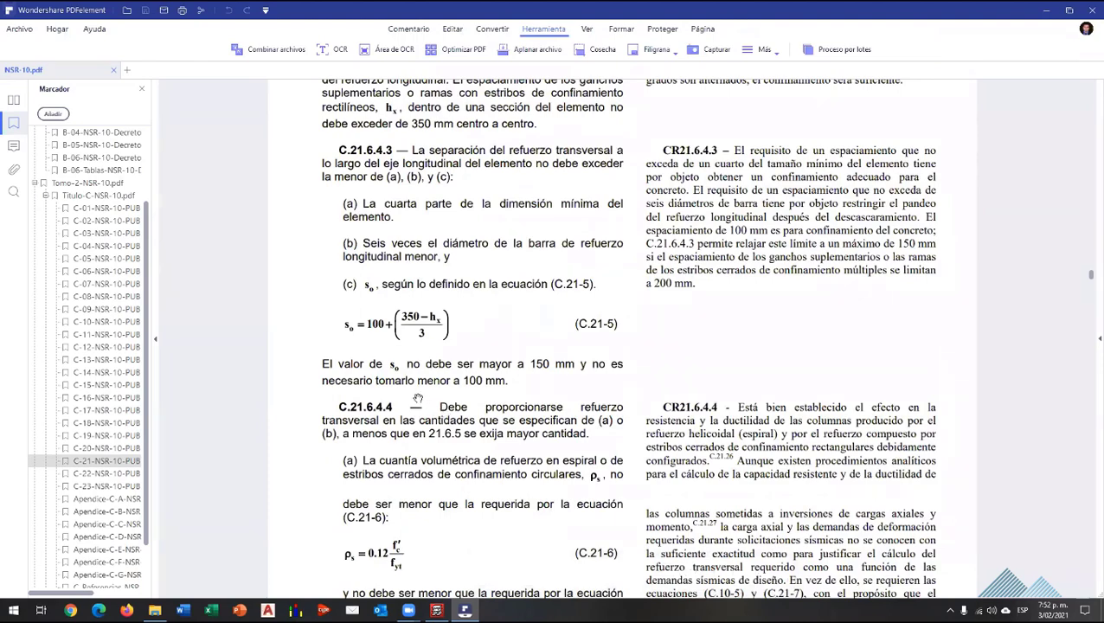
scroll(414, 399, down, 4)
scroll(414, 399, down, 3)
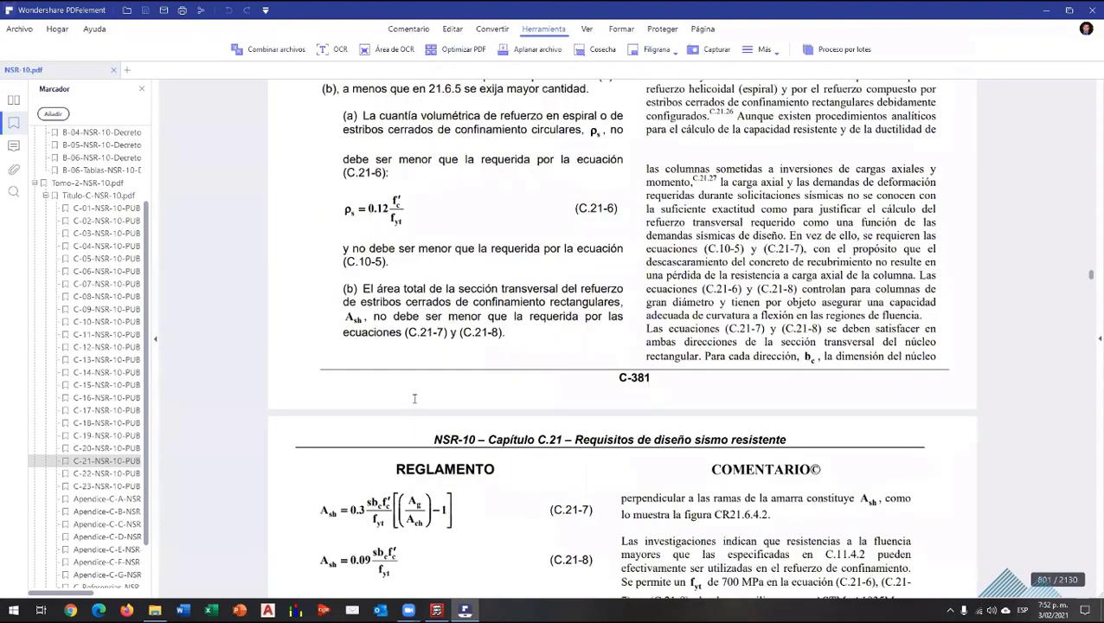
scroll(414, 399, down, 4)
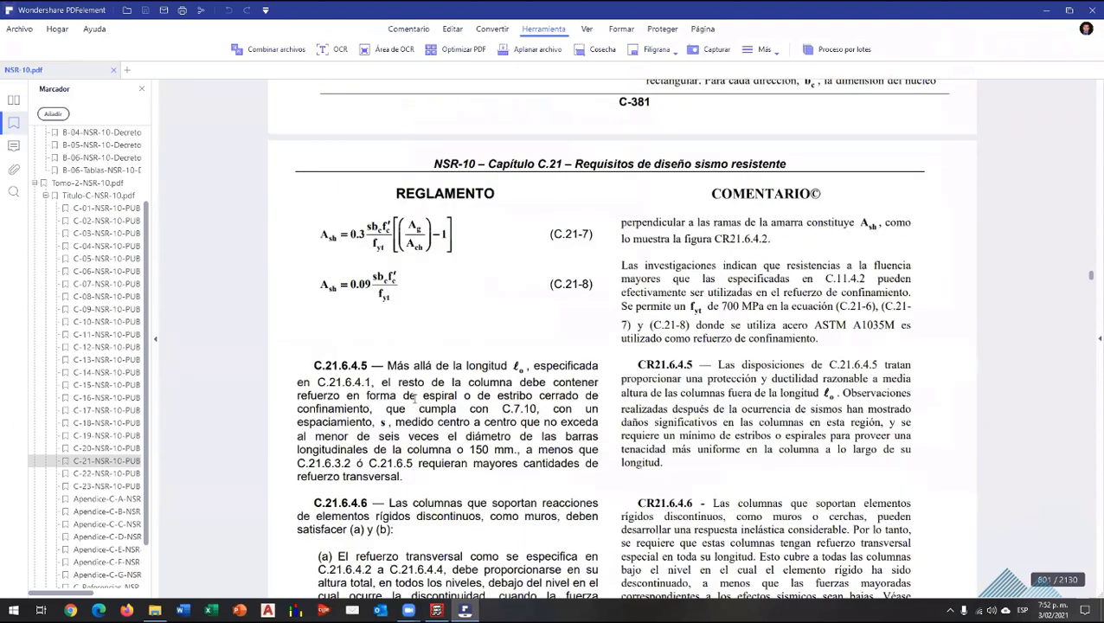
scroll(415, 399, up, 3)
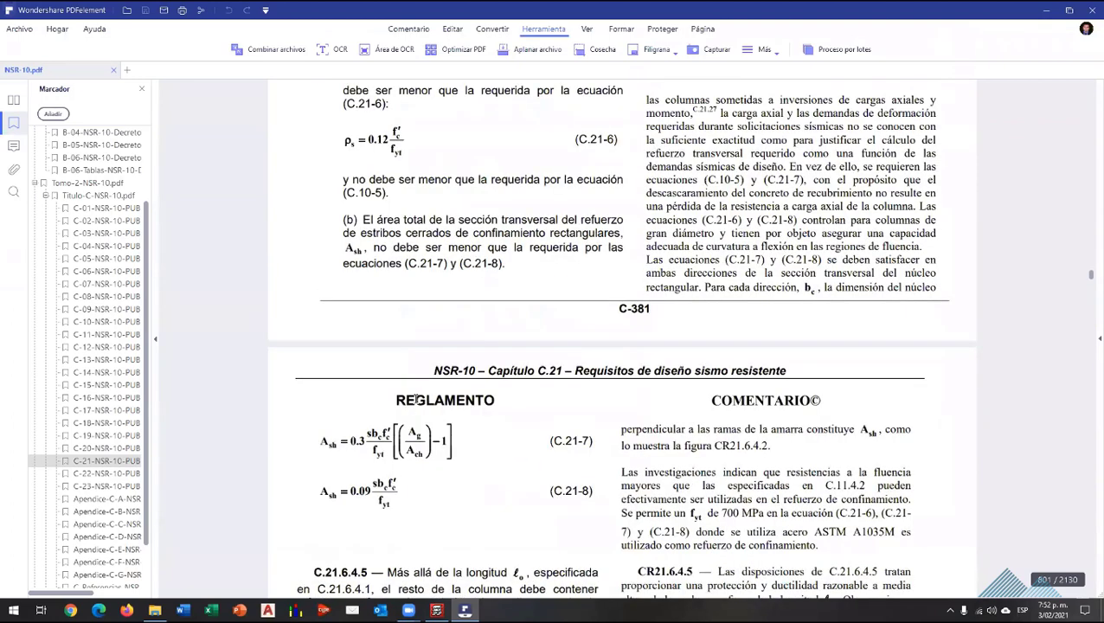
scroll(415, 399, down, 10)
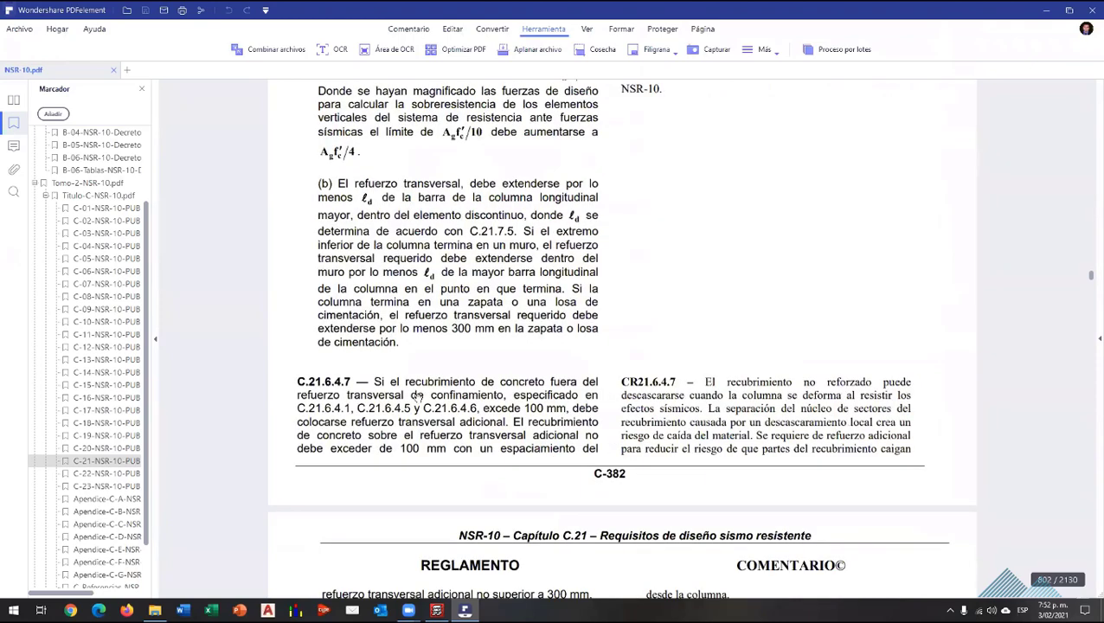
scroll(433, 395, down, 10)
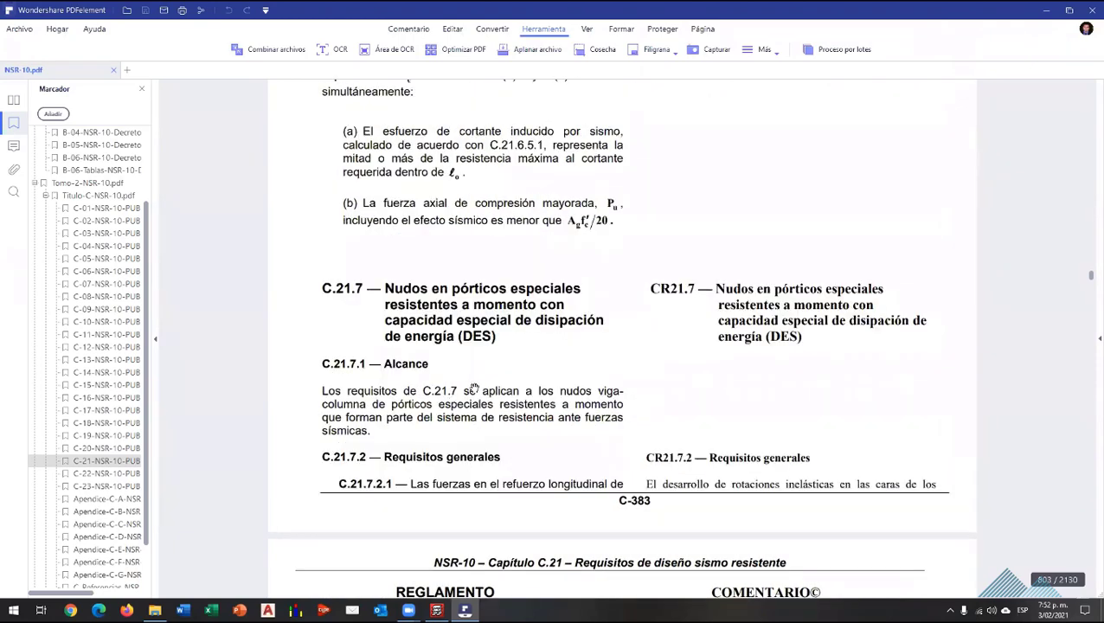
scroll(481, 386, up, 8)
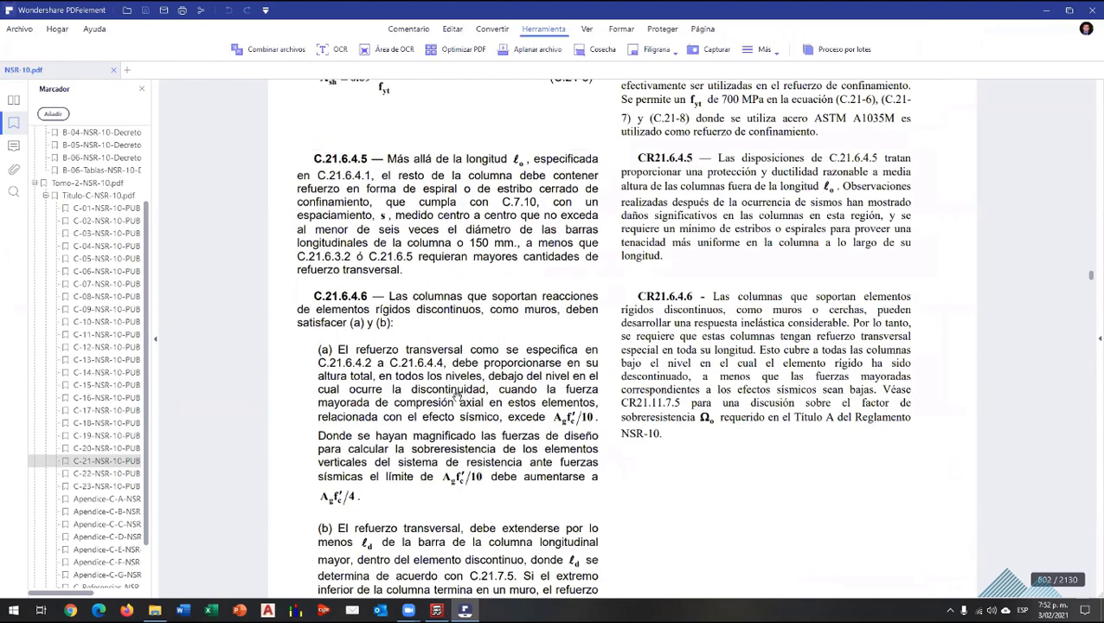
scroll(456, 396, up, 5)
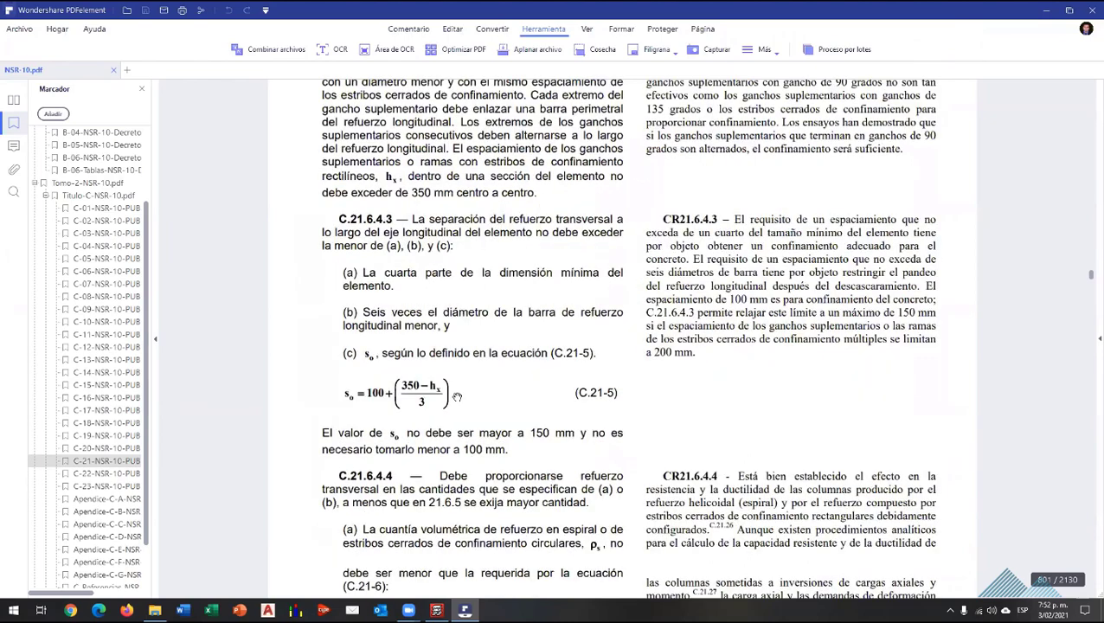
scroll(456, 395, up, 2)
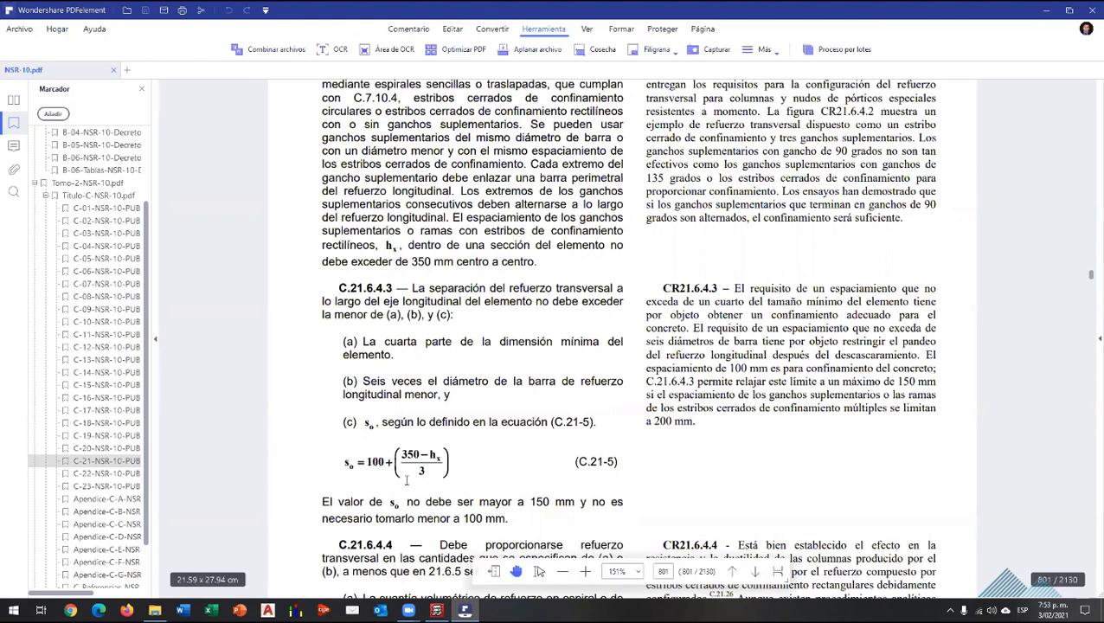
scroll(406, 480, down, 3)
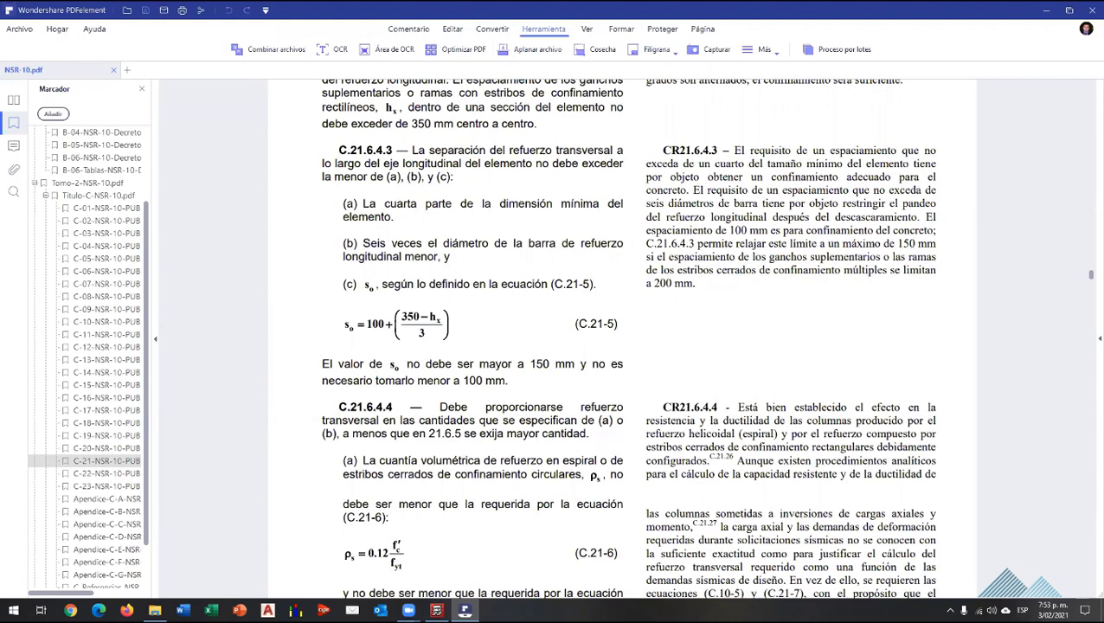
scroll(385, 315, up, 2)
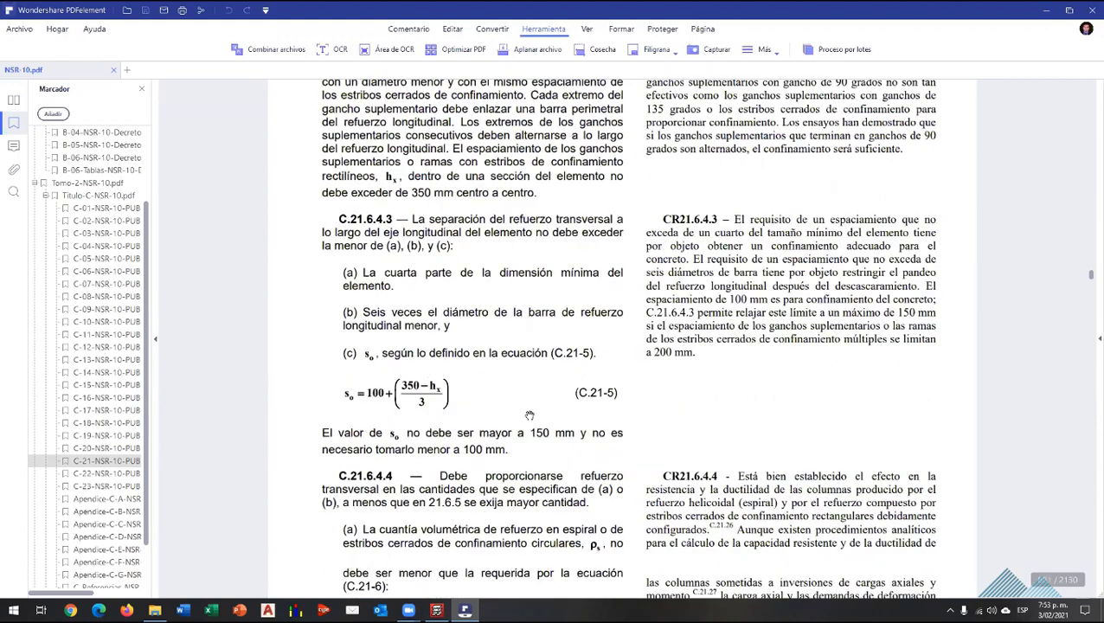
scroll(490, 504, up, 2)
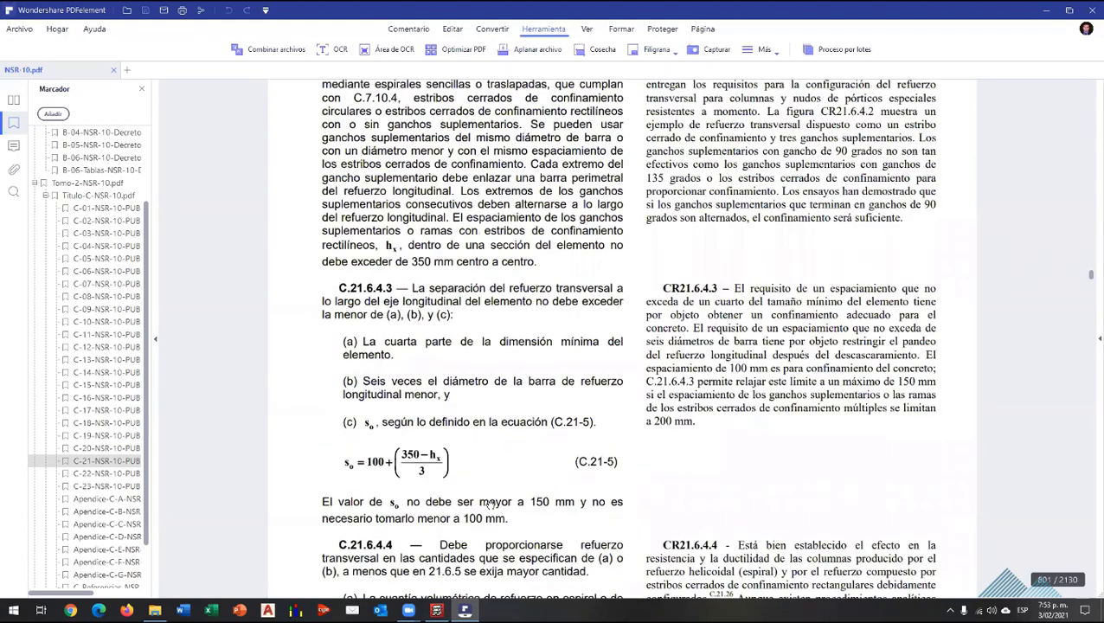